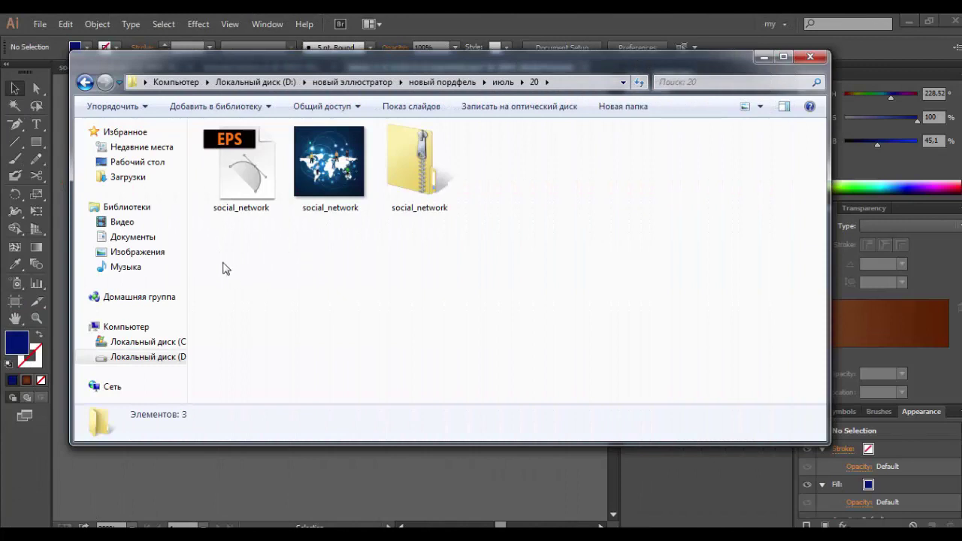
# Step: Check the details of the social_network EPS (2,11 MB), 5000 x 5000 JPEG and ZIP files
pyautogui.moveTo(219, 261)
pyautogui.mouseDown()
pyautogui.moveTo(379, 200)
pyautogui.moveTo(429, 129)
pyautogui.mouseUp()
pyautogui.click(501, 159)
pyautogui.click(251, 192)
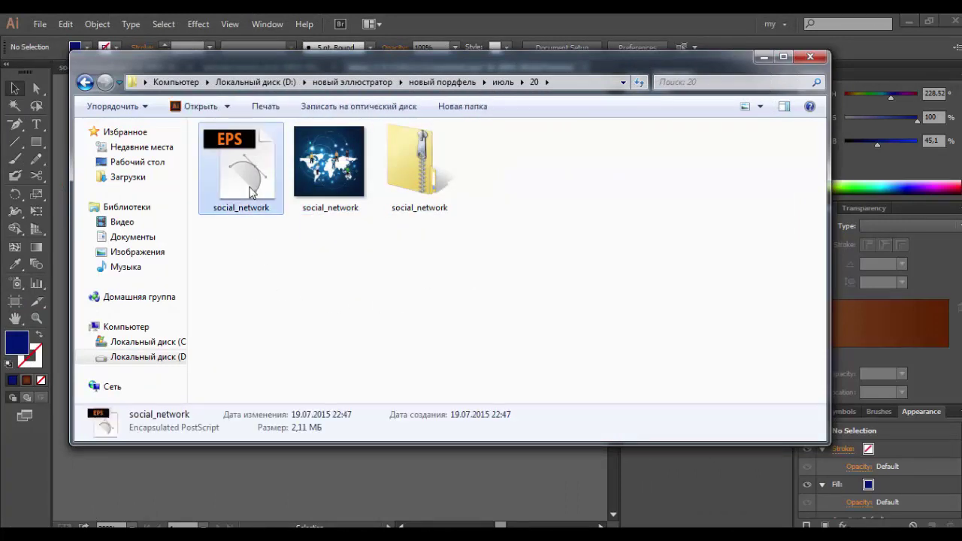
pyautogui.click(336, 186)
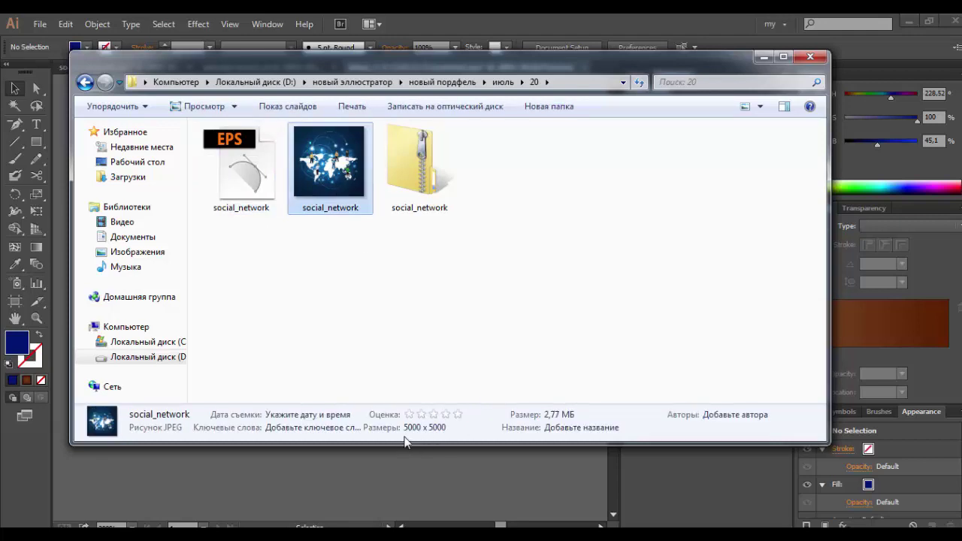
pyautogui.click(424, 181)
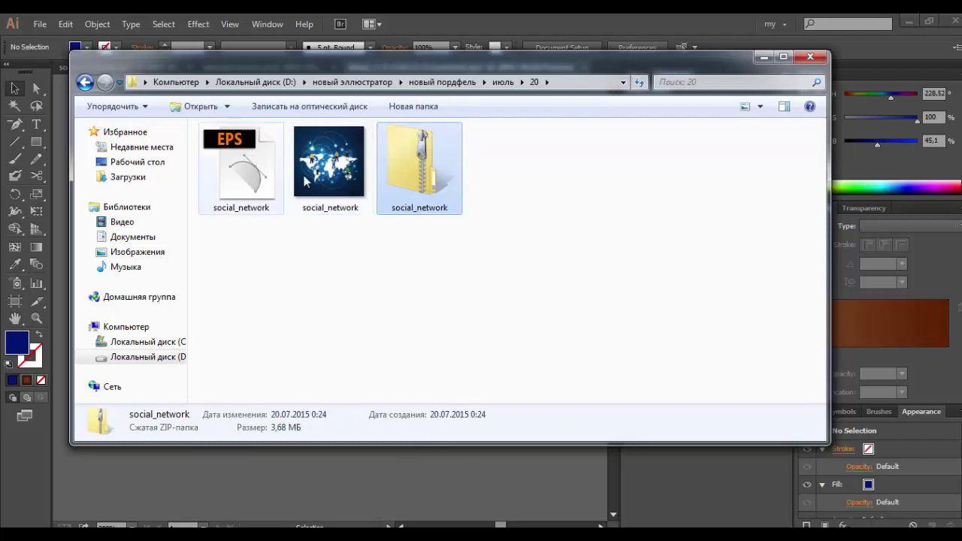
pyautogui.click(334, 239)
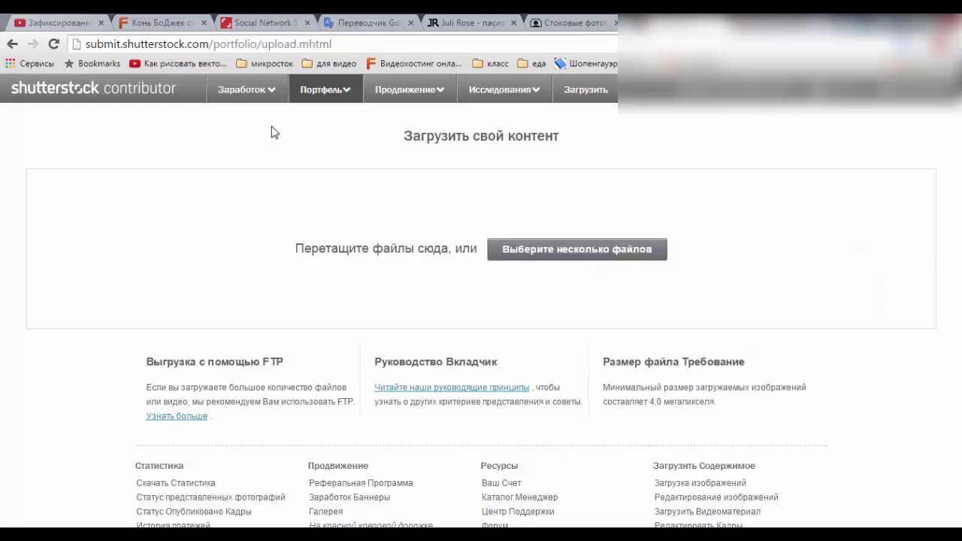
# Step: Upload the social_network EPS and JPEG files from Portfolio > Upload
pyautogui.click(594, 96)
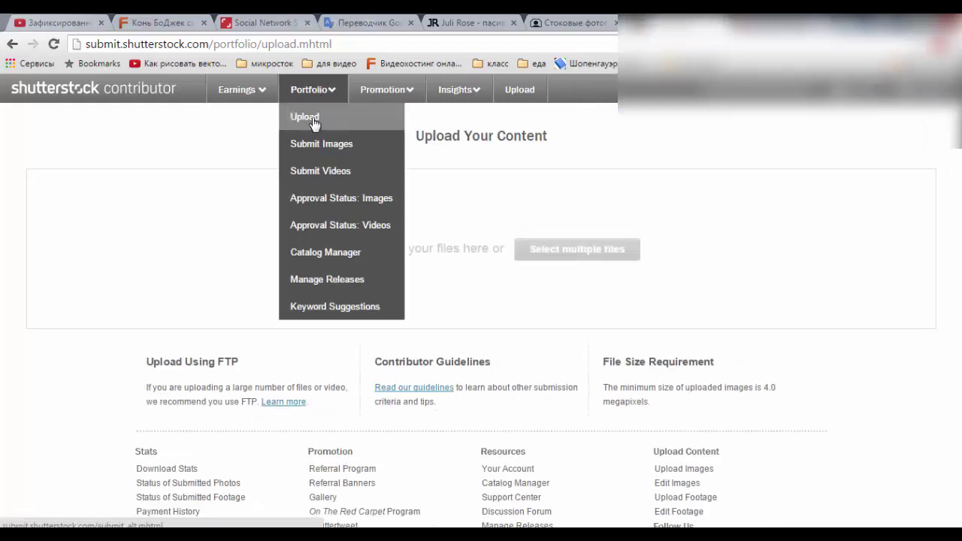
pyautogui.click(593, 260)
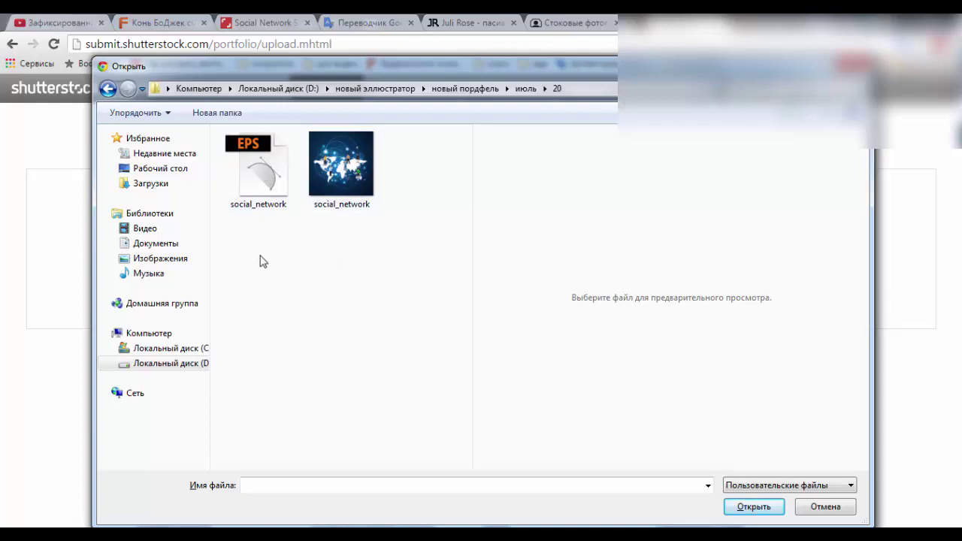
pyautogui.moveTo(258, 257)
pyautogui.mouseDown()
pyautogui.moveTo(341, 187)
pyautogui.moveTo(353, 131)
pyautogui.mouseUp()
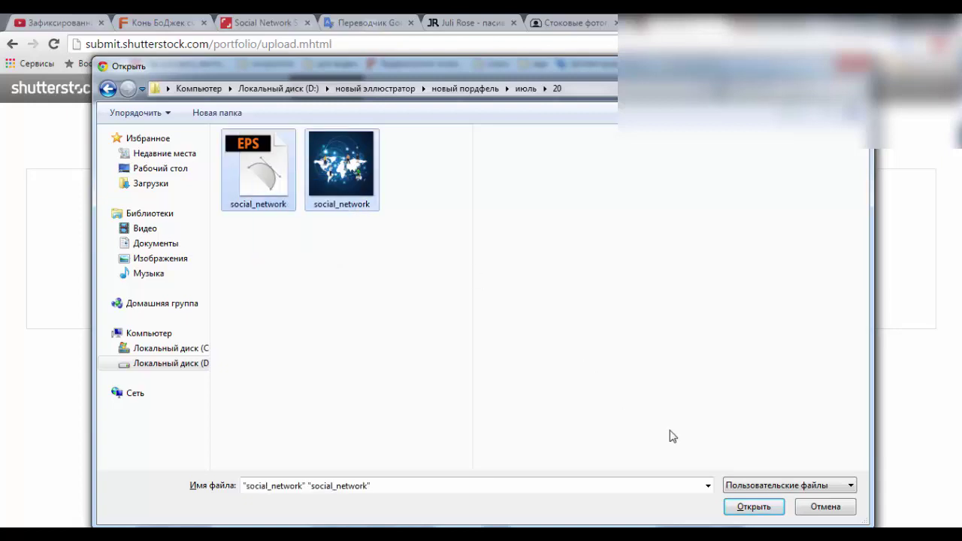
pyautogui.click(754, 507)
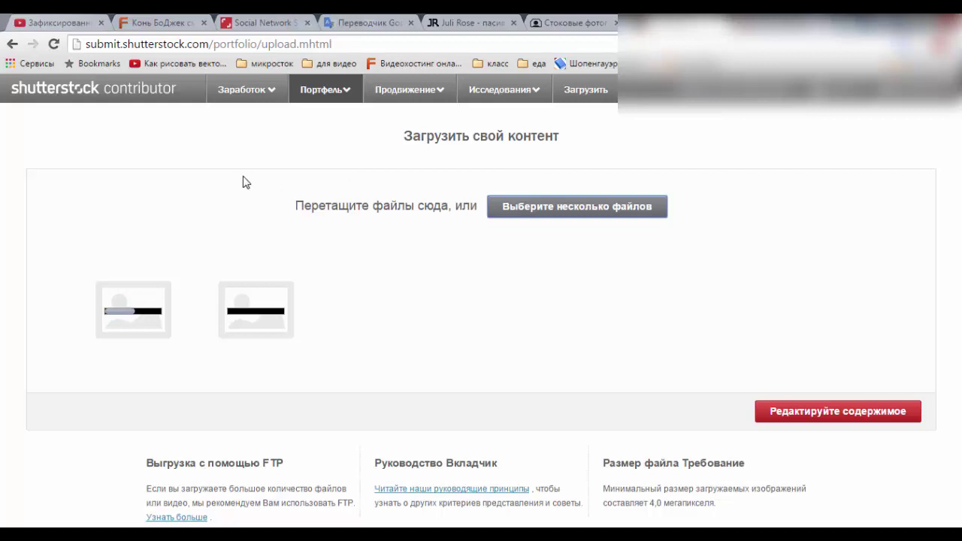
# Step: Confirm 'social network' as the English for социальная сеть, then return to the Shutterstock editor
pyautogui.hotkey('ctrl', '4')
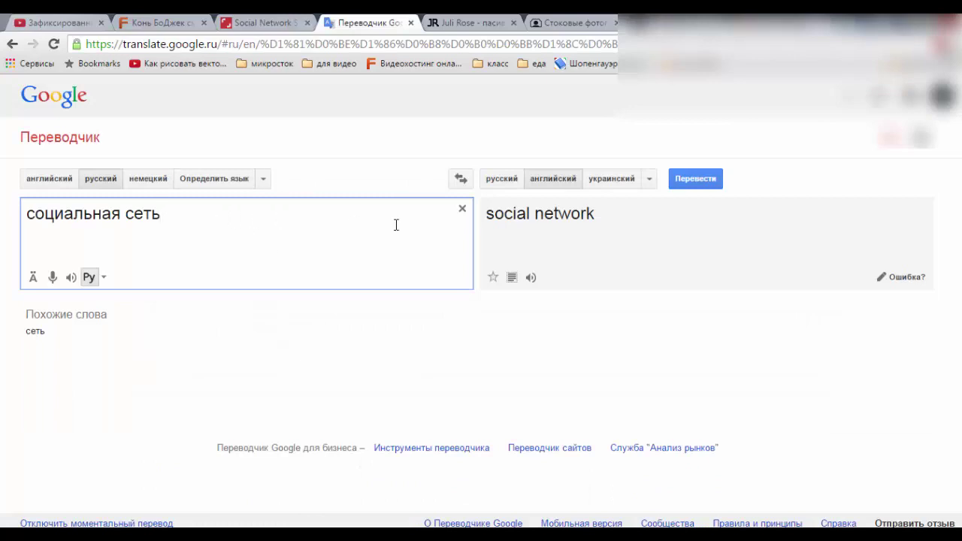
pyautogui.moveTo(616, 220); pyautogui.dragTo(485, 218)
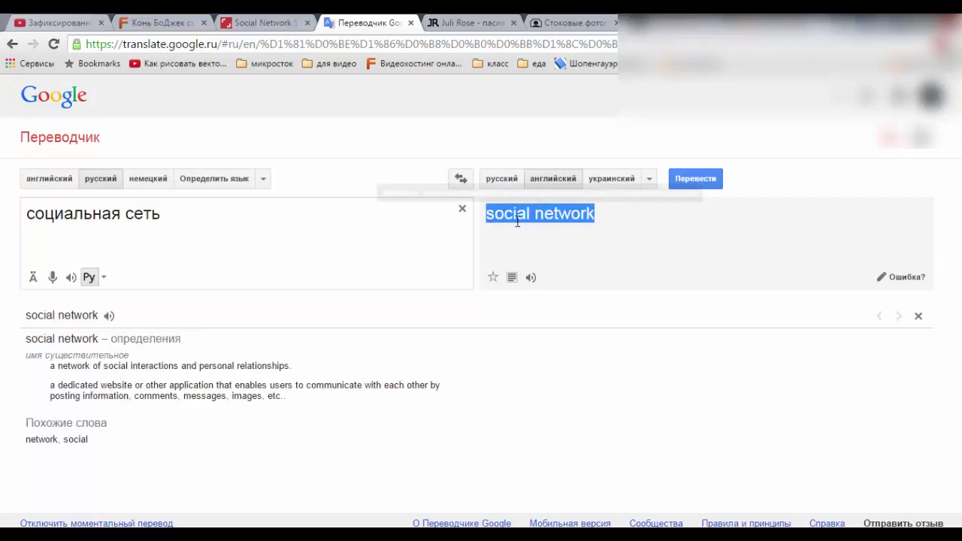
pyautogui.click(572, 23)
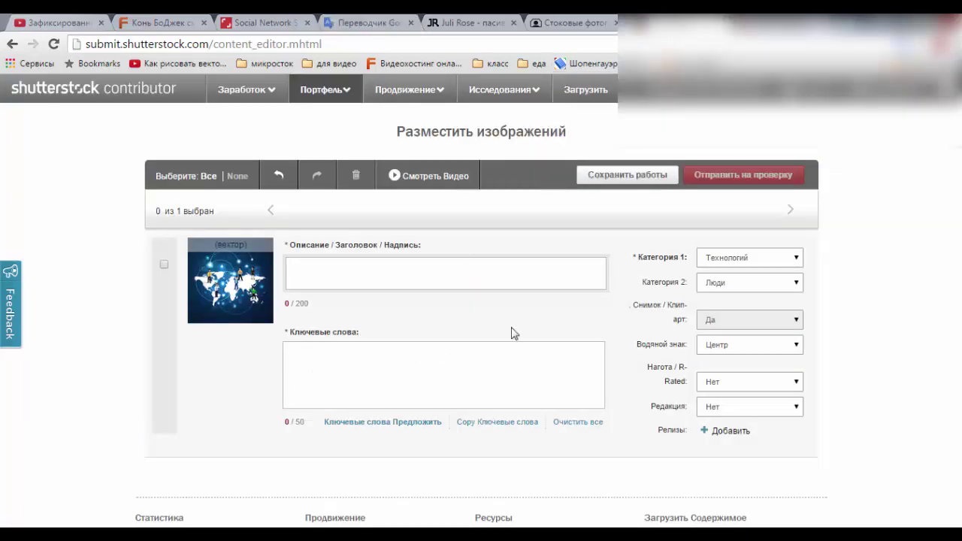
# Step: Search the keyword helper for 'social network' limited to Vectors
pyautogui.click(381, 425)
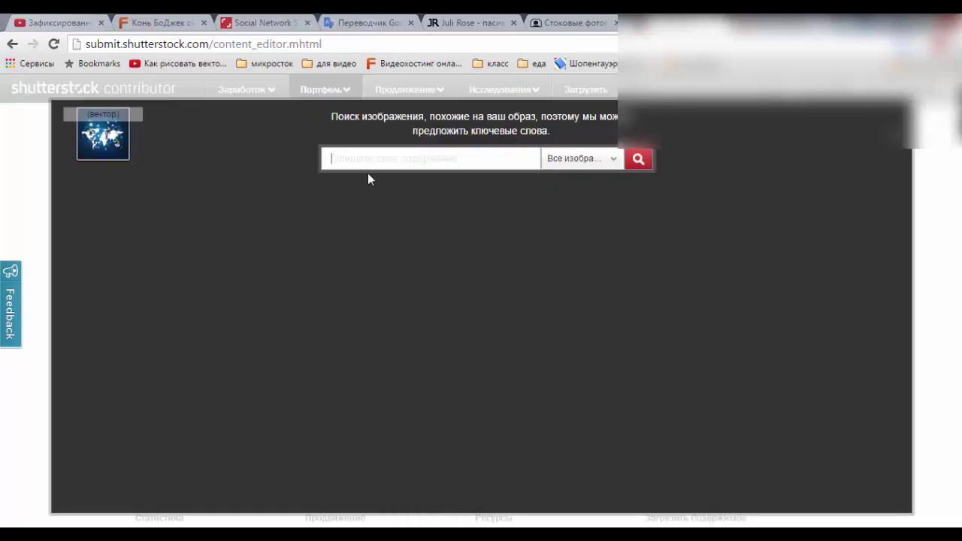
pyautogui.write('social network')
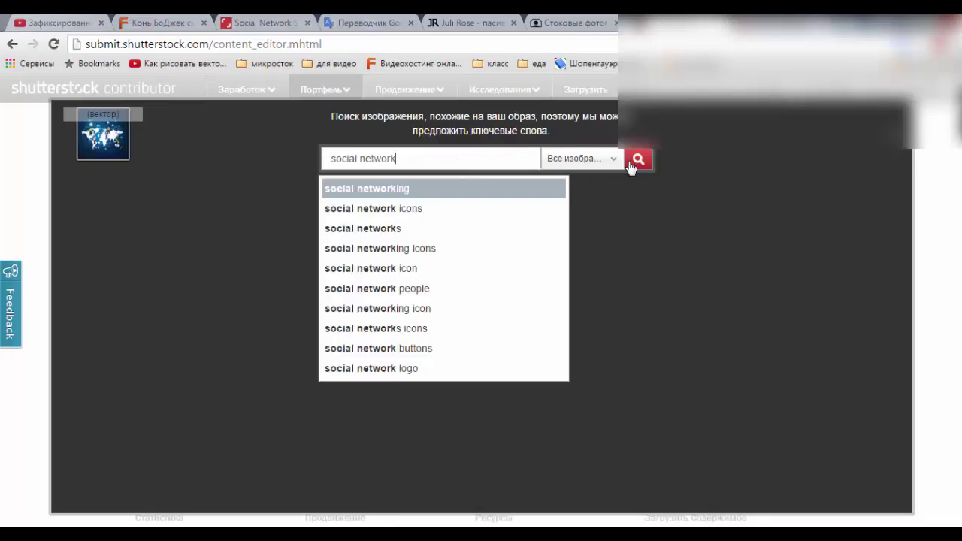
pyautogui.click(614, 164)
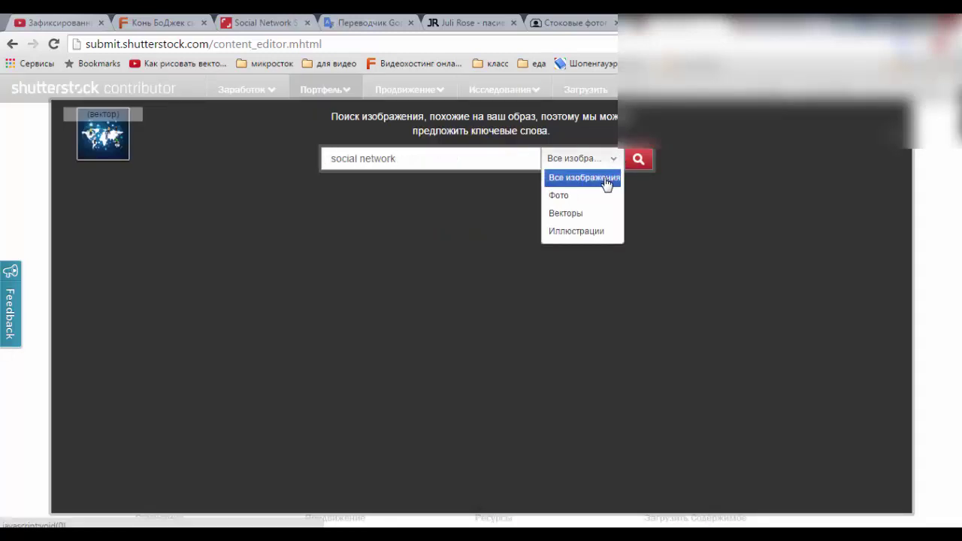
pyautogui.click(575, 216)
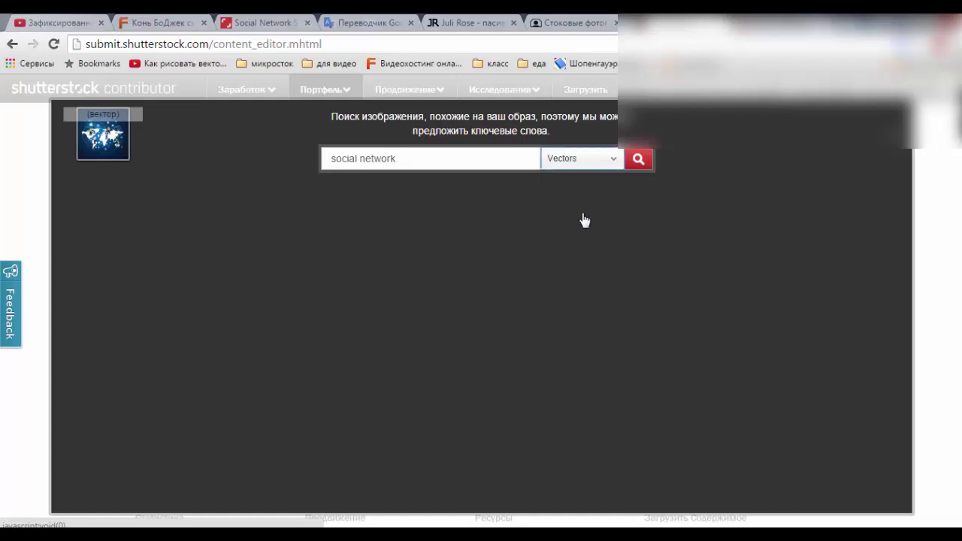
pyautogui.click(640, 160)
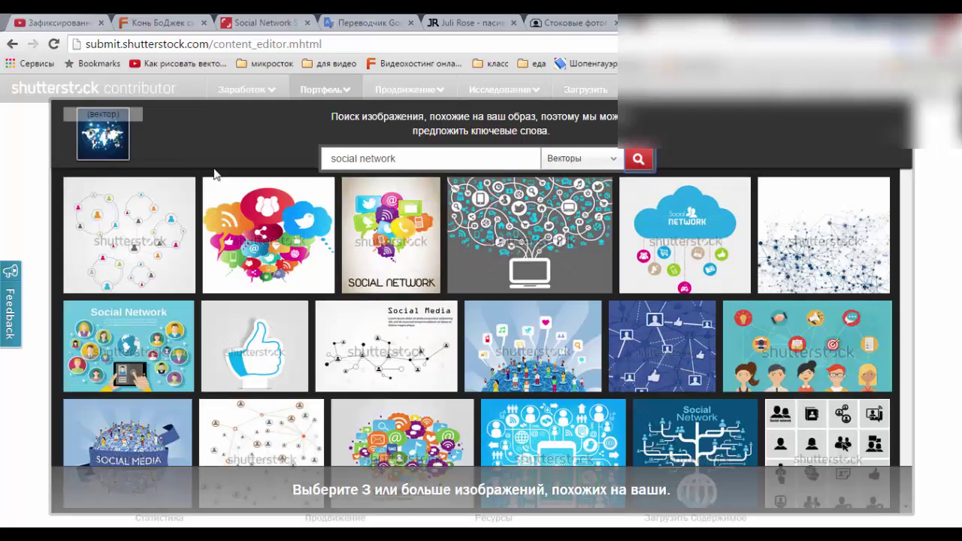
pyautogui.scroll(-2, 771, 370)
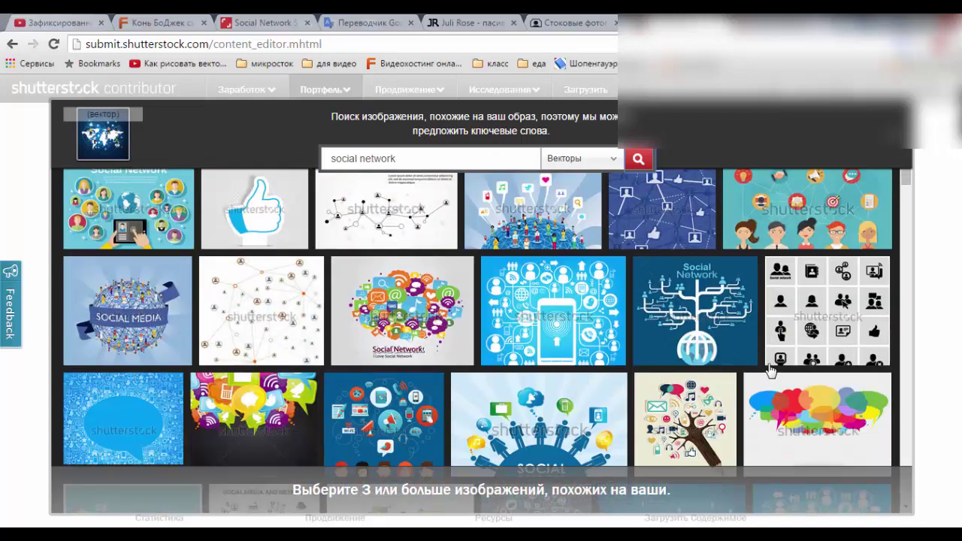
pyautogui.scroll(-1, 770, 370)
pyautogui.scroll(1, 770, 370)
pyautogui.scroll(2, 770, 370)
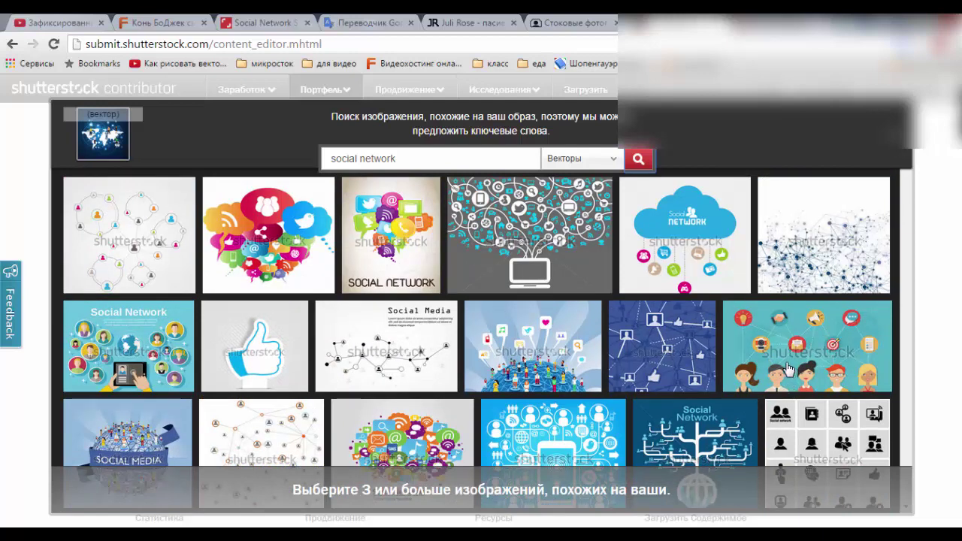
# Step: Tick six similar network, people and globe images and fetch their suggested keywords
pyautogui.click(156, 227)
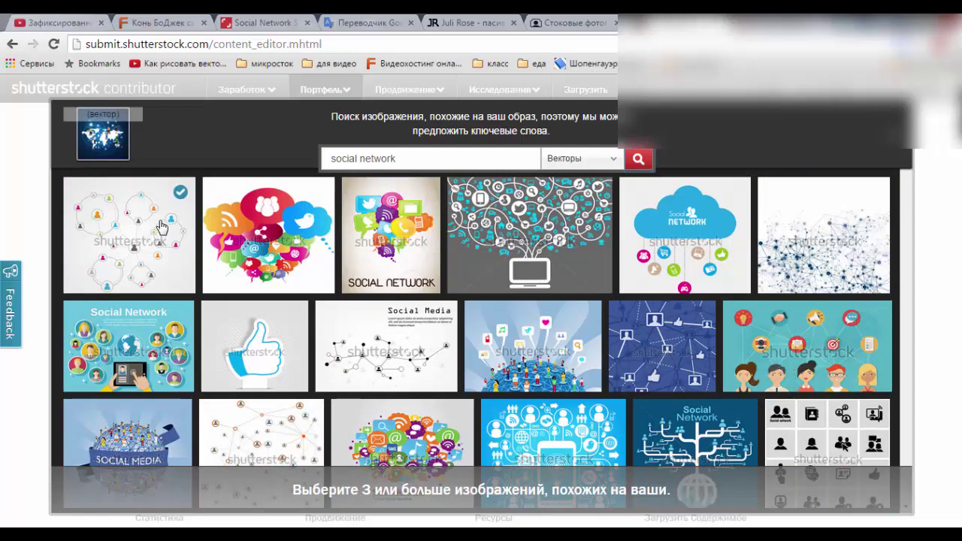
pyautogui.click(162, 331)
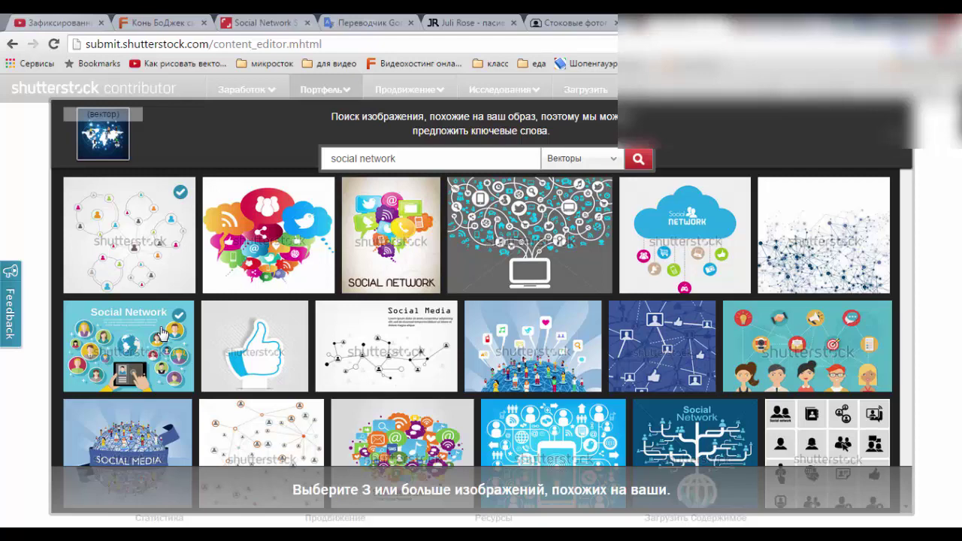
pyautogui.click(350, 244)
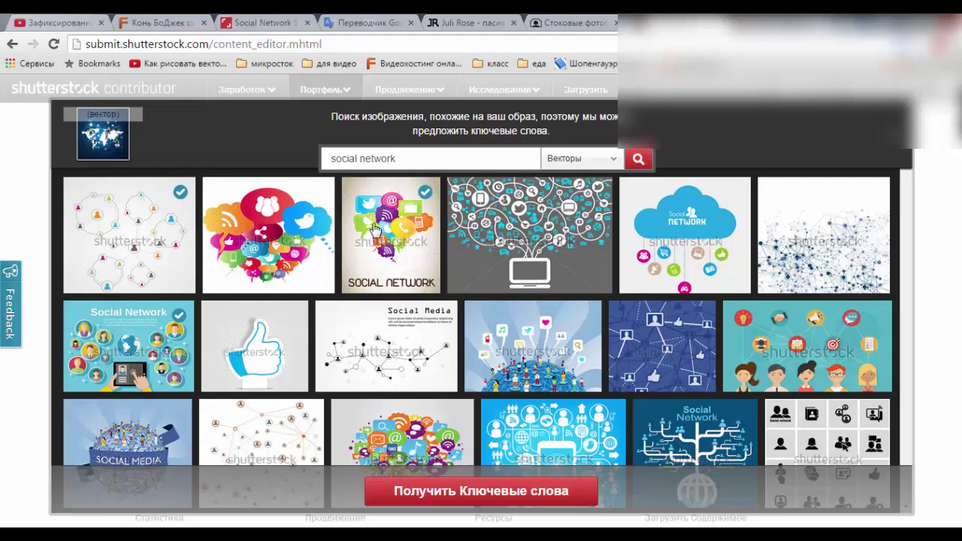
pyautogui.click(849, 357)
pyautogui.click(670, 347)
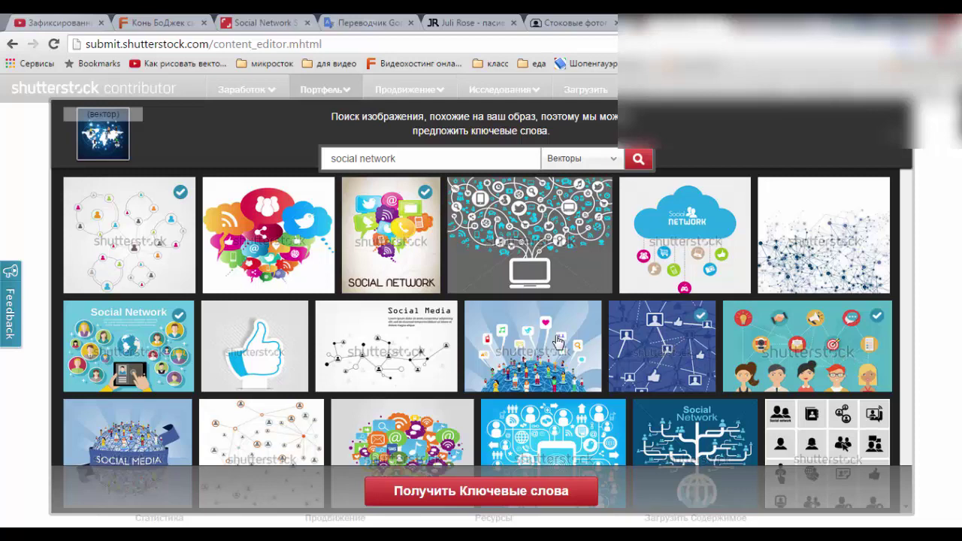
pyautogui.click(557, 342)
pyautogui.click(509, 496)
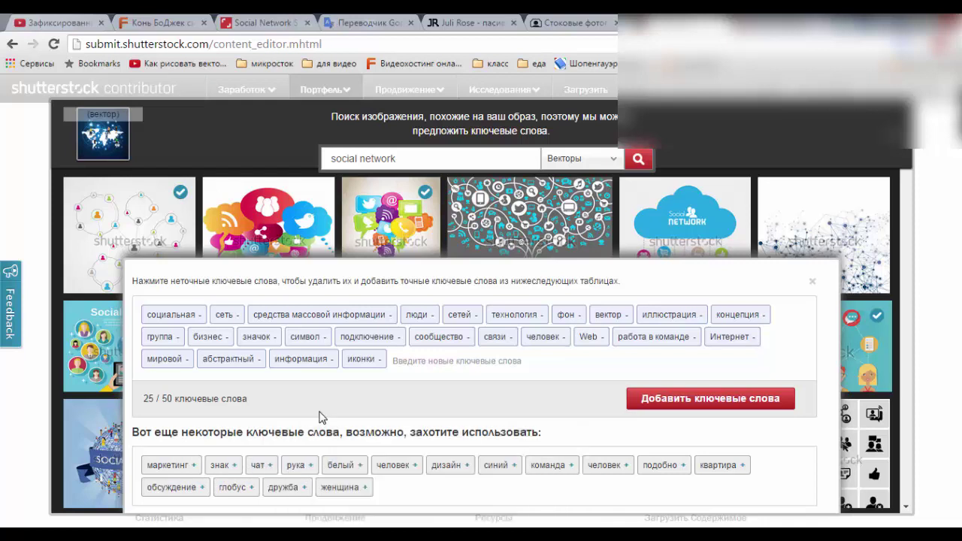
# Step: Add the чат, синий, команда and человек suggestions, bringing the vector to 29 of 50 keywords
pyautogui.click(271, 465)
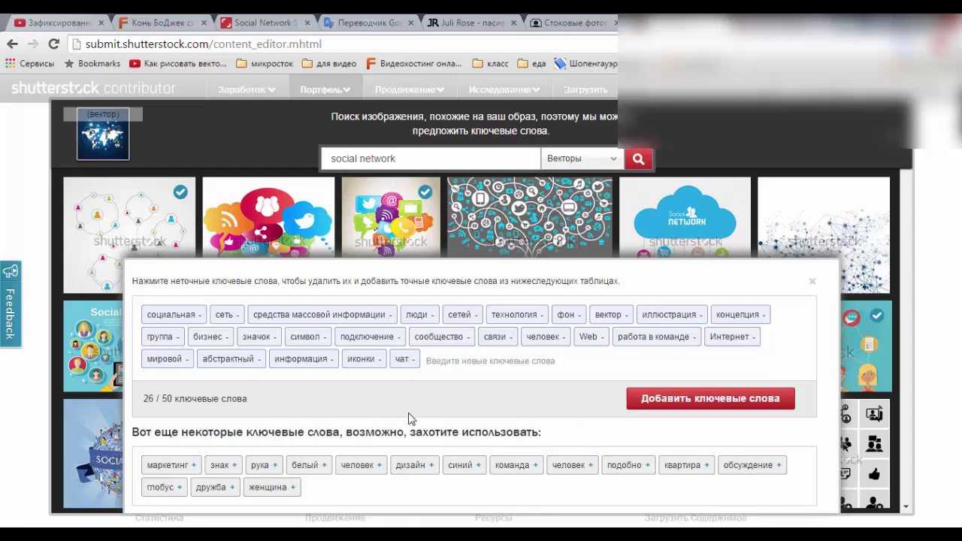
pyautogui.click(478, 465)
pyautogui.click(485, 465)
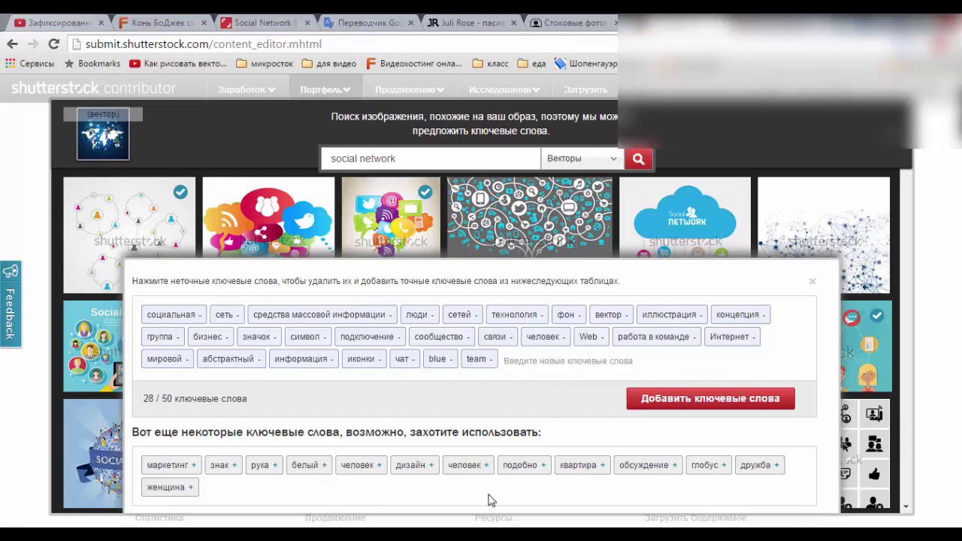
pyautogui.click(487, 467)
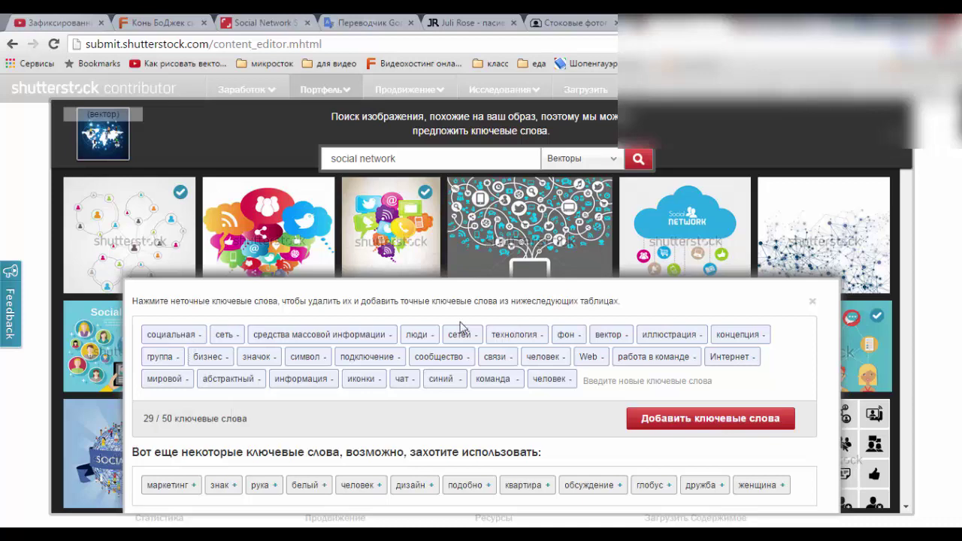
pyautogui.click(691, 420)
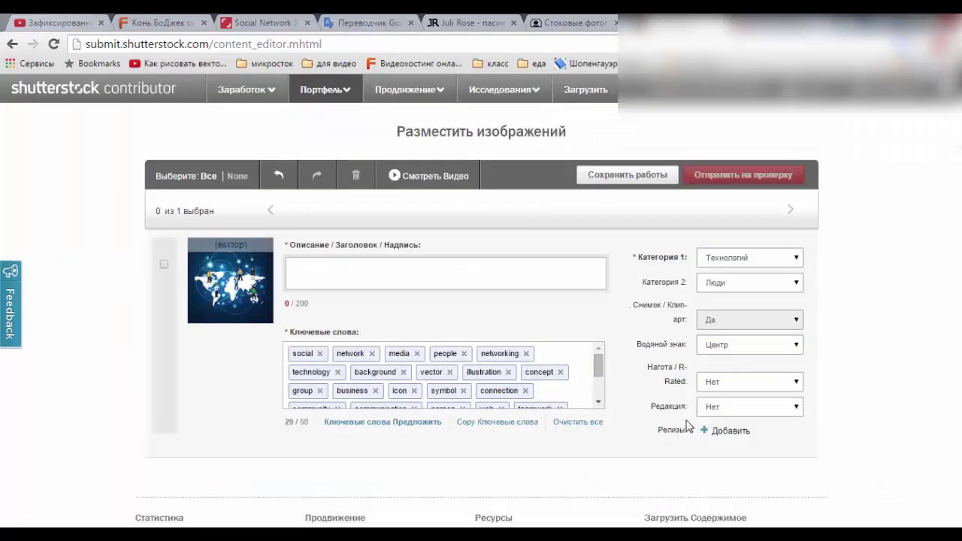
# Step: Translate интернет in Google Translate and copy the result 'Internet', then return to Shutterstock
pyautogui.click(359, 18)
pyautogui.click(215, 221)
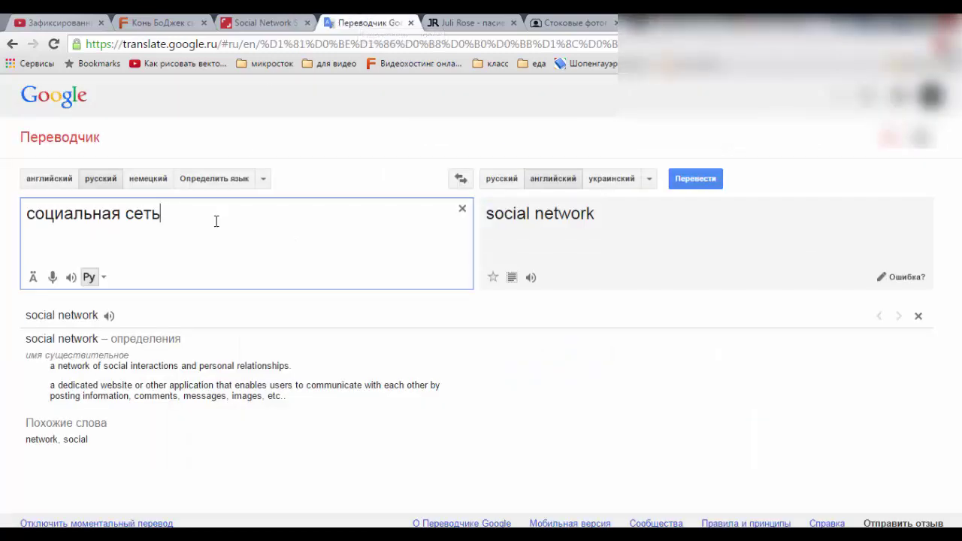
pyautogui.moveTo(216, 221); pyautogui.dragTo(24, 217)
pyautogui.write('интернет')
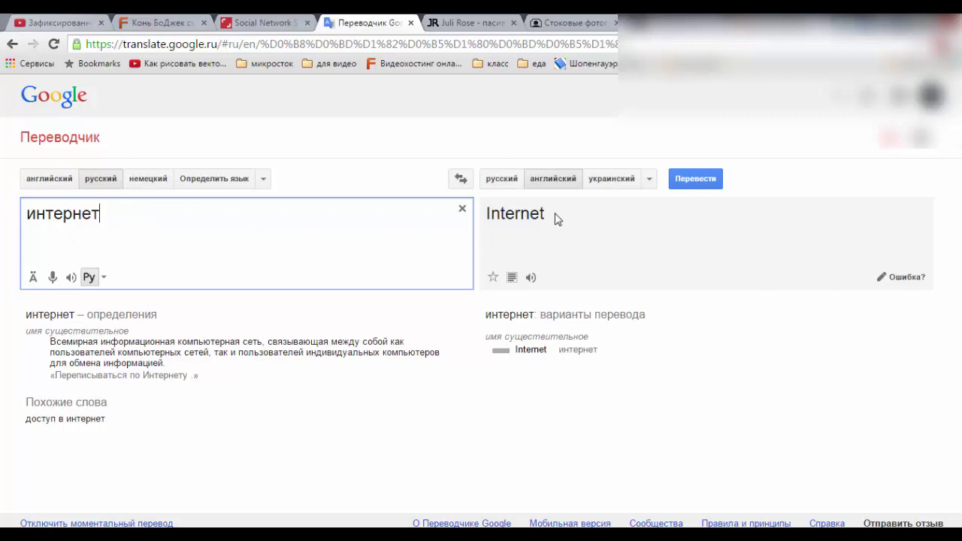
pyautogui.moveTo(554, 218); pyautogui.dragTo(481, 213)
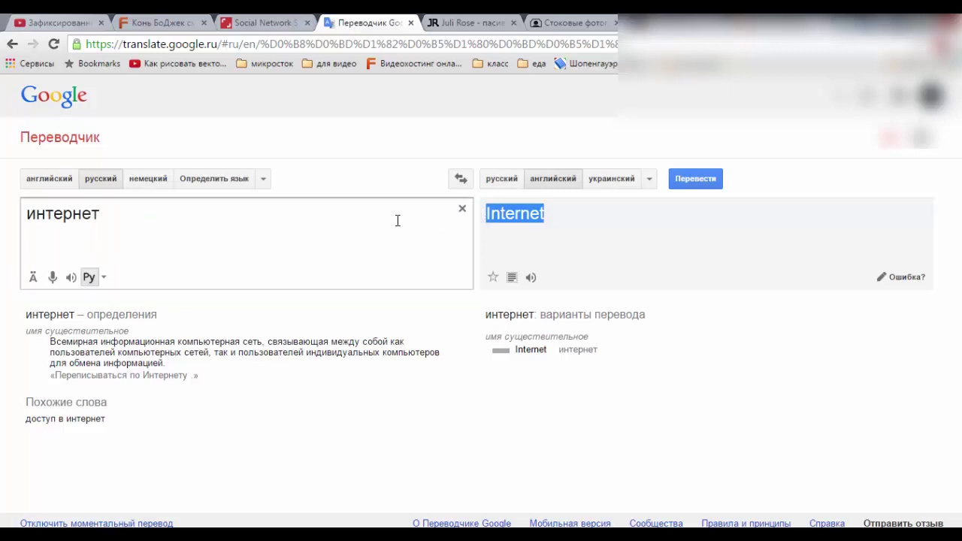
pyautogui.click(674, 27)
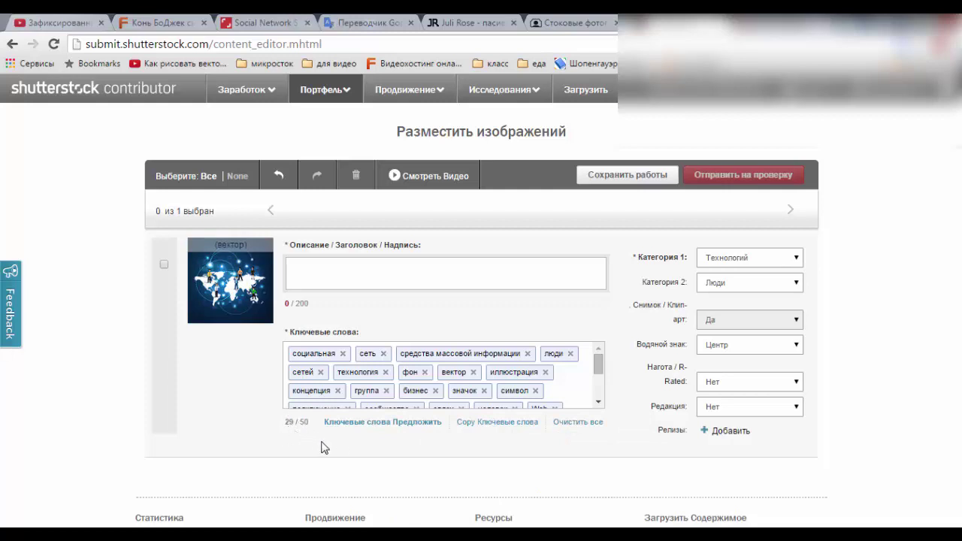
# Step: Search the keyword helper for 'Internet' vectors and browse the results
pyautogui.click(397, 425)
pyautogui.write('Internet')
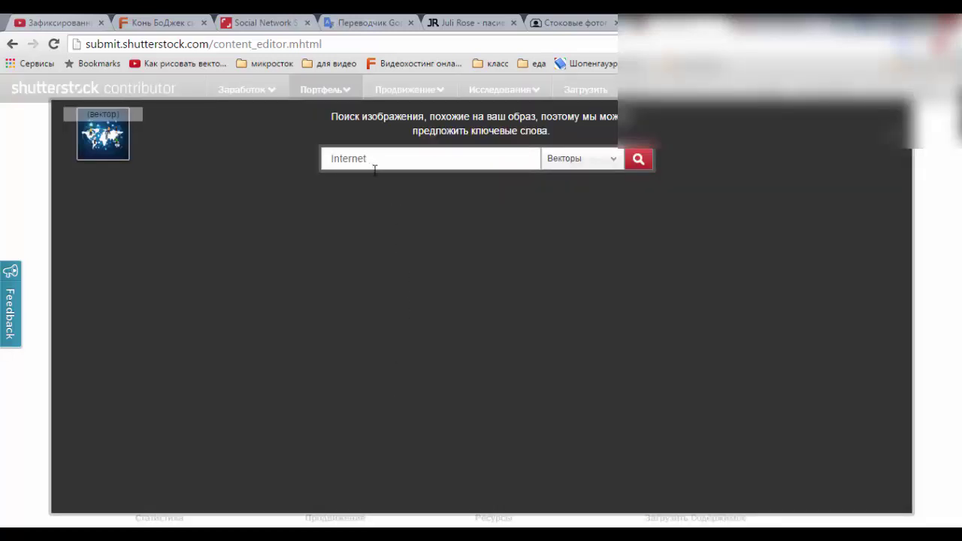
pyautogui.click(190, 237)
pyautogui.click(638, 161)
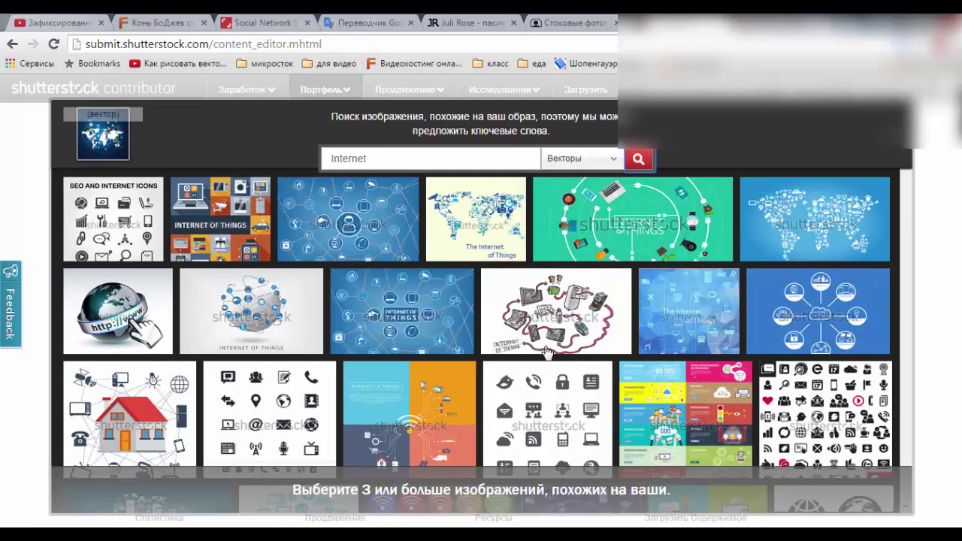
pyautogui.scroll(-3, 502, 328)
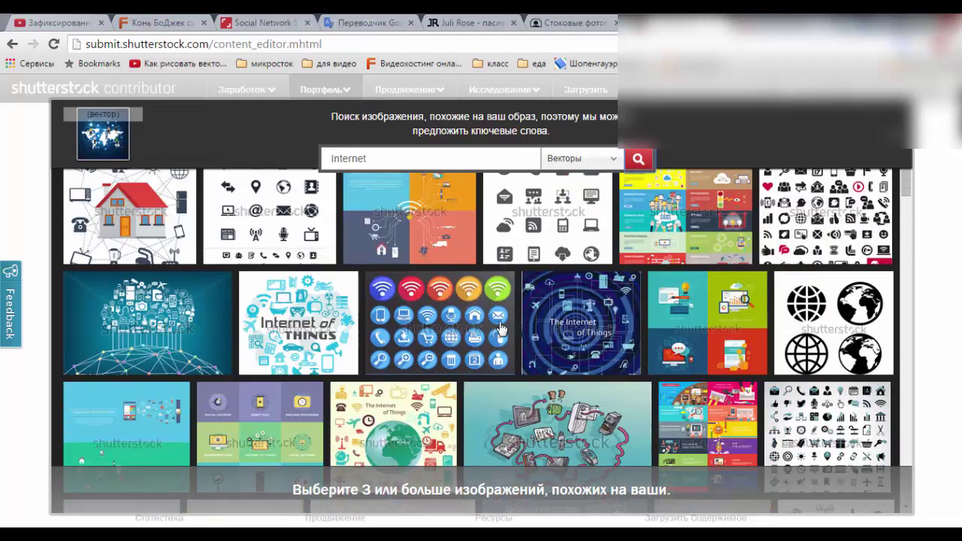
pyautogui.scroll(-1, 502, 329)
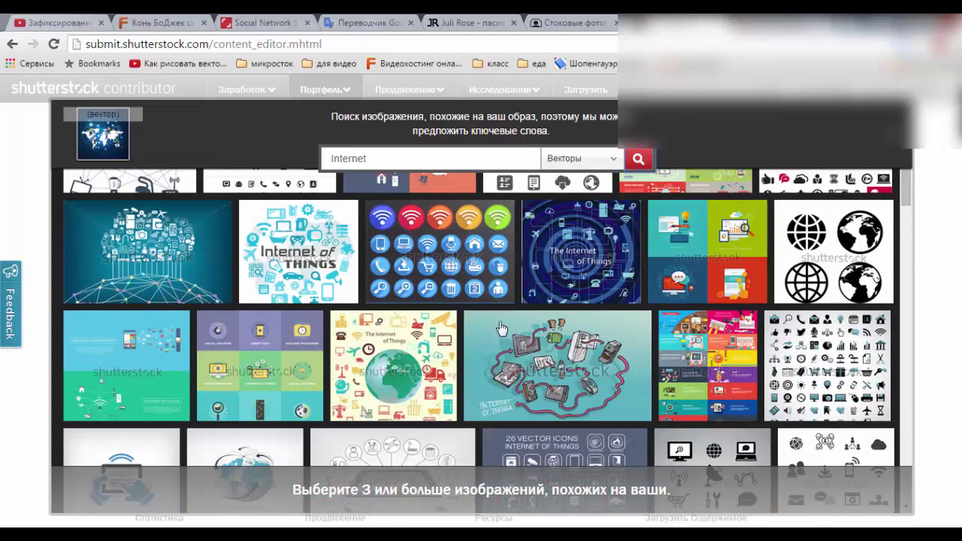
pyautogui.scroll(2, 502, 329)
pyautogui.scroll(2, 502, 328)
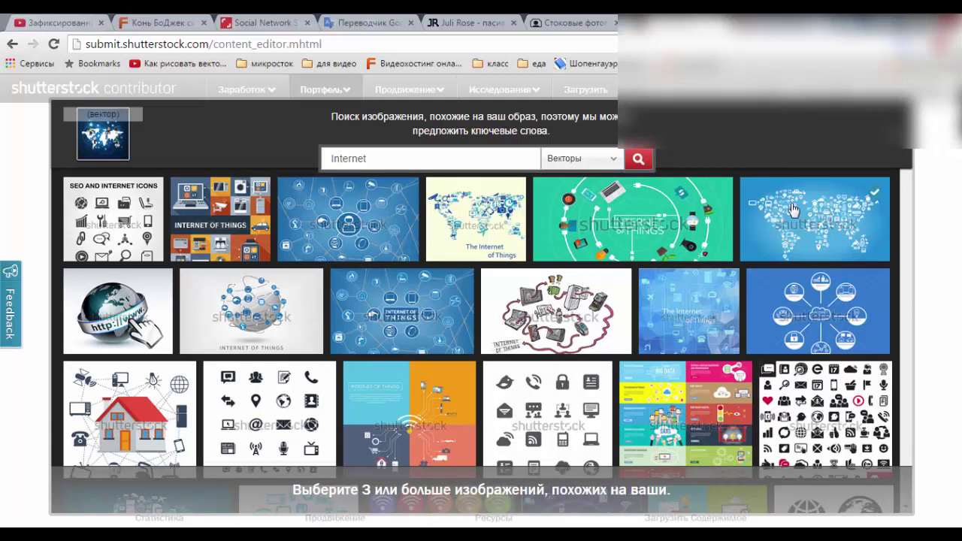
pyautogui.scroll(-2, 794, 208)
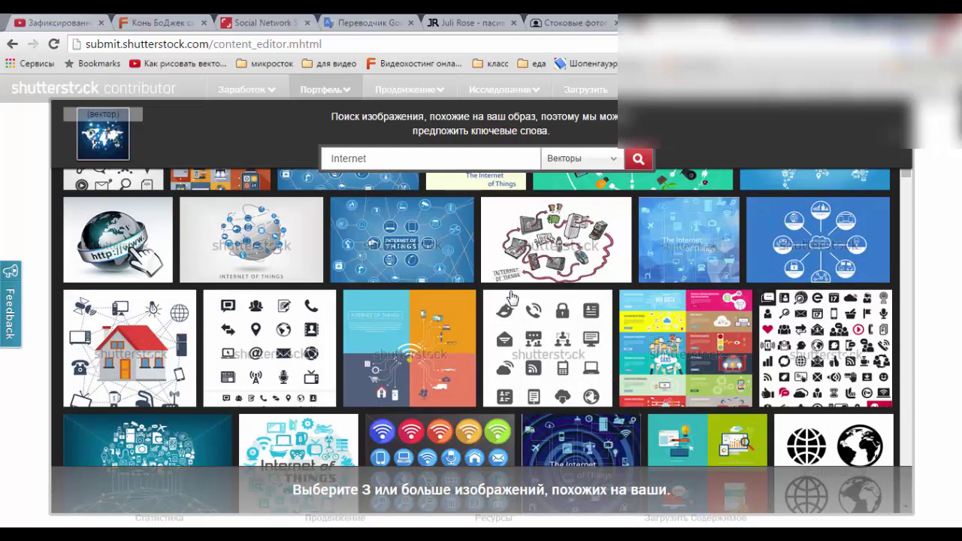
pyautogui.scroll(-2, 511, 298)
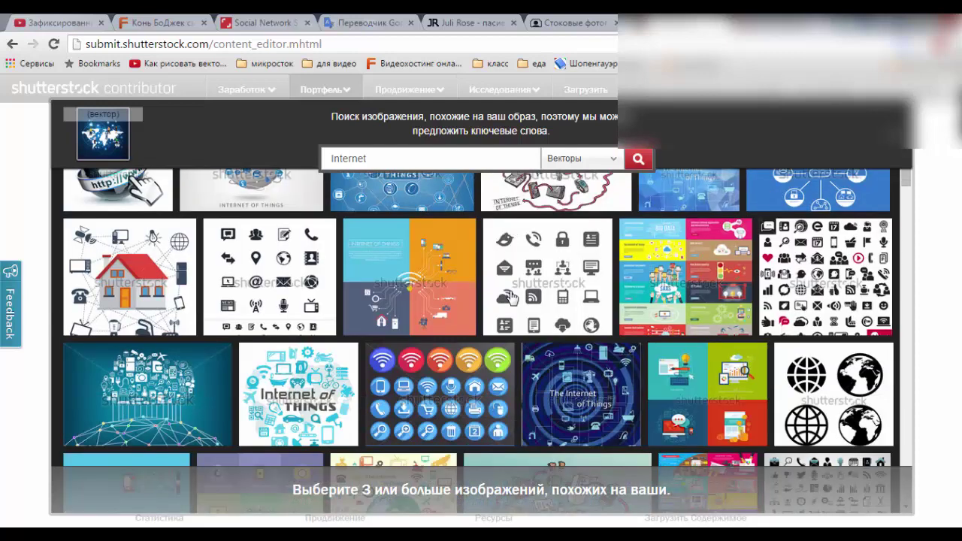
pyautogui.scroll(-2, 511, 299)
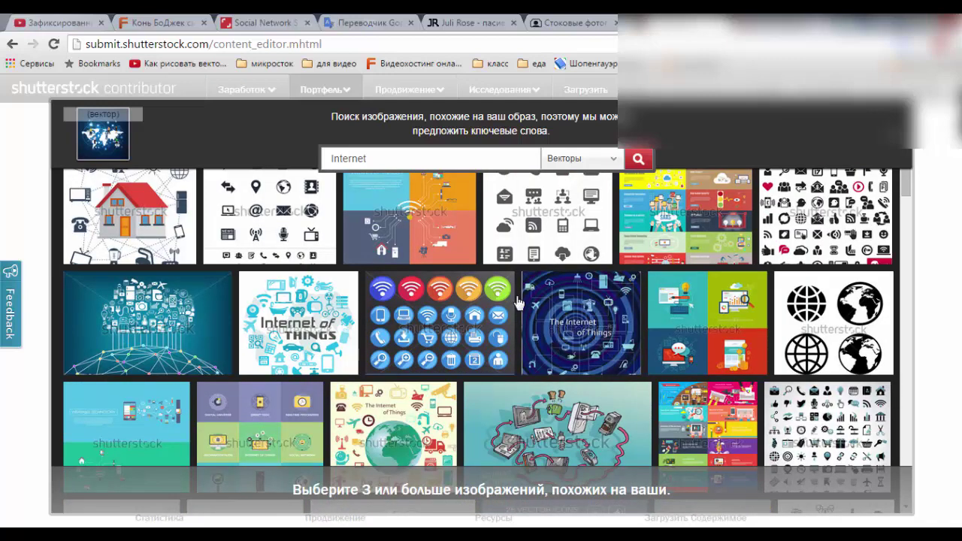
pyautogui.scroll(-2, 516, 318)
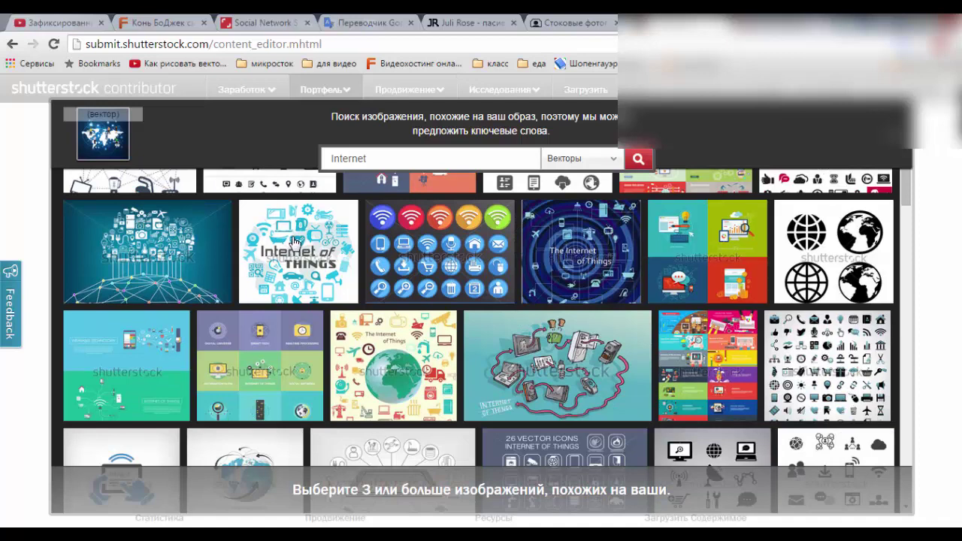
pyautogui.scroll(-2, 526, 342)
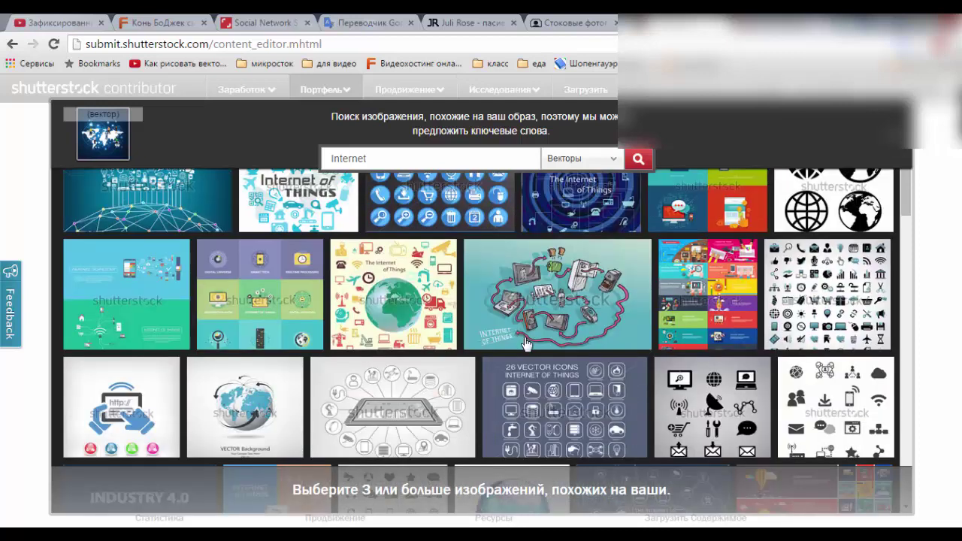
pyautogui.scroll(-2, 526, 342)
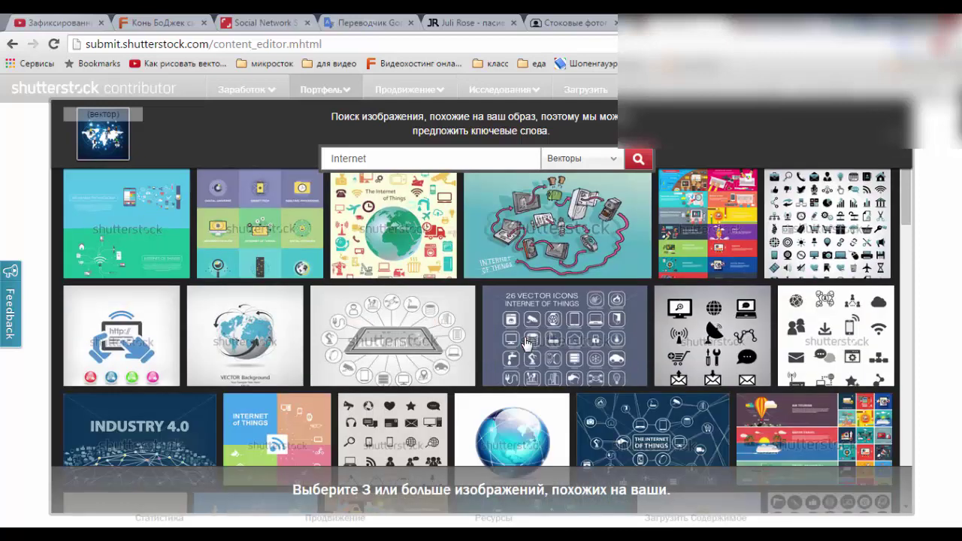
# Step: Tick the tablet, globe, speech-bubble, tree-circuit and laptop images and fetch their keywords
pyautogui.click(253, 336)
pyautogui.click(128, 336)
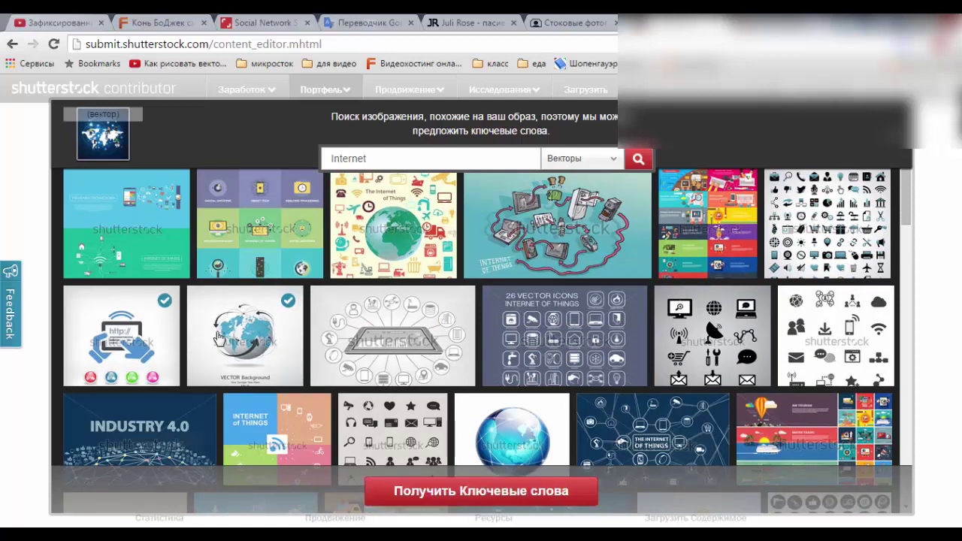
pyautogui.scroll(-2, 487, 341)
pyautogui.scroll(-2, 487, 340)
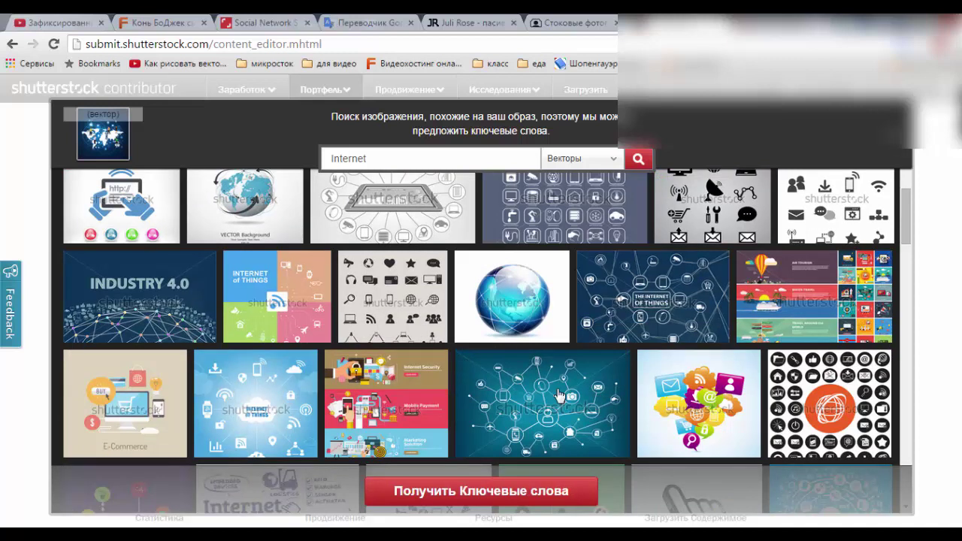
pyautogui.click(690, 413)
pyautogui.scroll(-1, 637, 363)
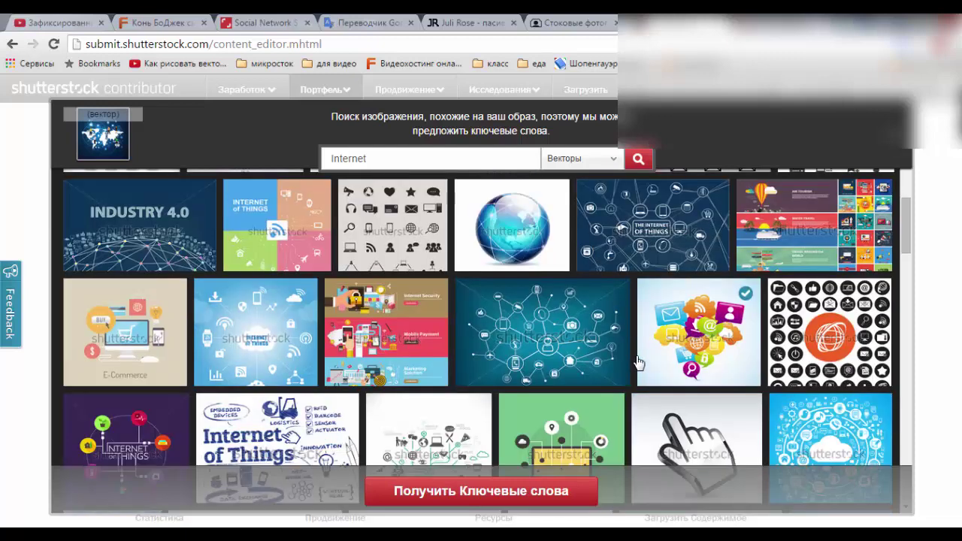
pyautogui.scroll(-1, 638, 364)
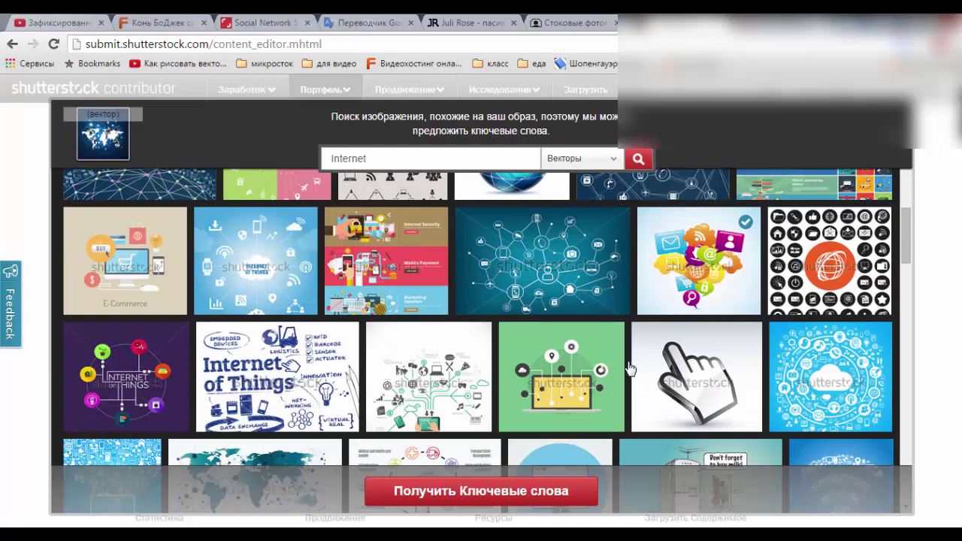
pyautogui.click(475, 376)
pyautogui.scroll(-1, 476, 375)
pyautogui.scroll(-1, 476, 376)
pyautogui.scroll(-1, 475, 376)
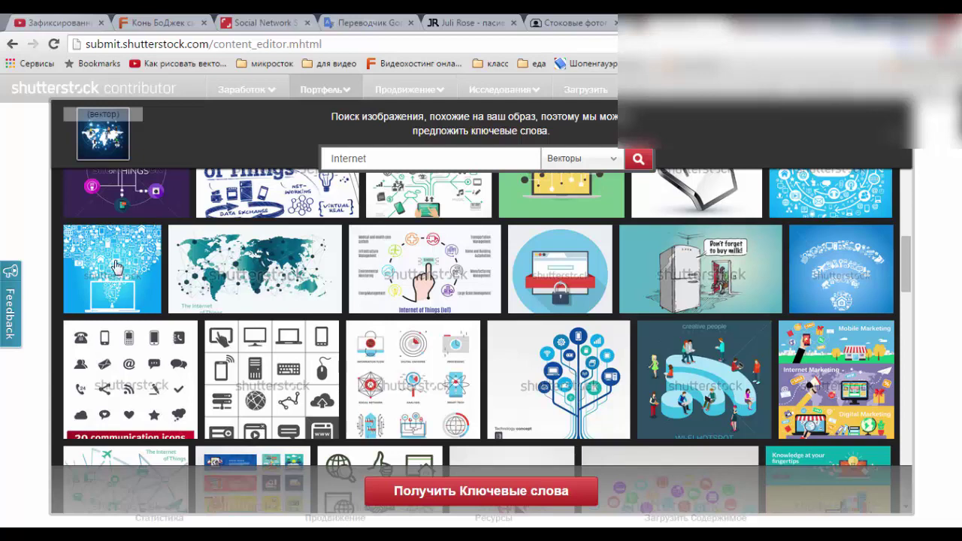
pyautogui.click(116, 267)
pyautogui.click(496, 492)
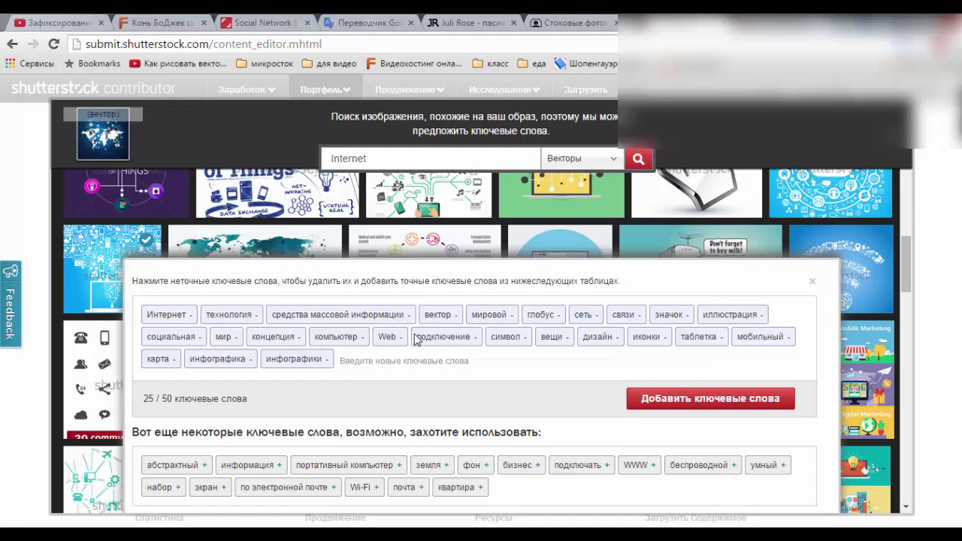
# Step: Remove таблетка from the suggested keywords
pyautogui.click(557, 350)
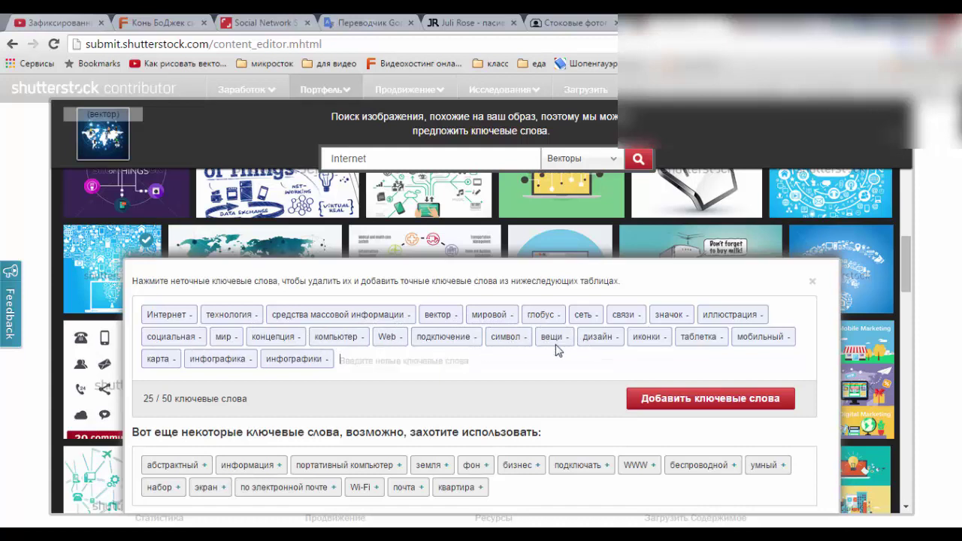
pyautogui.doubleClick(714, 344)
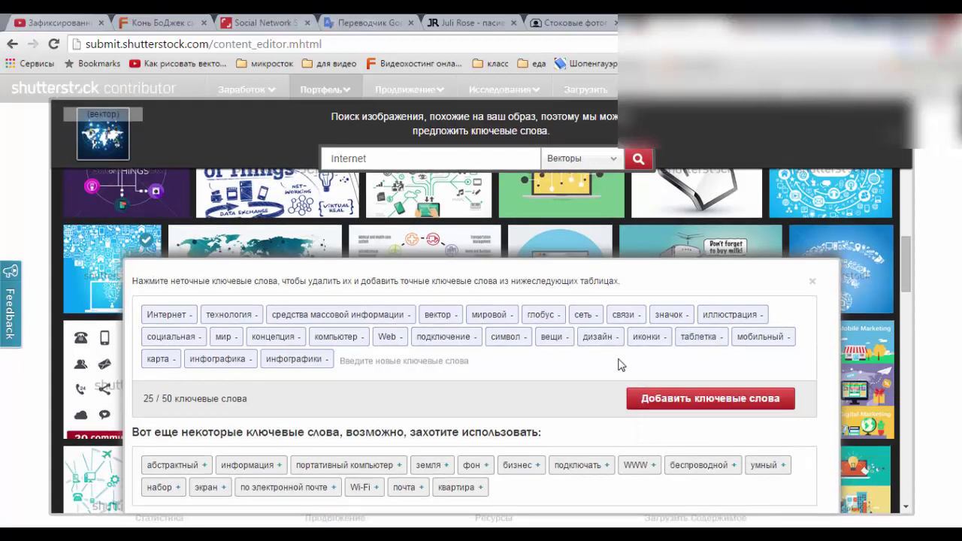
pyautogui.click(718, 338)
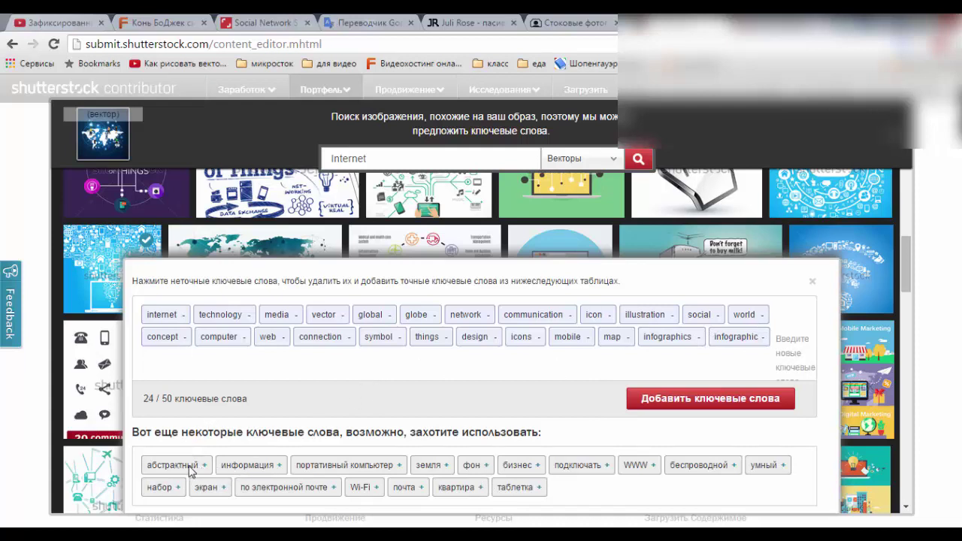
# Step: Add абстрактный, WWW, беспроводной, умный, Wi-Fi and почта, then apply them, totalling 44 keywords
pyautogui.doubleClick(189, 467)
pyautogui.click(177, 476)
pyautogui.click(208, 466)
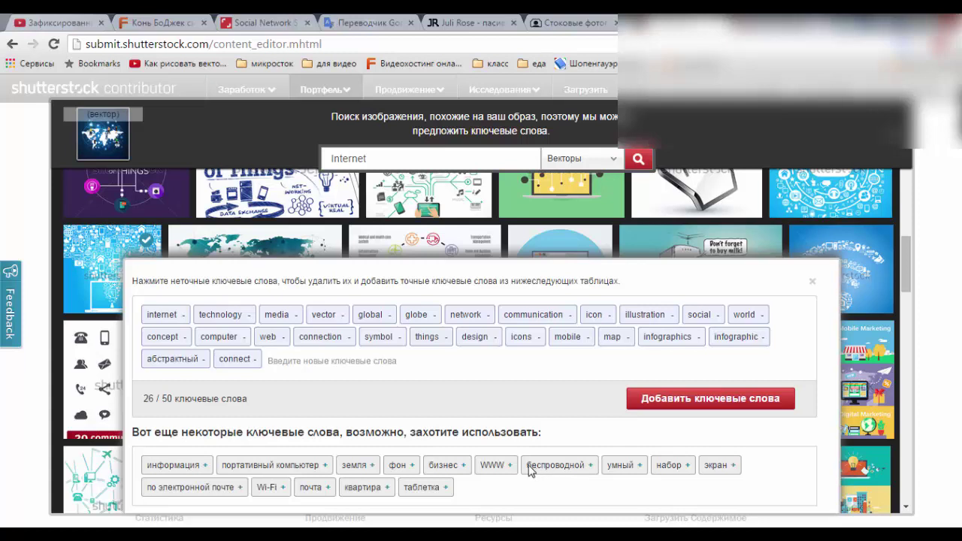
pyautogui.click(509, 465)
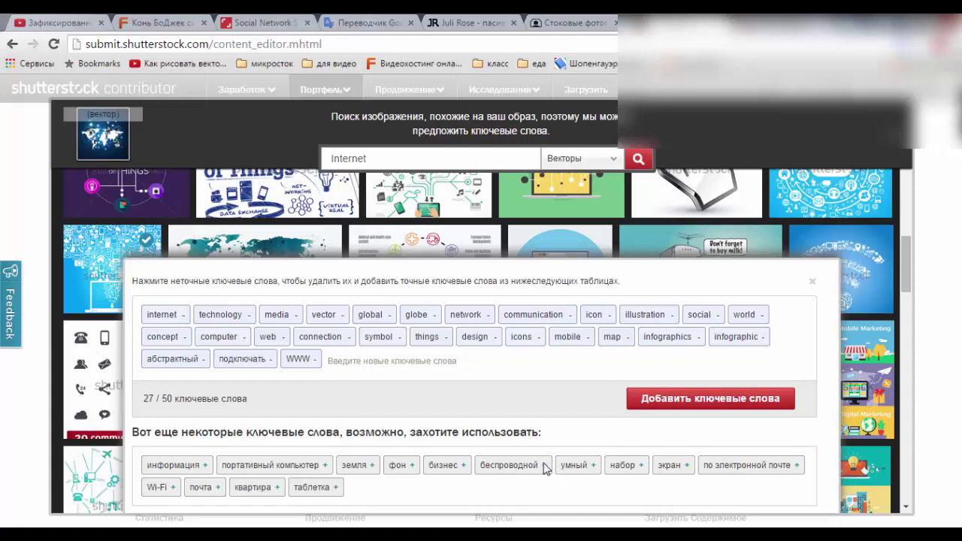
pyautogui.click(545, 466)
pyautogui.click(512, 465)
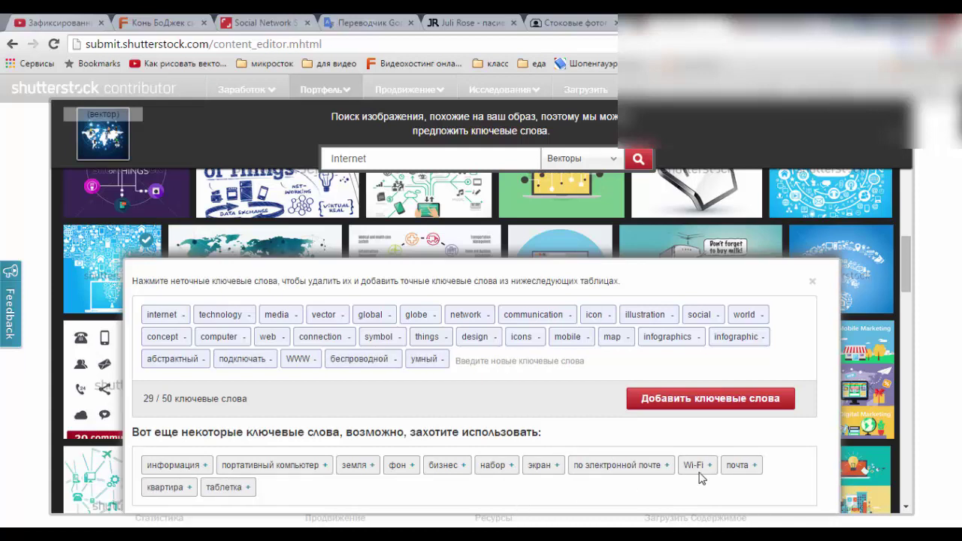
pyautogui.click(710, 466)
pyautogui.click(711, 466)
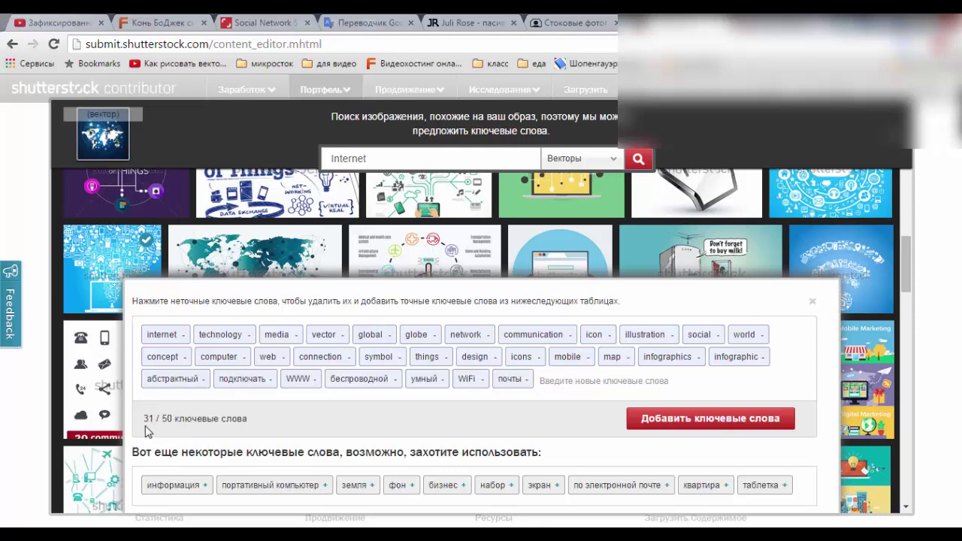
pyautogui.click(676, 426)
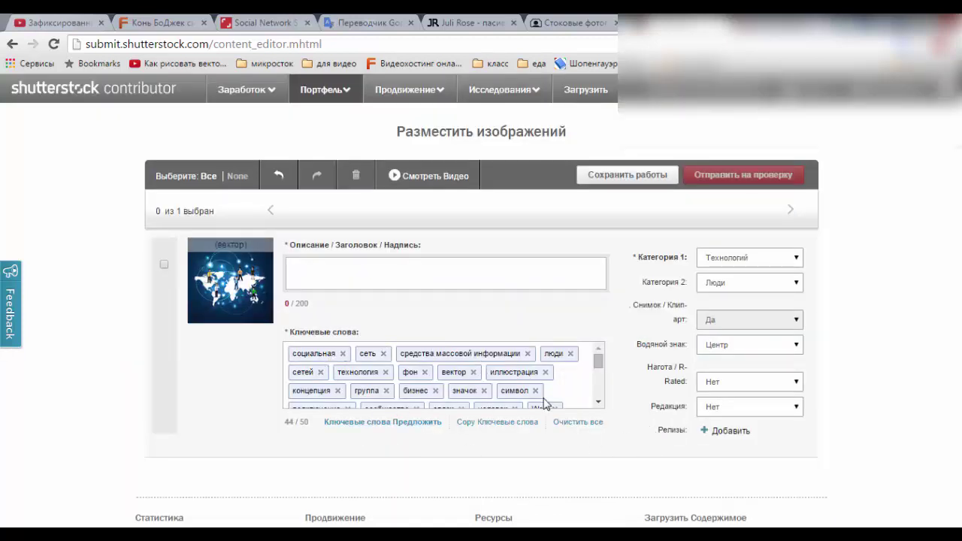
# Step: Scroll through the vector's 44 keywords to review them
pyautogui.moveTo(290, 425); pyautogui.dragTo(312, 424)
pyautogui.click(314, 428)
pyautogui.moveTo(599, 363); pyautogui.dragTo(600, 378)
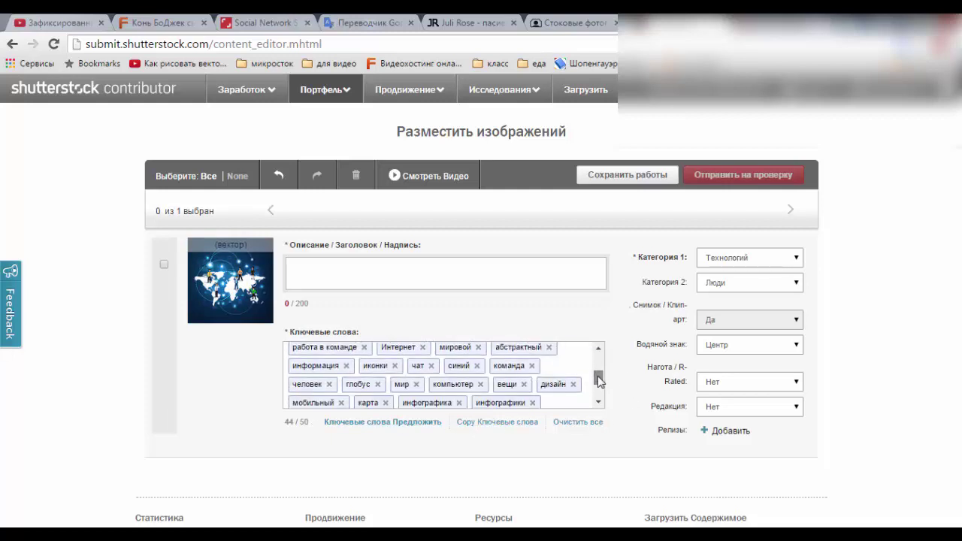
pyautogui.moveTo(599, 378)
pyautogui.mouseDown()
pyautogui.moveTo(598, 395)
pyautogui.moveTo(598, 361)
pyautogui.mouseUp()
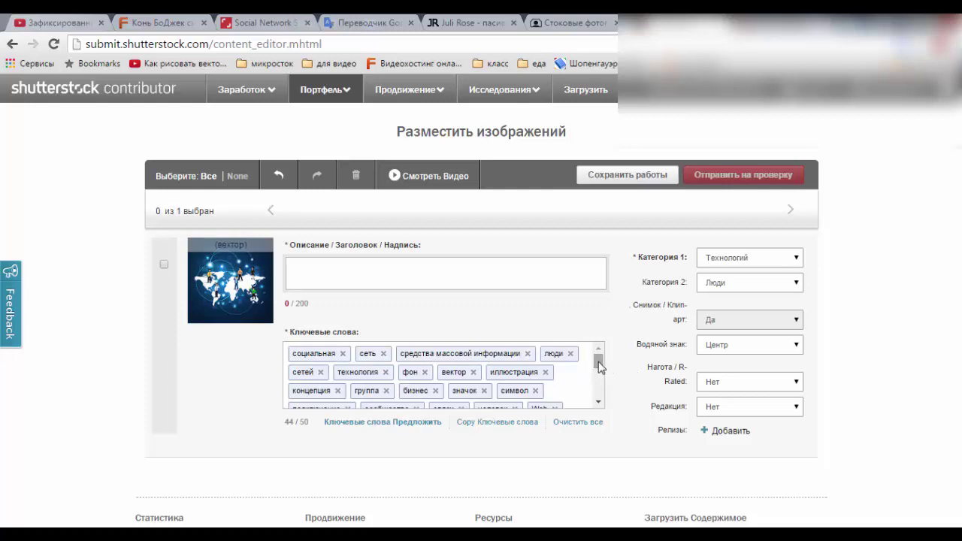
pyautogui.moveTo(598, 364); pyautogui.dragTo(599, 375)
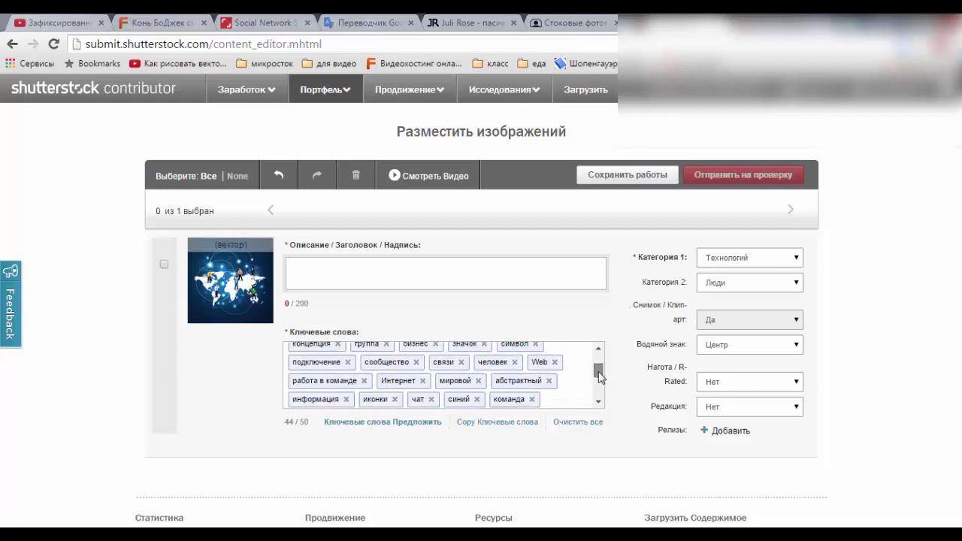
pyautogui.moveTo(599, 375); pyautogui.dragTo(601, 394)
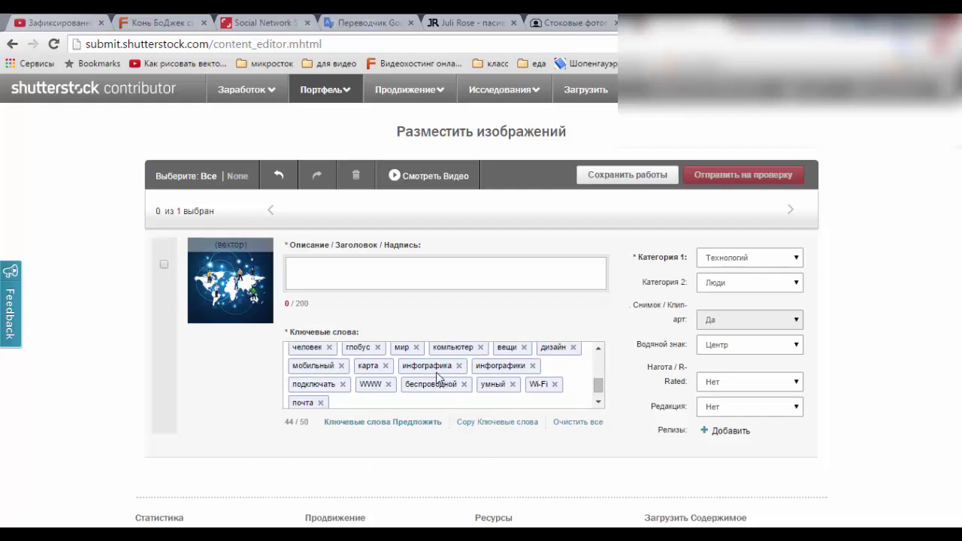
# Step: Place the cursor in the empty Description field (0/200)
pyautogui.click(363, 273)
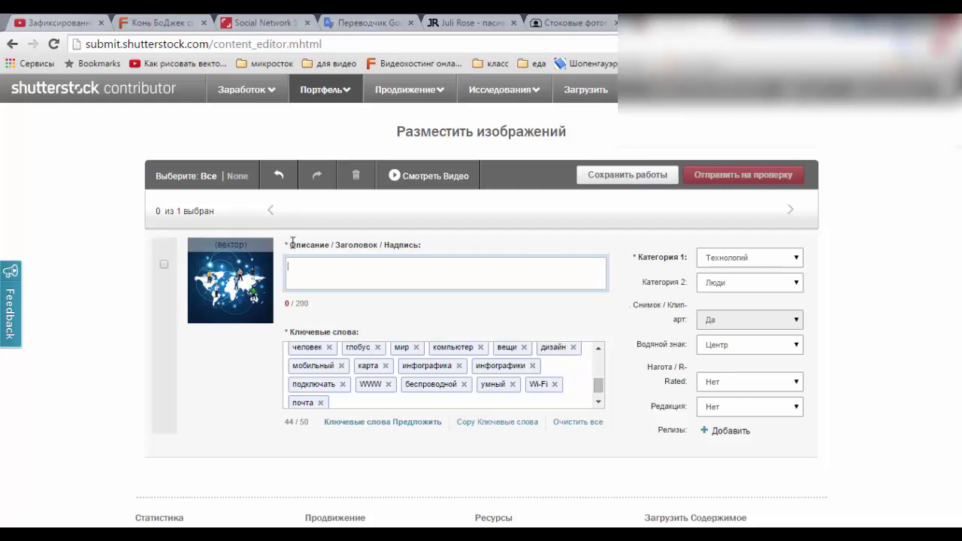
pyautogui.click(322, 242)
pyautogui.click(331, 243)
pyautogui.click(323, 243)
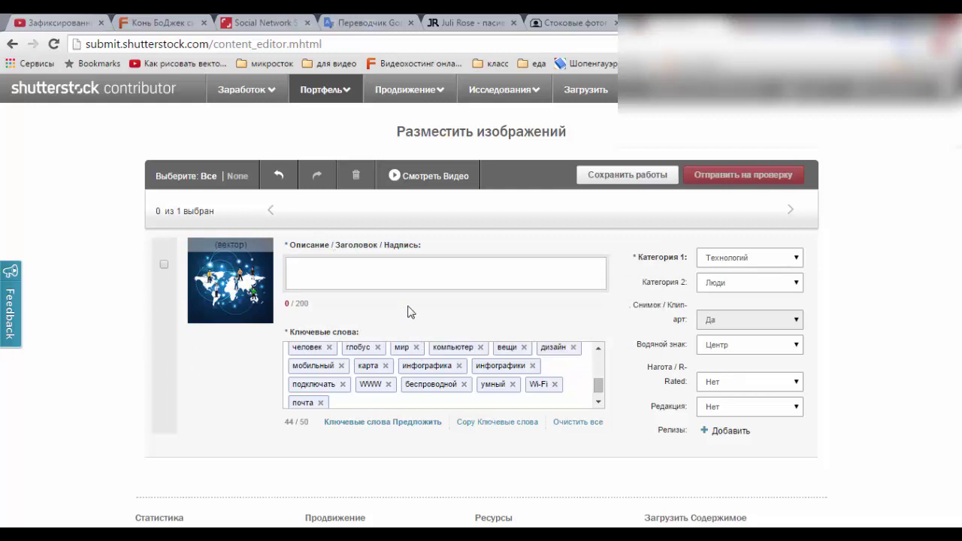
pyautogui.click(330, 269)
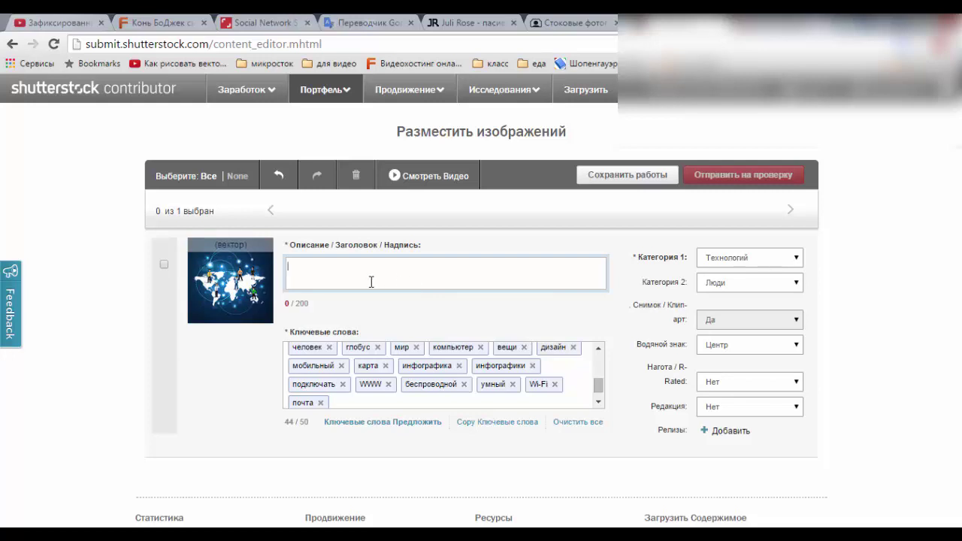
# Step: Paste the Russian social-network description into Google Translate to get its English version
pyautogui.click(355, 22)
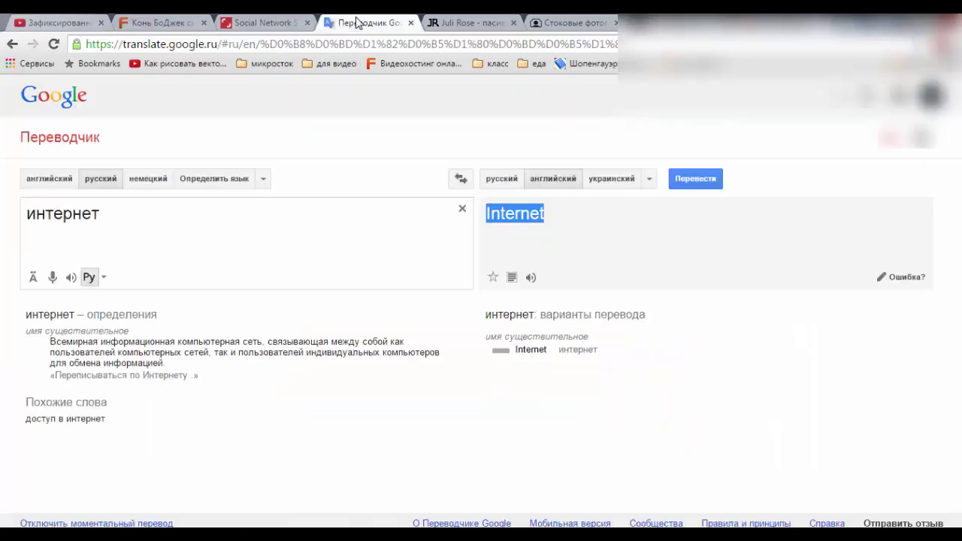
pyautogui.click(192, 223)
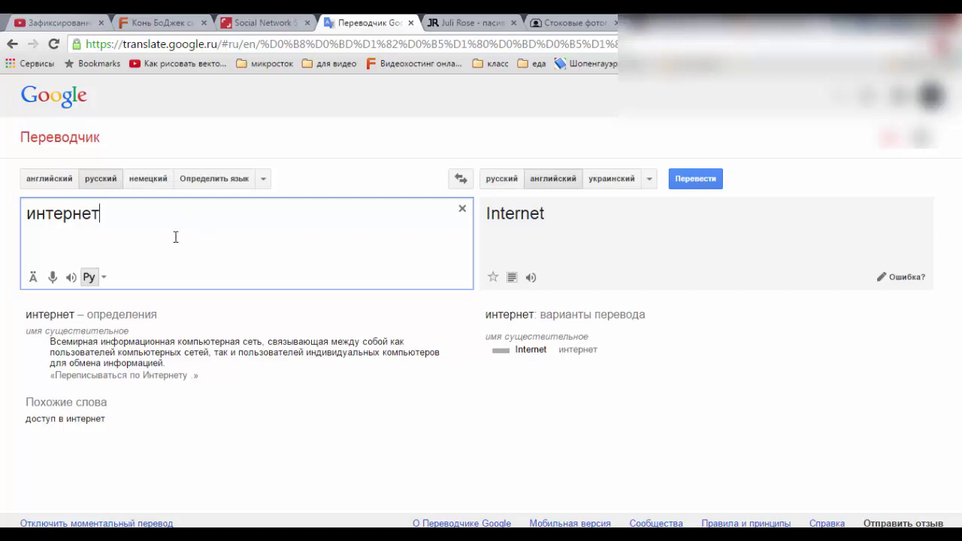
pyautogui.hotkey('ctrl', 'a')
pyautogui.write('Концепция социальная сеть, общение через интрнет, коммуникации. Фон вектор.')
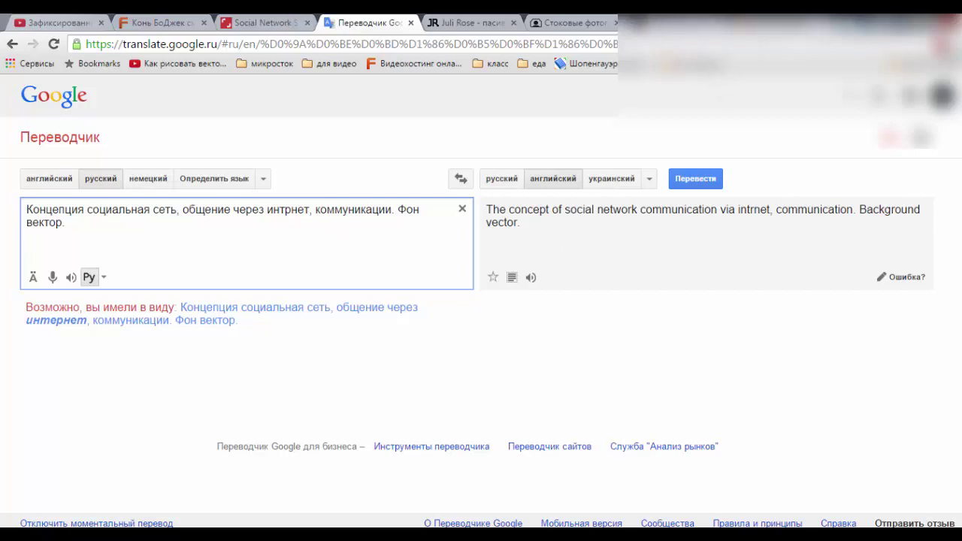
pyautogui.hotkey('ctrl', 'Tab')
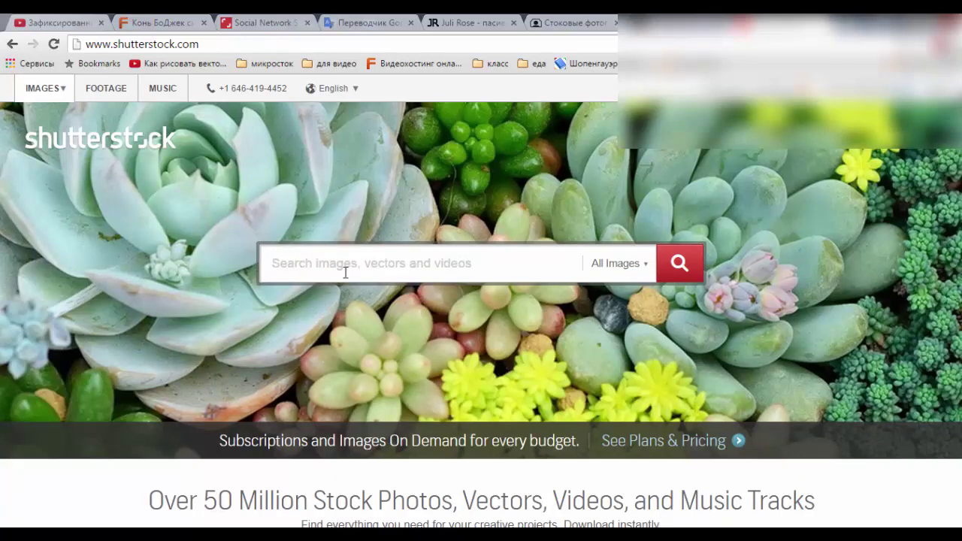
# Step: Search Shutterstock for 'Internet' with the type limited to Vectors
pyautogui.write('Internet')
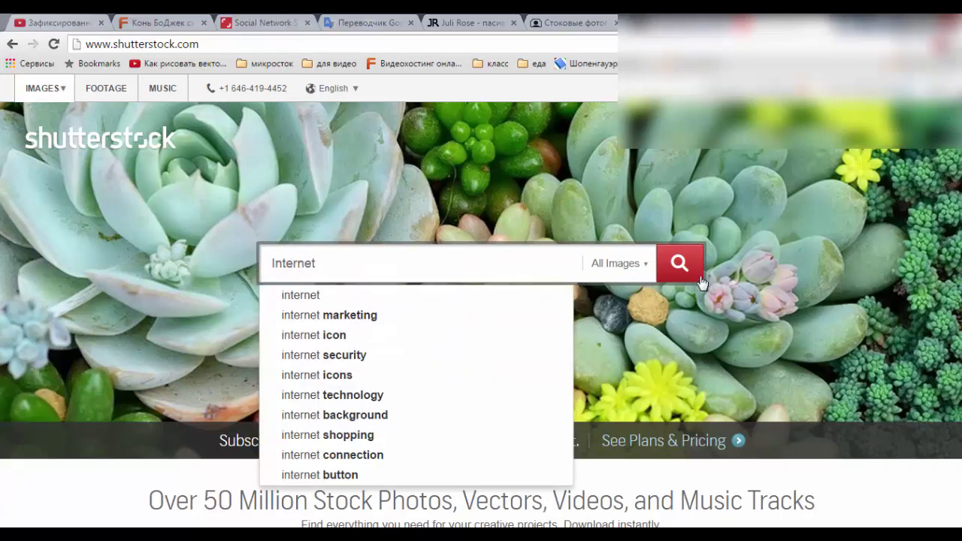
pyautogui.click(619, 263)
pyautogui.click(628, 325)
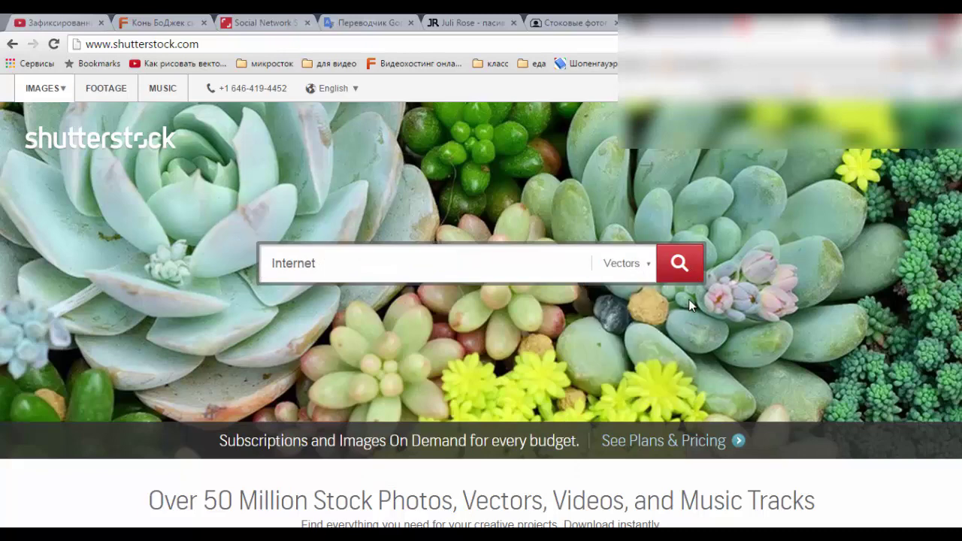
pyautogui.click(693, 262)
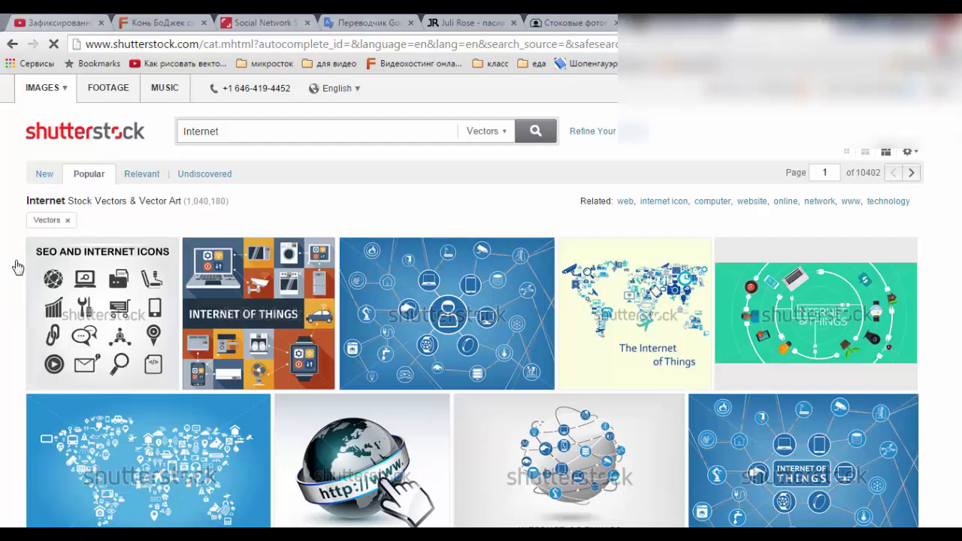
# Step: Open the blue Internet of Things vector result, image 244045234
pyautogui.scroll(-1, 18, 266)
pyautogui.scroll(-3, 18, 266)
pyautogui.scroll(3, 18, 267)
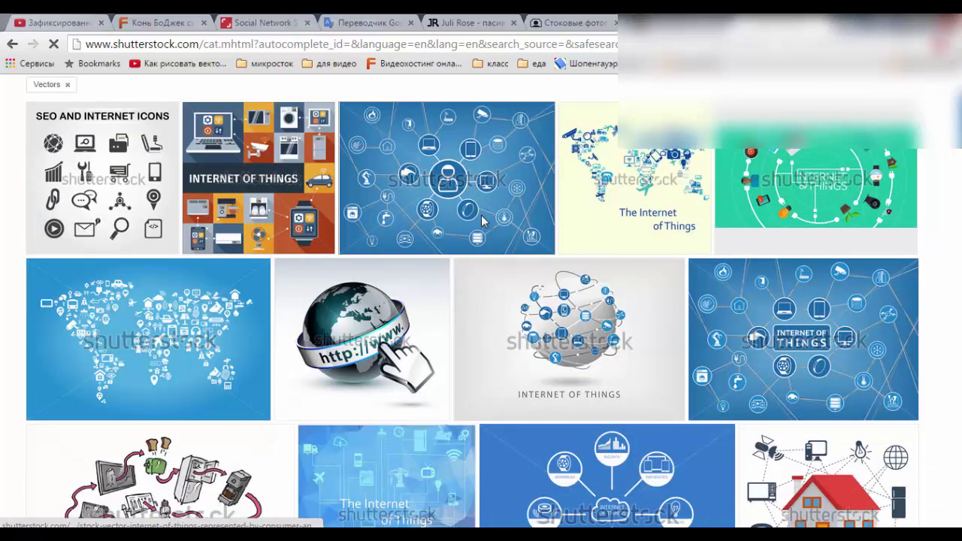
pyautogui.click(481, 215)
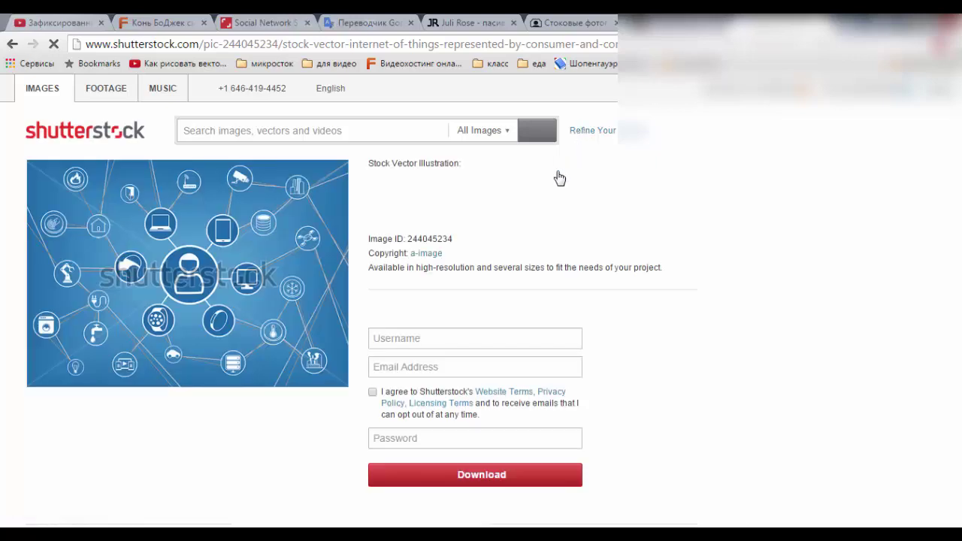
pyautogui.moveTo(381, 184); pyautogui.dragTo(408, 221)
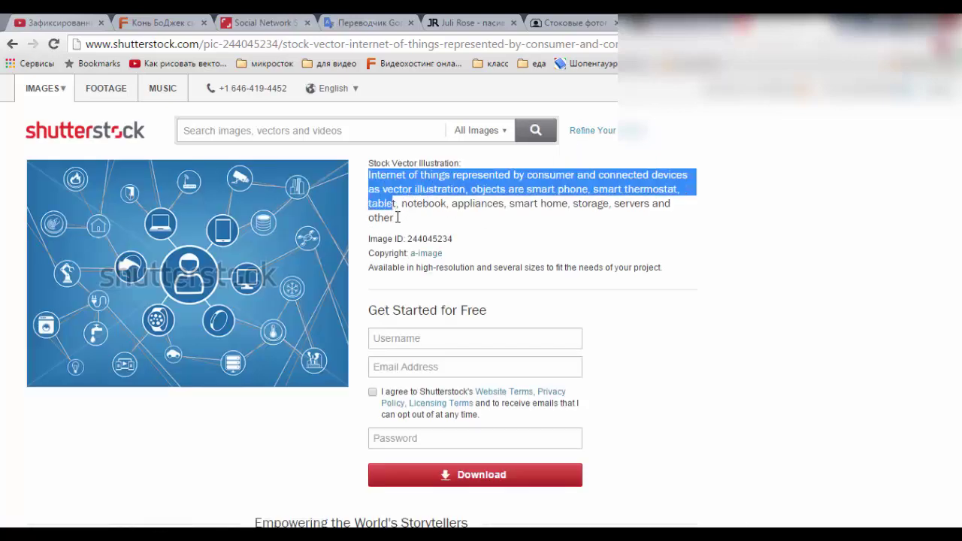
pyautogui.click(409, 222)
pyautogui.scroll(-7, 433, 227)
pyautogui.scroll(-1, 433, 227)
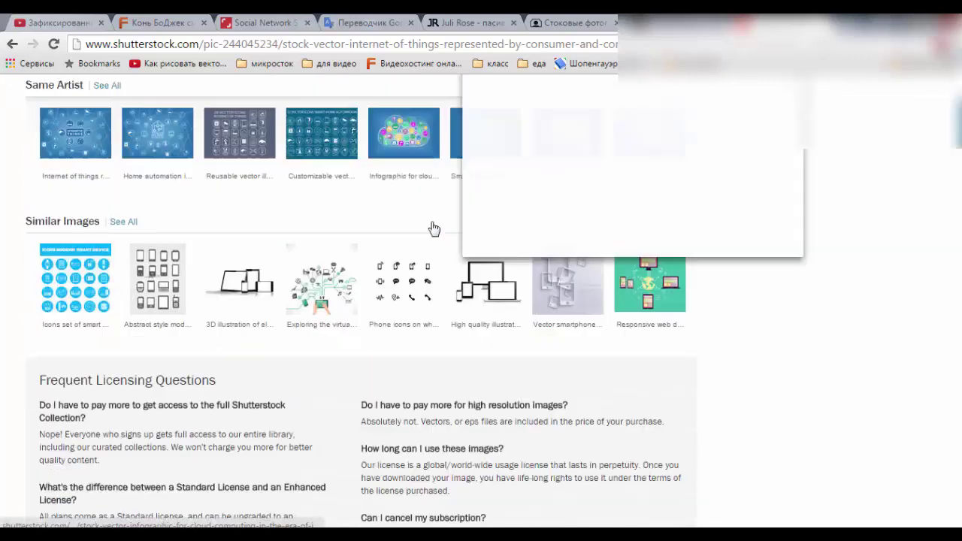
pyautogui.scroll(-3, 432, 227)
pyautogui.scroll(-3, 432, 227)
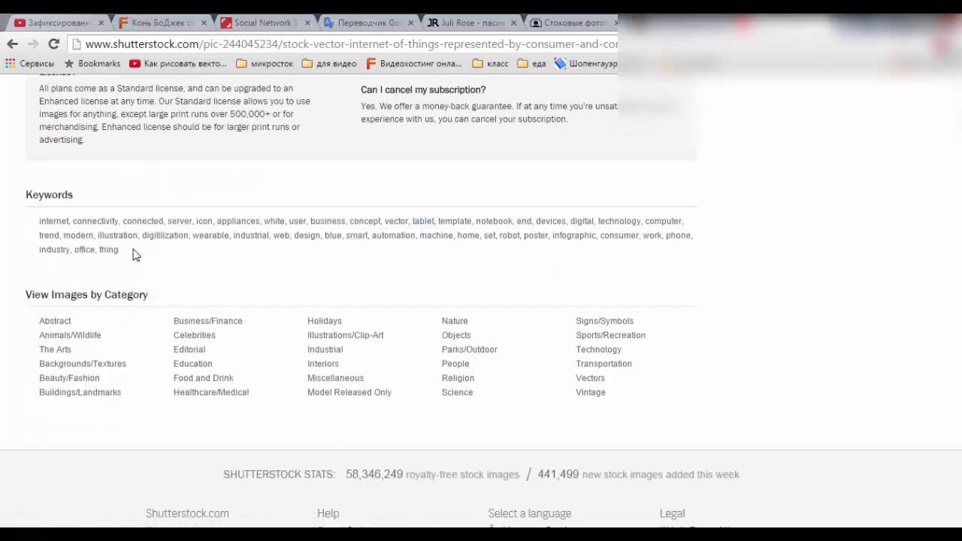
pyautogui.moveTo(133, 254); pyautogui.dragTo(36, 218)
pyautogui.click(30, 227)
pyautogui.scroll(7, 15, 224)
pyautogui.scroll(4, 15, 224)
pyautogui.scroll(3, 15, 226)
pyautogui.scroll(-1, 15, 224)
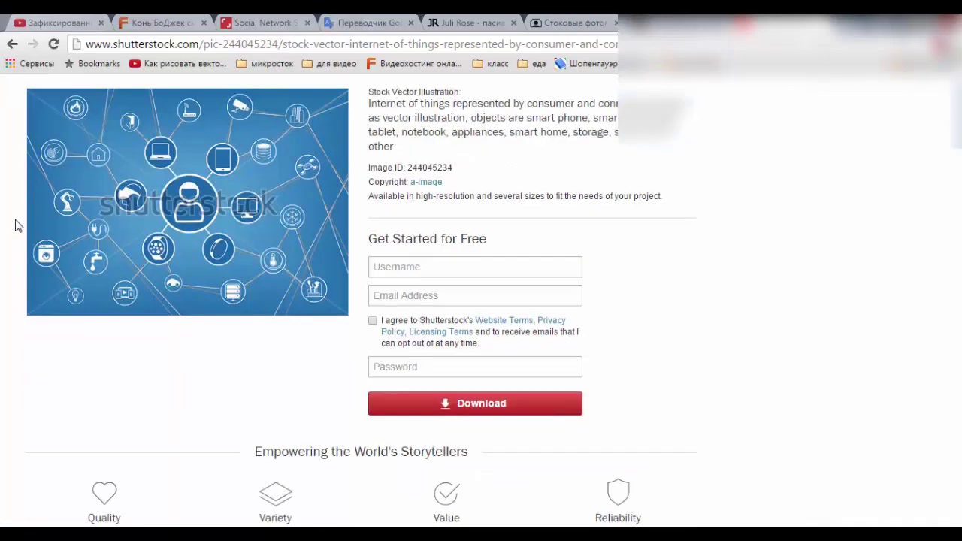
pyautogui.scroll(-8, 15, 224)
pyautogui.scroll(-3, 15, 224)
pyautogui.scroll(11, 15, 224)
pyautogui.scroll(1, 421, 151)
pyautogui.click(429, 183)
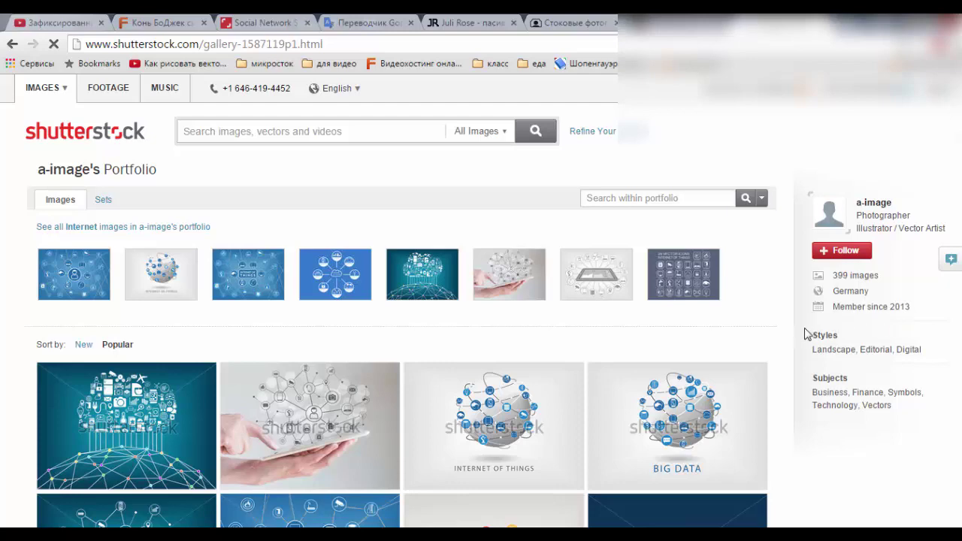
pyautogui.scroll(-3, 795, 349)
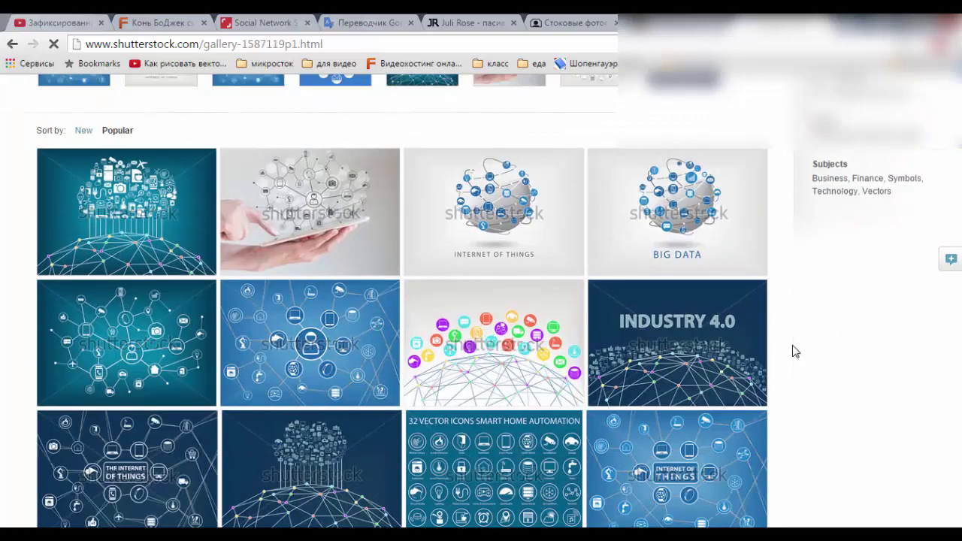
pyautogui.scroll(3, 792, 348)
pyautogui.click(12, 44)
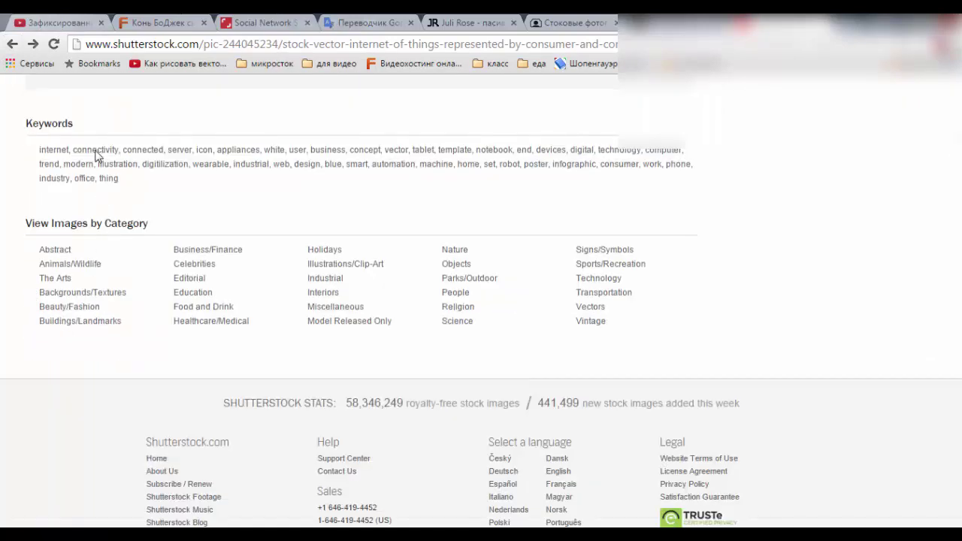
pyautogui.scroll(2, 12, 186)
pyautogui.scroll(2, 12, 186)
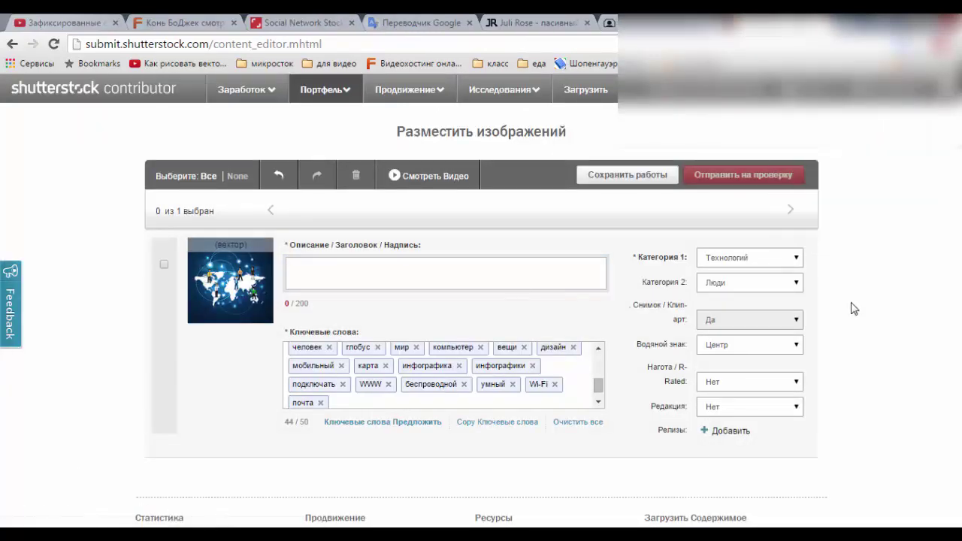
# Step: Paste the English translation from Google Translate into the Shutterstock image description (90/200)
pyautogui.click(406, 22)
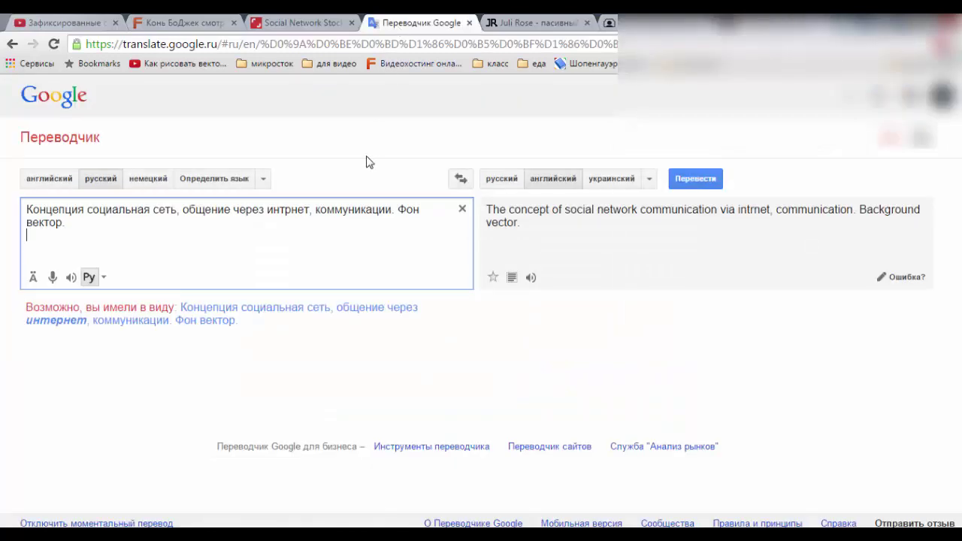
pyautogui.moveTo(554, 229); pyautogui.dragTo(471, 206)
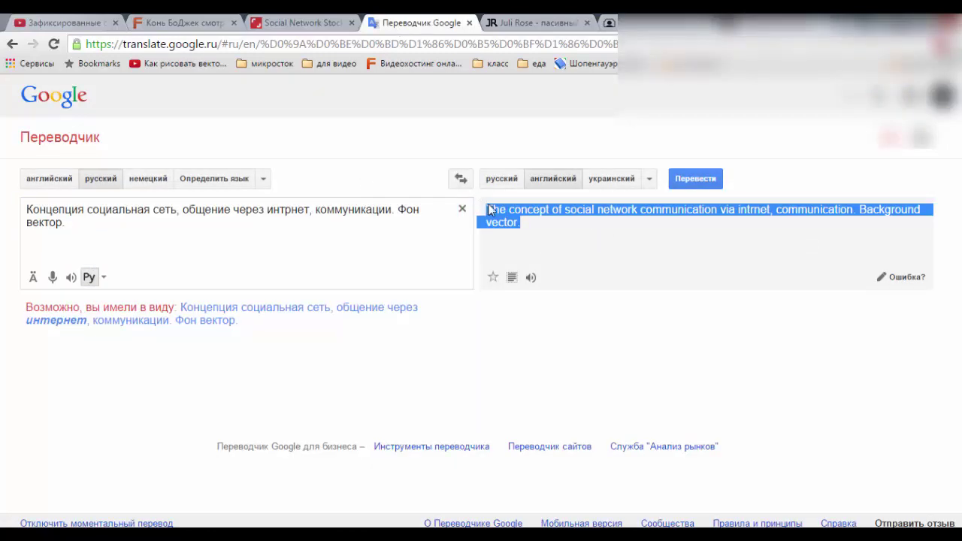
pyautogui.hotkey('ctrl', 'shift', 'Tab')
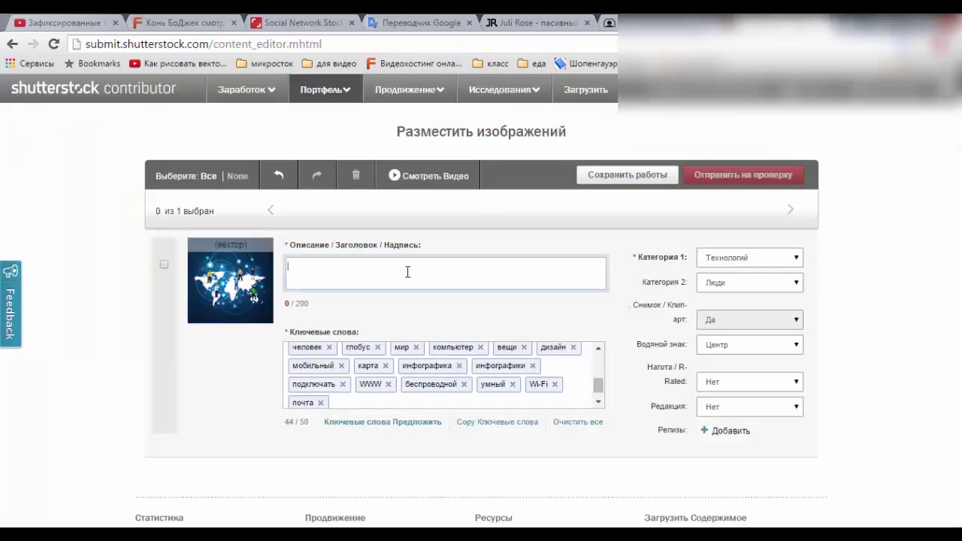
pyautogui.write('The concept of social network communication via intrnet, communication. Background vector.')
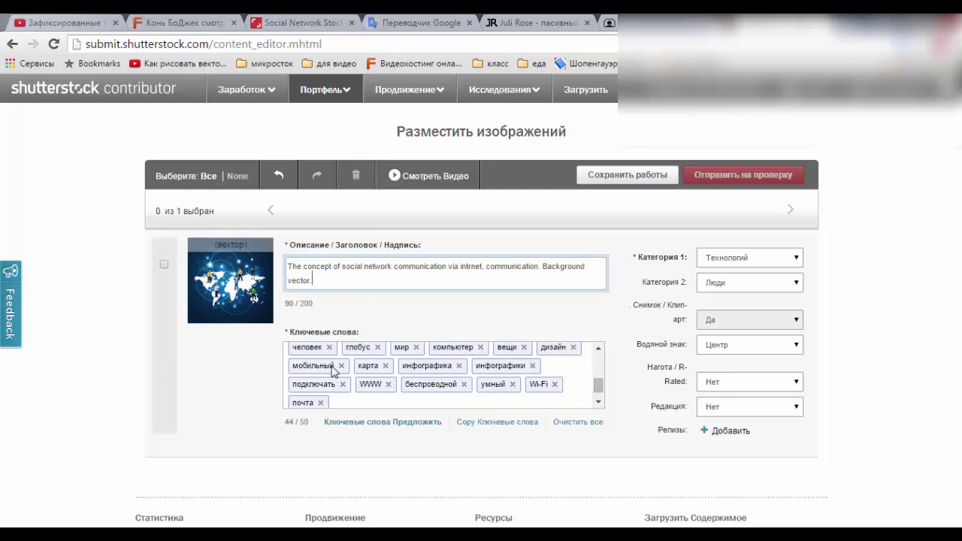
pyautogui.click(615, 365)
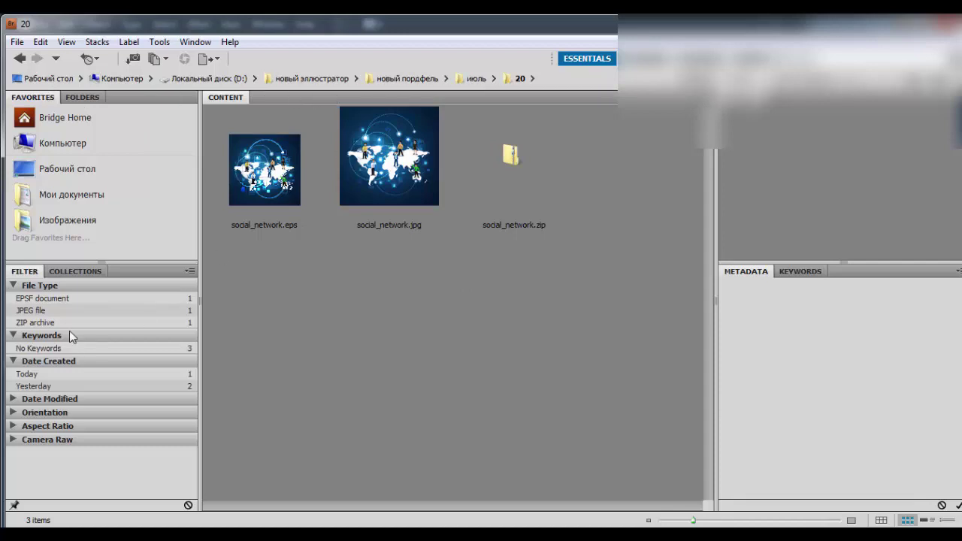
# Step: Expand the Date Modified and Orientation filters and marquee-select social_network.eps and .jpg
pyautogui.click(13, 399)
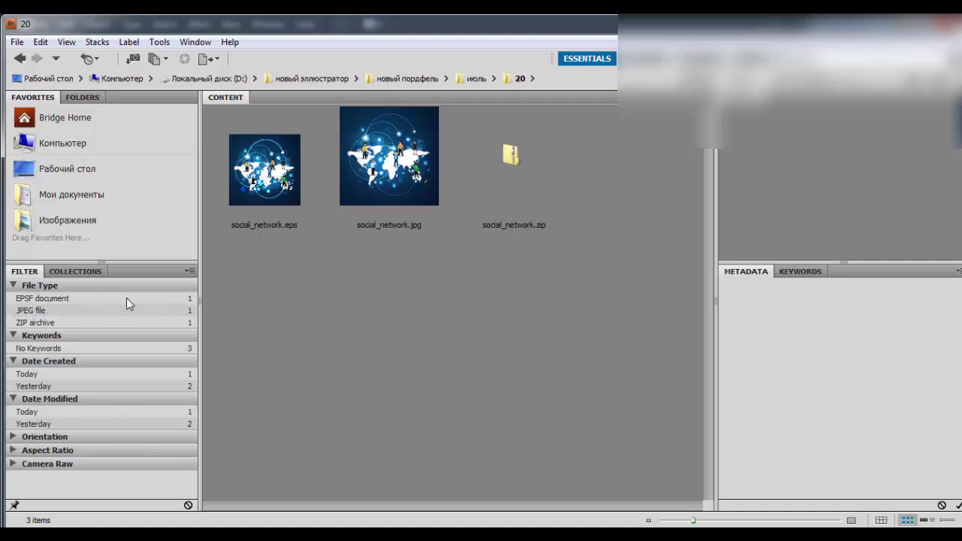
pyautogui.click(12, 438)
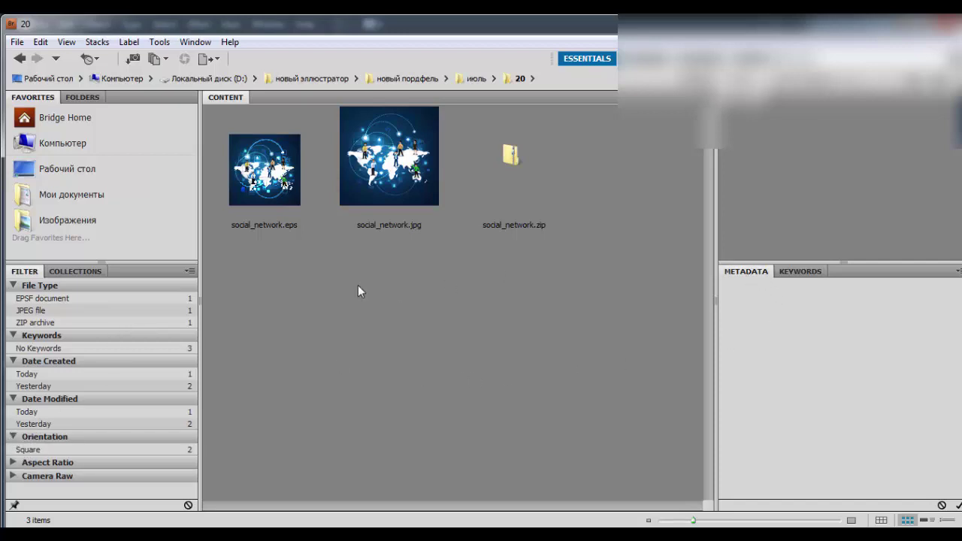
pyautogui.moveTo(254, 280); pyautogui.dragTo(329, 207)
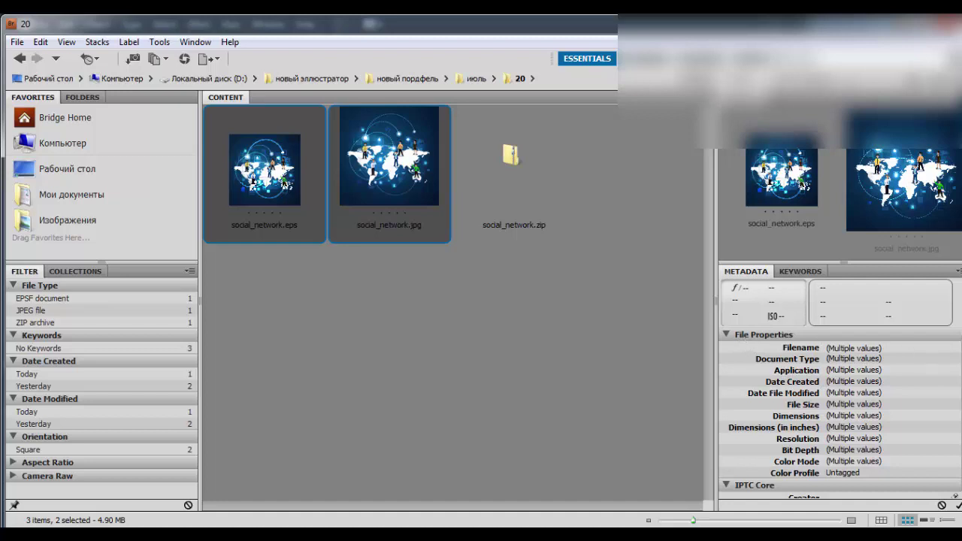
# Step: Scroll the Metadata panel through both files' shared IPTC Core fields, then return to Shutterstock
pyautogui.scroll(-3, 841, 414)
pyautogui.scroll(-1, 841, 413)
pyautogui.scroll(-1, 840, 413)
pyautogui.scroll(-2, 840, 413)
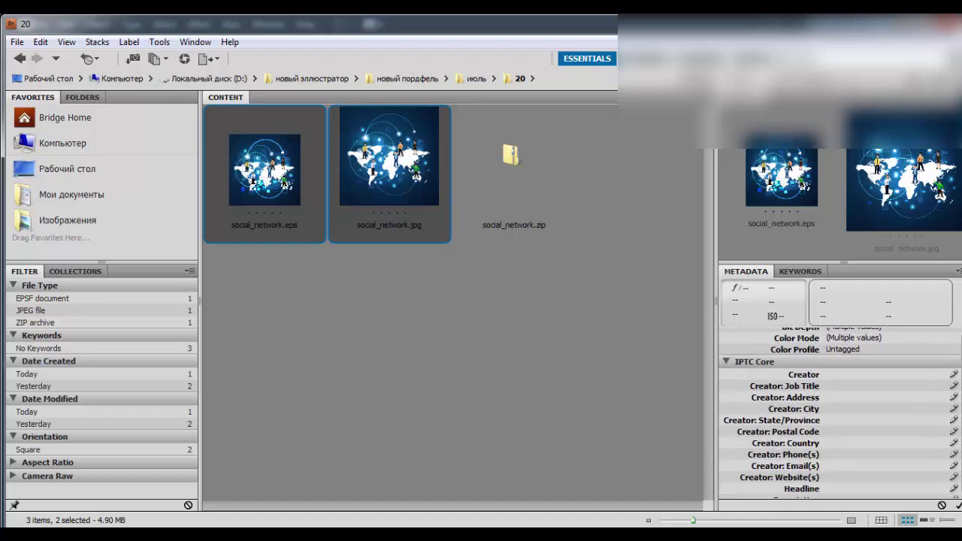
pyautogui.scroll(-1, 841, 414)
pyautogui.scroll(-1, 840, 413)
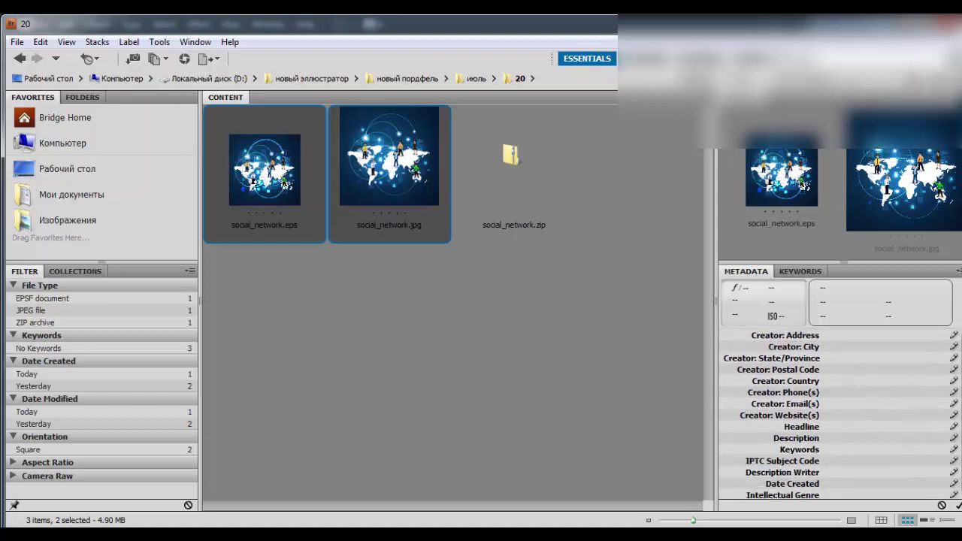
pyautogui.scroll(2, 840, 413)
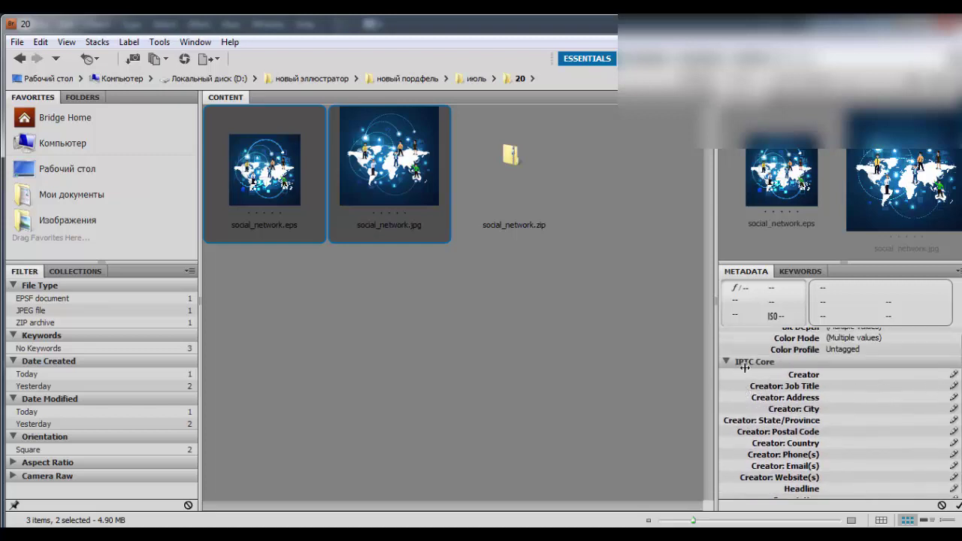
pyautogui.scroll(-2, 902, 402)
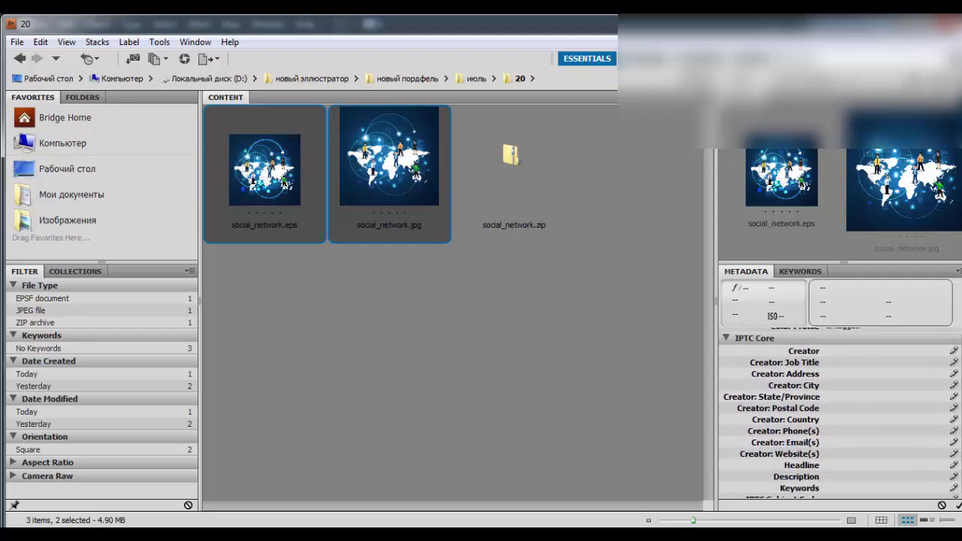
pyautogui.scroll(-2, 902, 402)
pyautogui.scroll(-1, 902, 402)
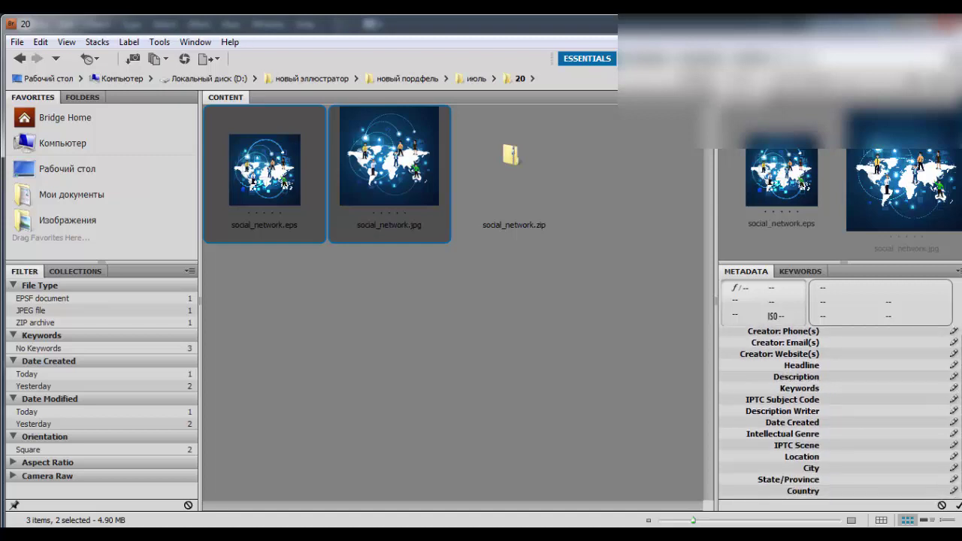
pyautogui.scroll(-3, 948, 406)
pyautogui.scroll(-1, 808, 427)
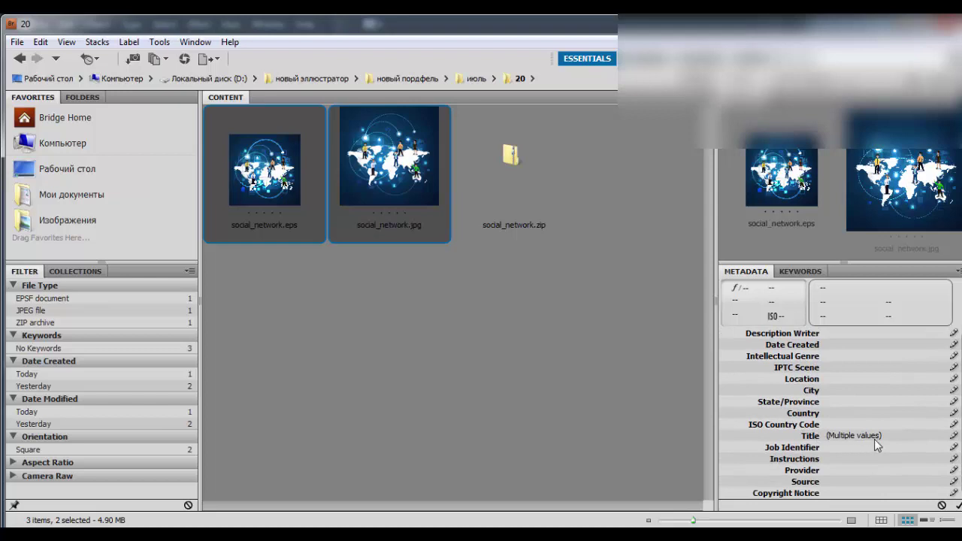
pyautogui.scroll(-2, 840, 415)
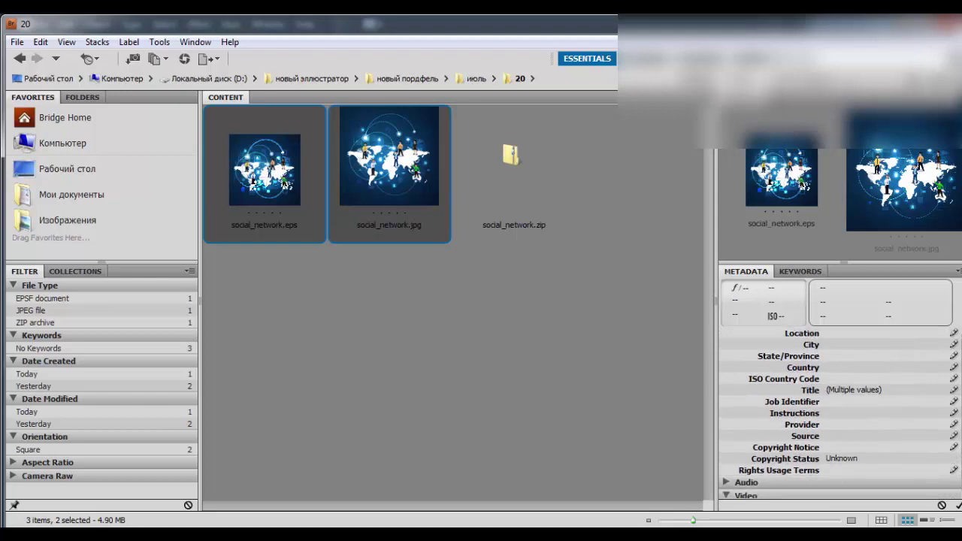
pyautogui.scroll(2, 840, 413)
pyautogui.scroll(4, 840, 413)
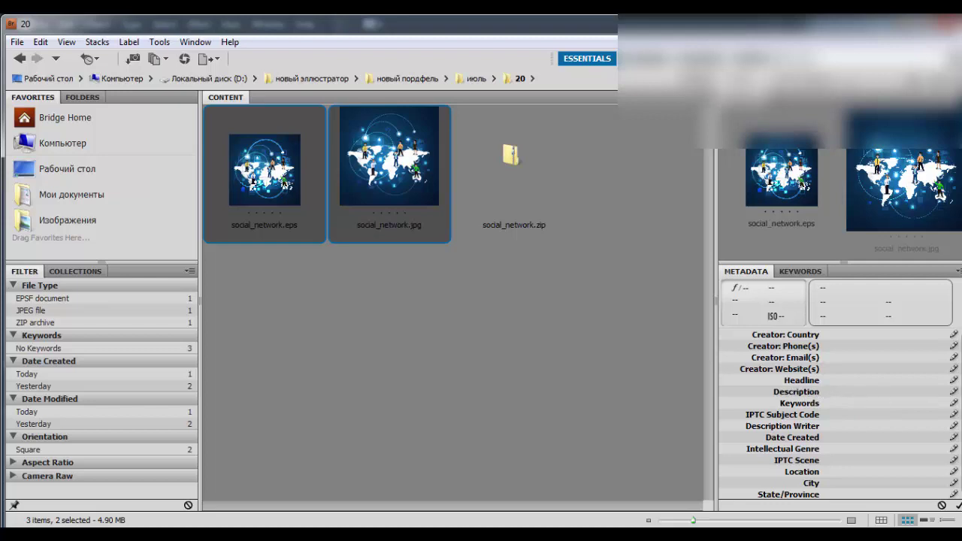
pyautogui.scroll(-5, 833, 424)
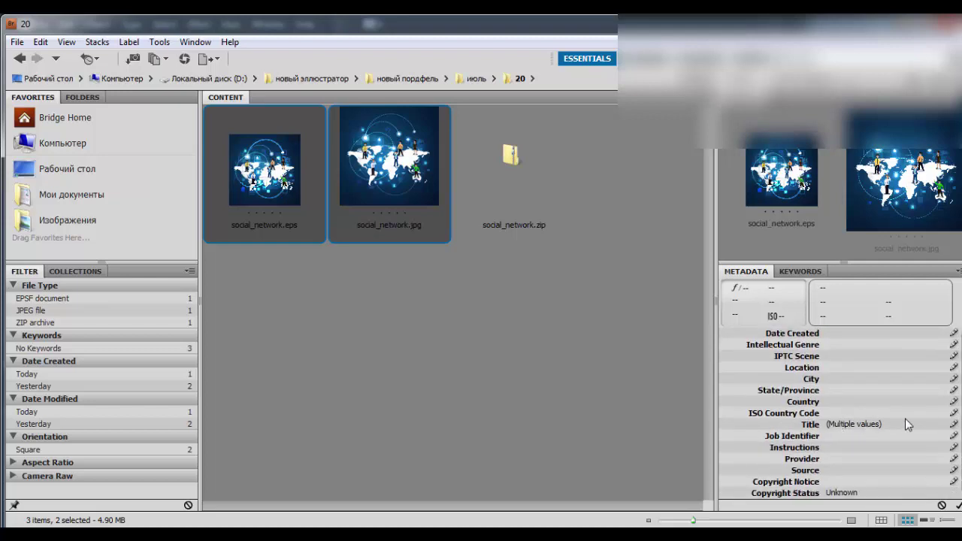
pyautogui.scroll(2, 841, 412)
pyautogui.scroll(2, 840, 412)
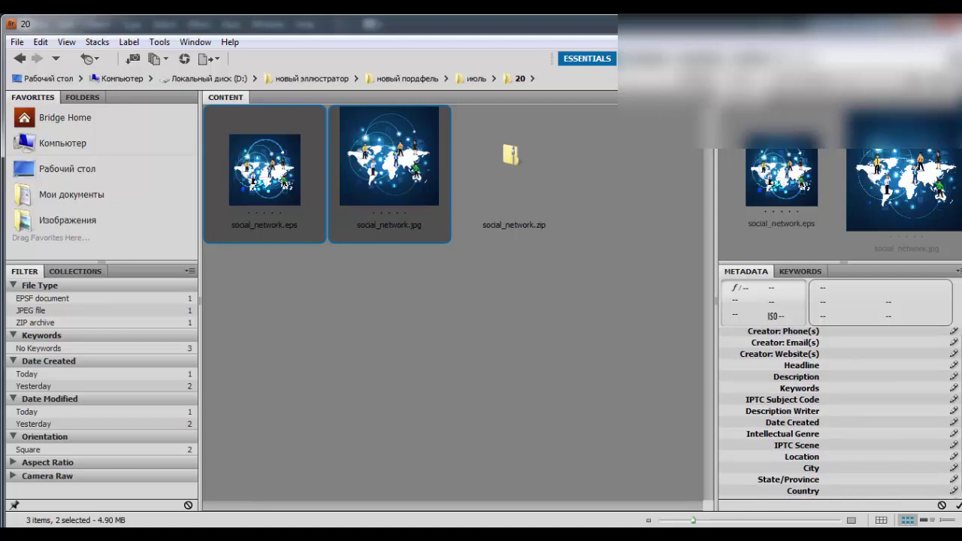
pyautogui.hotkey('alt', 'Tab')
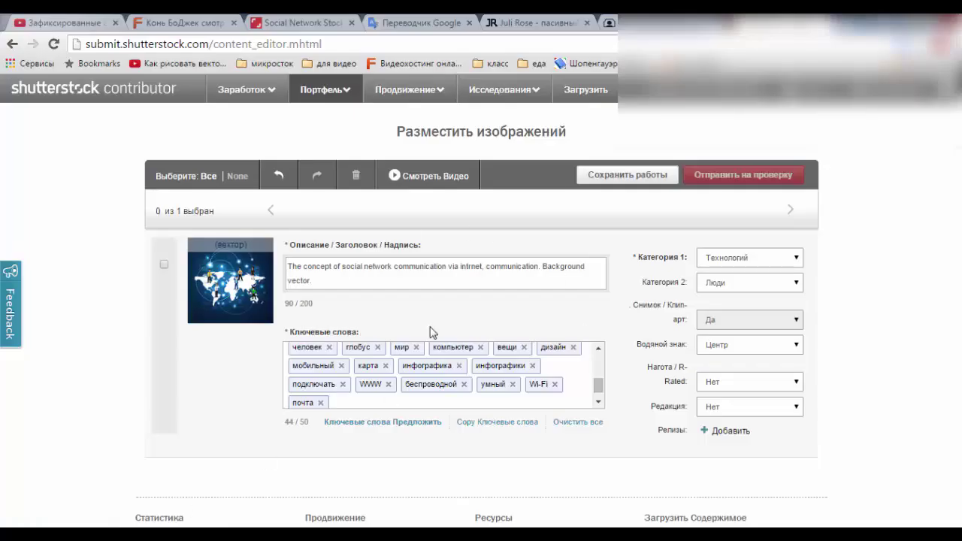
# Step: Copy the Shutterstock image description into Bridge's Description field for both social_network files
pyautogui.moveTo(333, 280); pyautogui.dragTo(269, 264)
pyautogui.hotkey('ctrl', 'c')
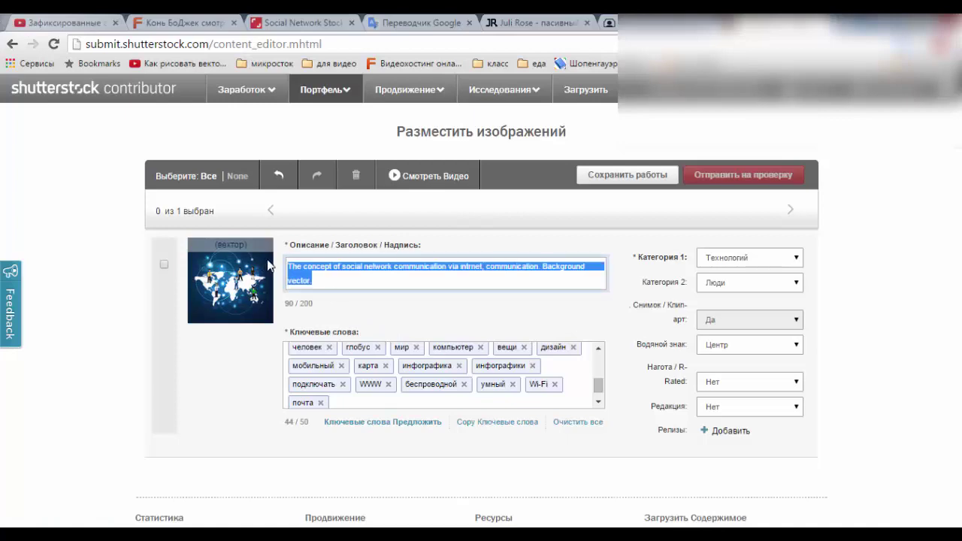
pyautogui.hotkey('alt', 'Tab')
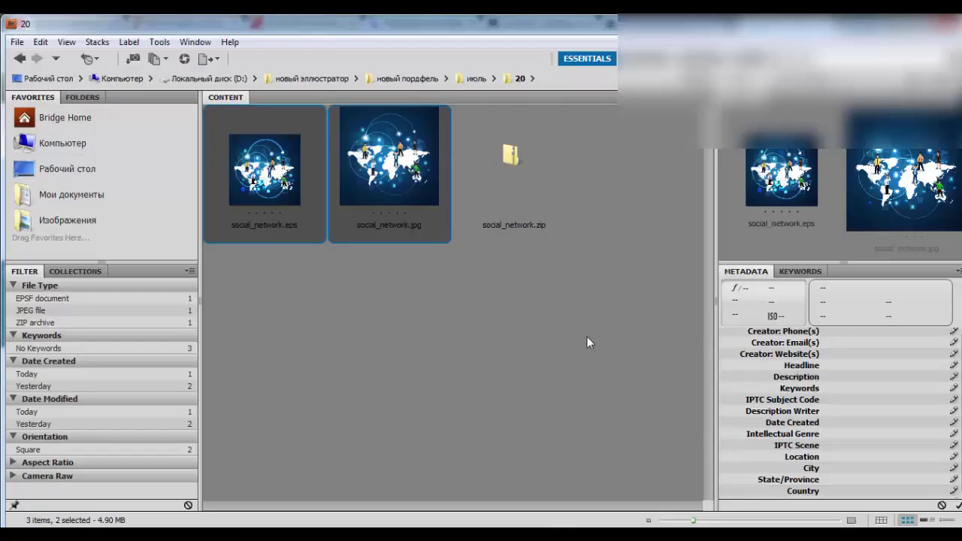
pyautogui.click(831, 377)
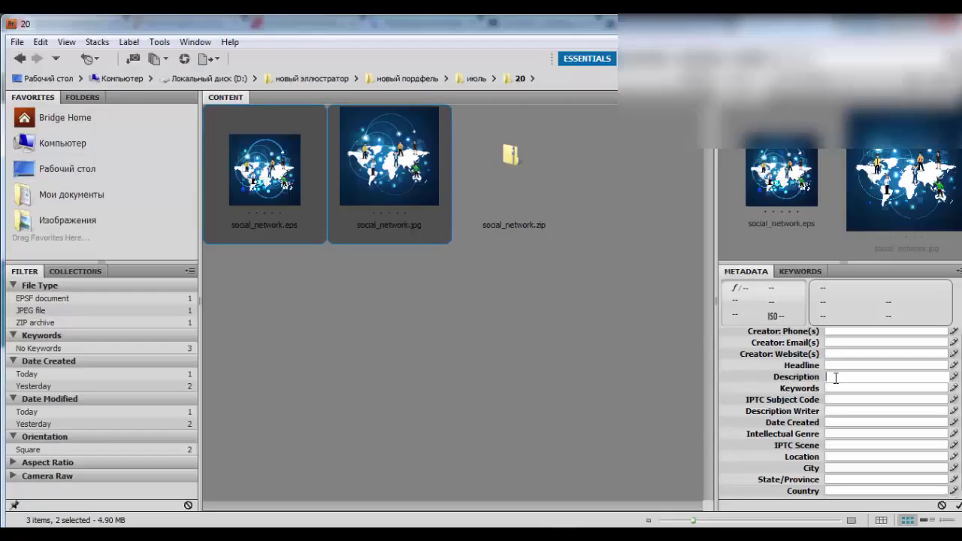
pyautogui.hotkey('ctrl', 'v')
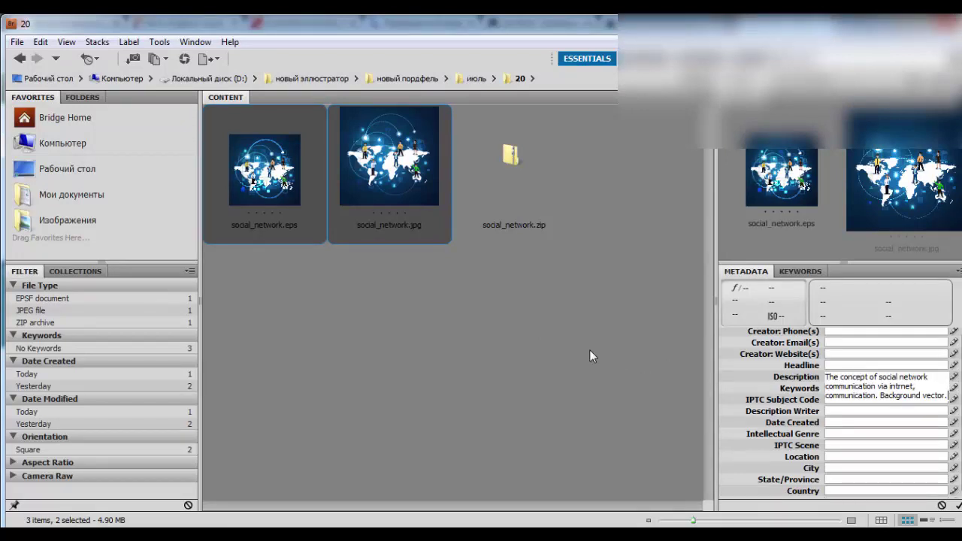
pyautogui.click(589, 350)
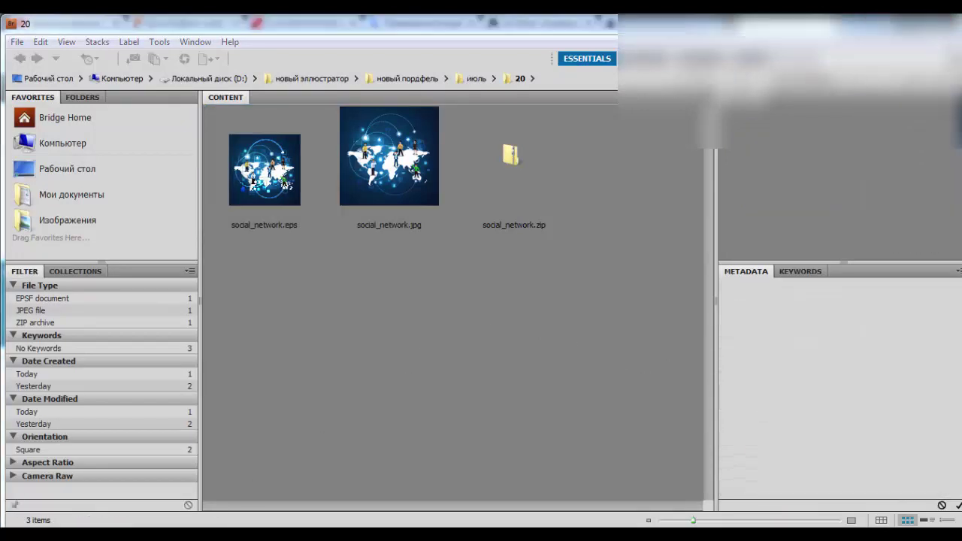
# Step: Copy the Shutterstock keyword list into the Keywords field of the reselected EPS and JPG
pyautogui.hotkey('alt', 'Tab')
pyautogui.click(501, 422)
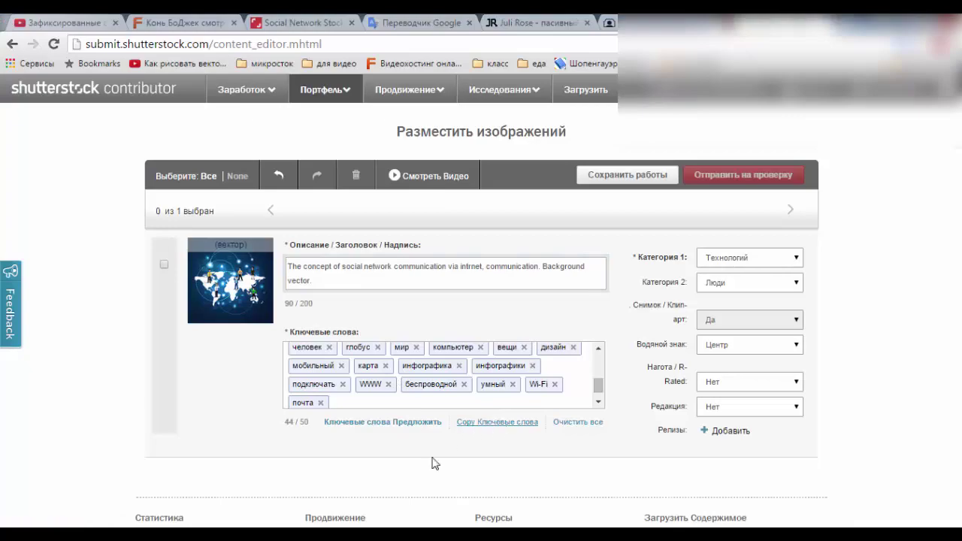
pyautogui.hotkey('alt', 'Tab')
pyautogui.moveTo(271, 281); pyautogui.dragTo(403, 173)
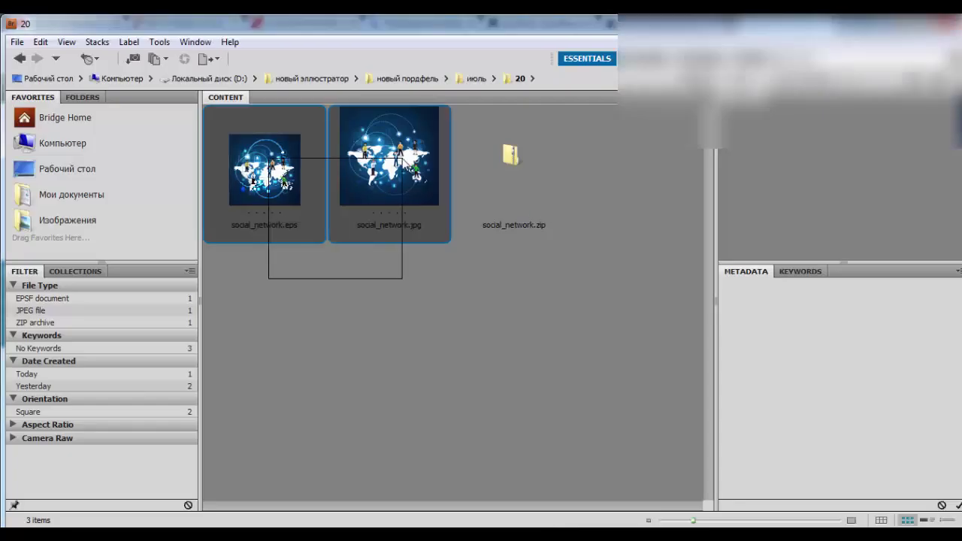
pyautogui.click(837, 415)
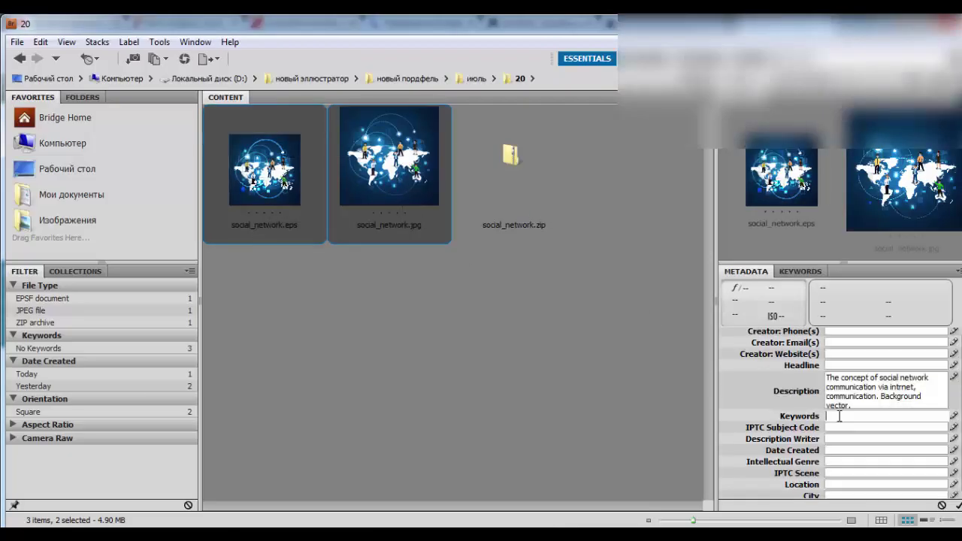
pyautogui.write('social, network, media, people, networking, technology, background, vector, illustration, concept, group, business, icon, symbol, connection, community, communication, person, web, teamwork, internet, global, abstract, information, icons, chat, blue, team, man, globe, world, computer, things, design, mobile, map, infographics, infographic, connect, www, wireless, smart, wifi, mail')
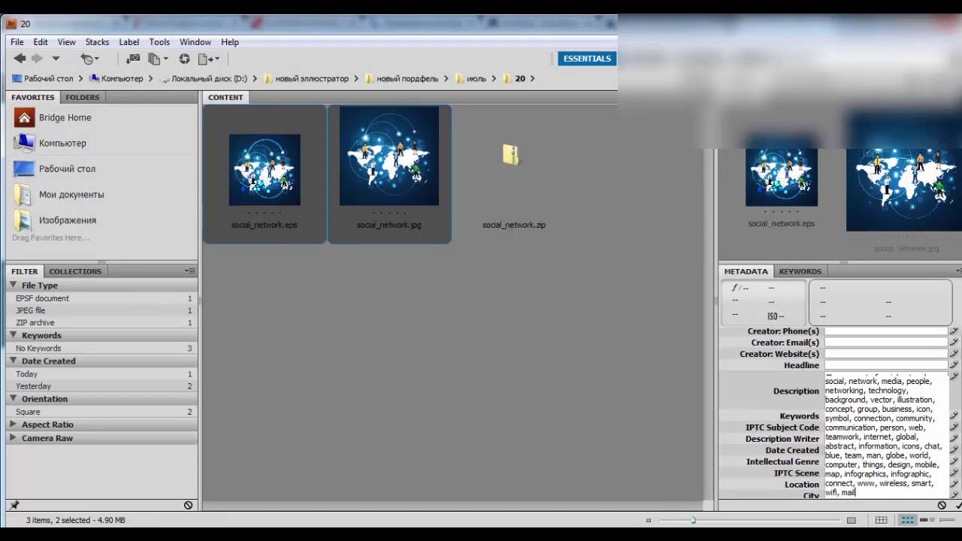
pyautogui.scroll(-3, 874, 420)
pyautogui.scroll(-3, 875, 421)
# Step: Select the Title field's placeholder value, then bring Google Translate to the front
pyautogui.click(875, 433)
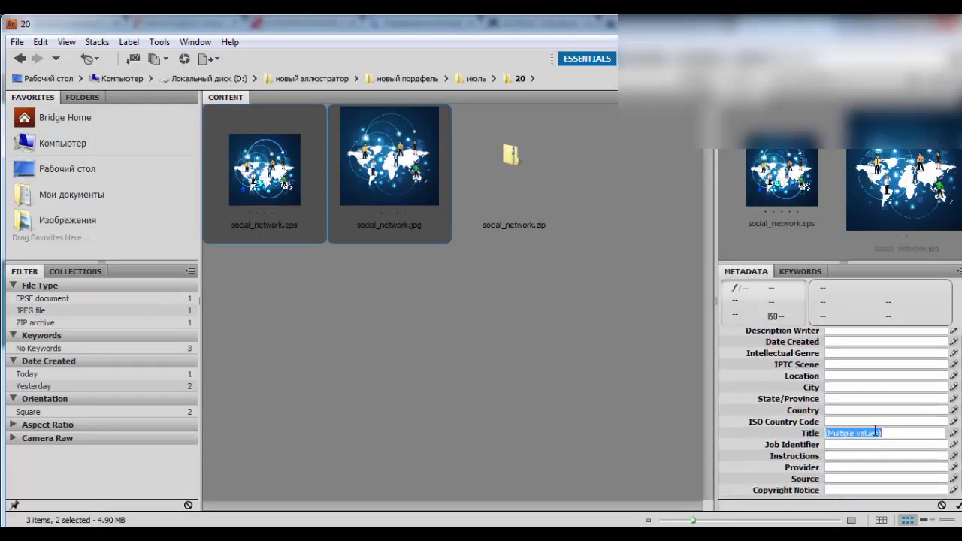
pyautogui.hotkey('alt', 'Tab')
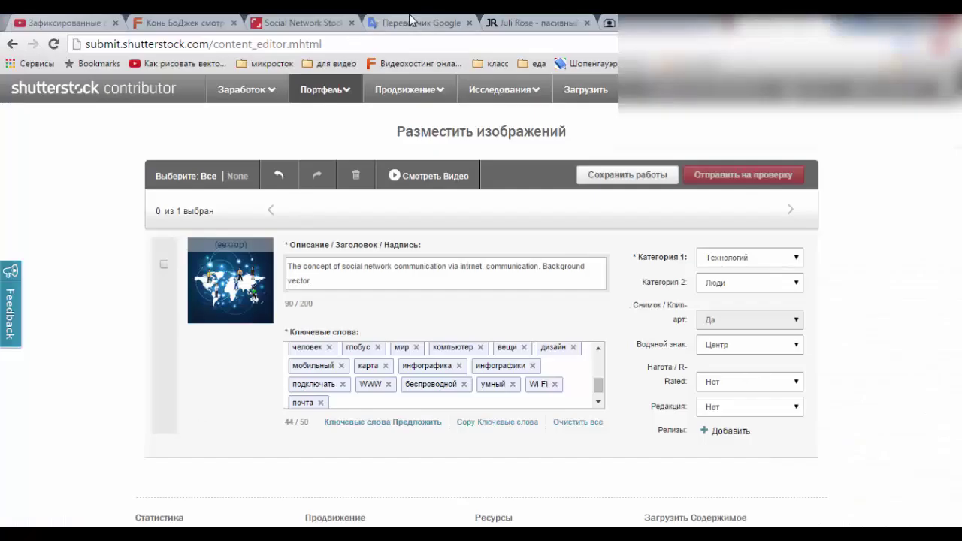
pyautogui.click(414, 23)
pyautogui.click(344, 256)
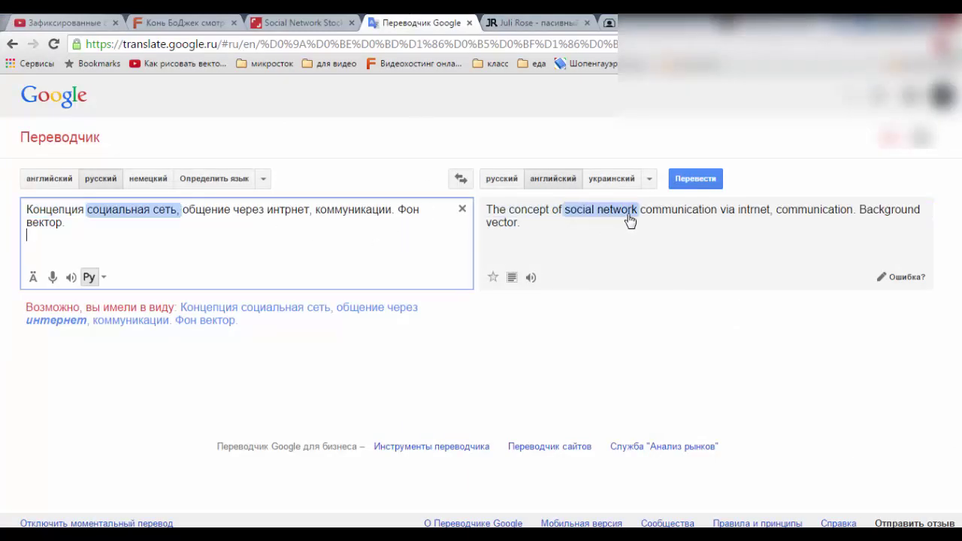
pyautogui.moveTo(485, 210); pyautogui.dragTo(639, 214)
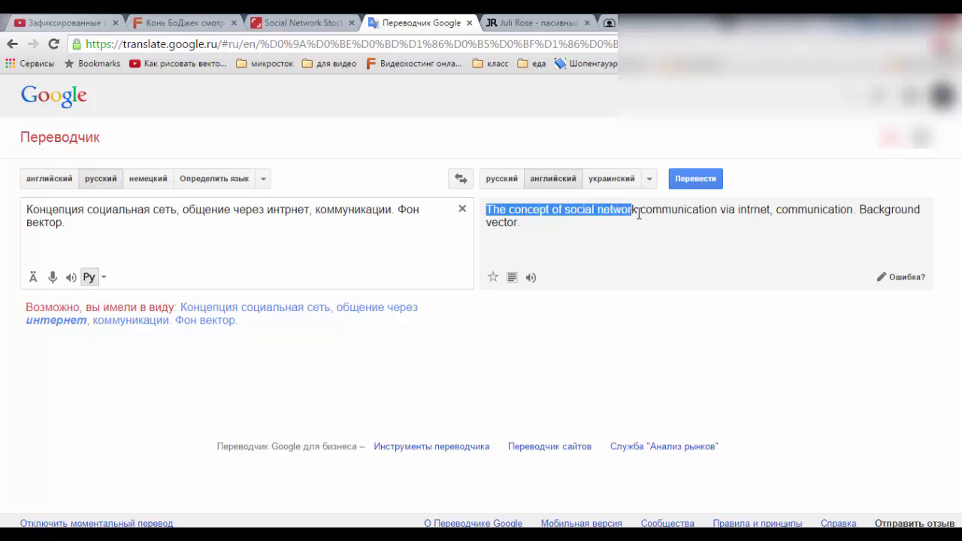
pyautogui.click(394, 523)
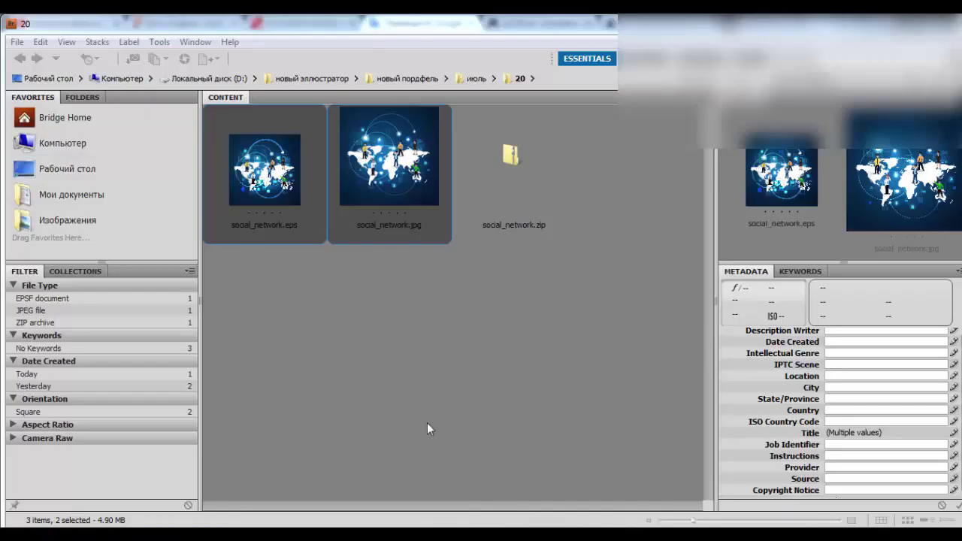
pyautogui.click(857, 433)
pyautogui.write('The concept of social network')
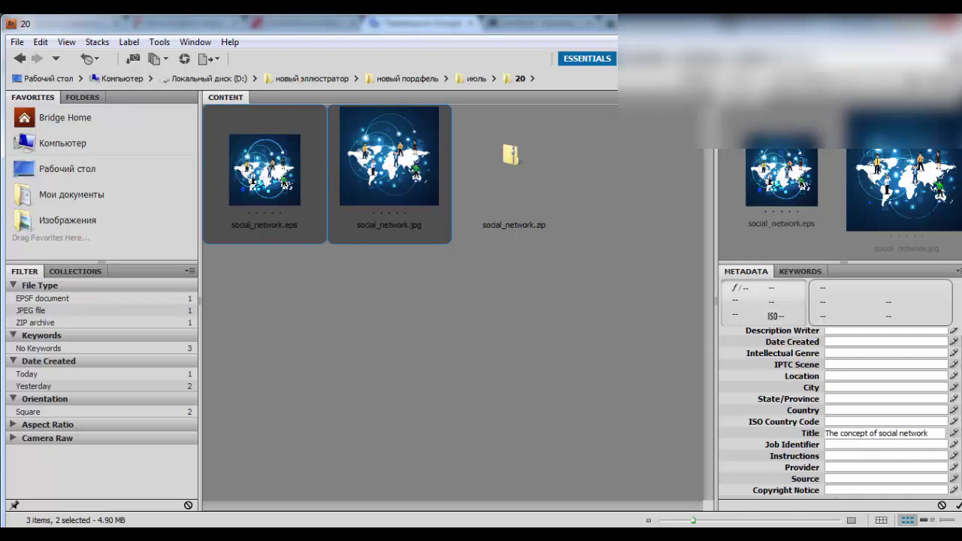
pyautogui.scroll(2, 887, 406)
pyautogui.scroll(1, 887, 406)
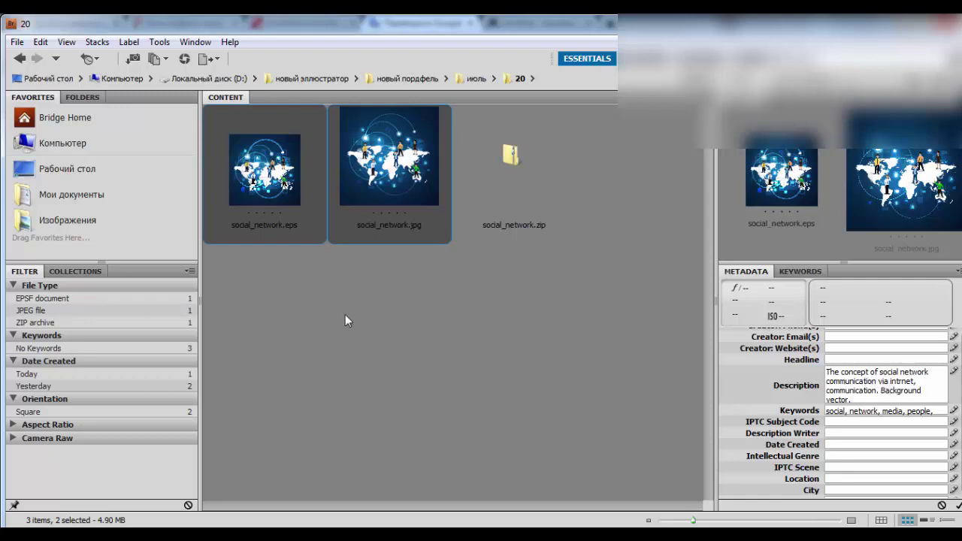
pyautogui.scroll(-4, 841, 412)
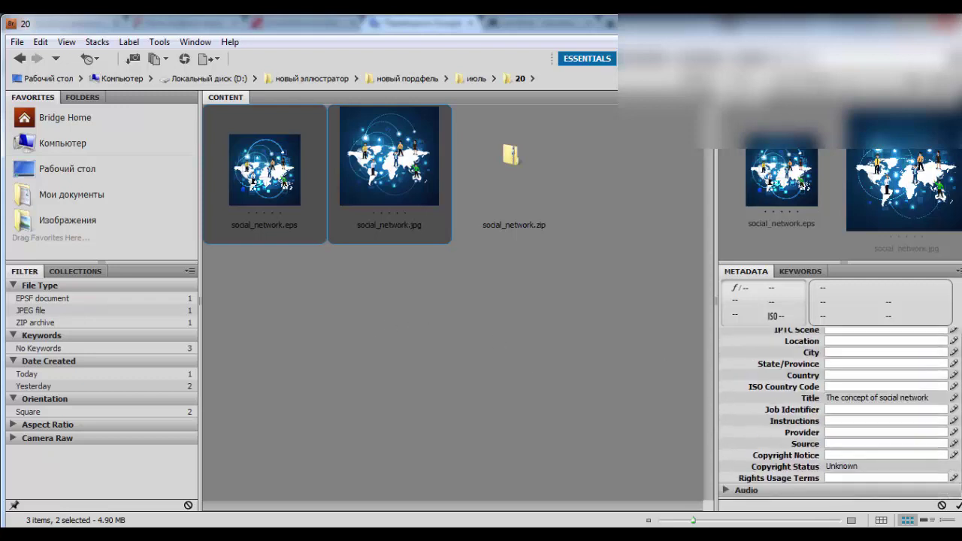
pyautogui.scroll(3, 844, 375)
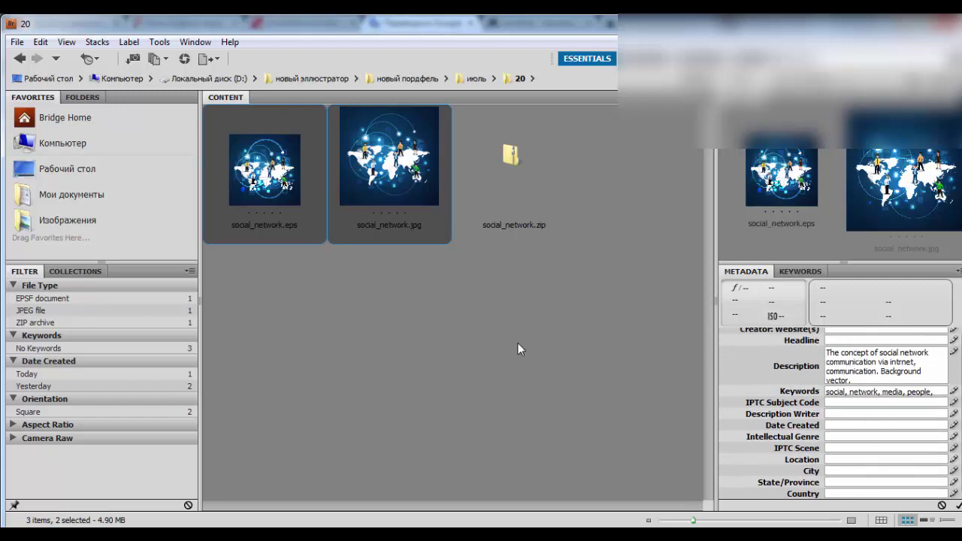
pyautogui.click(460, 339)
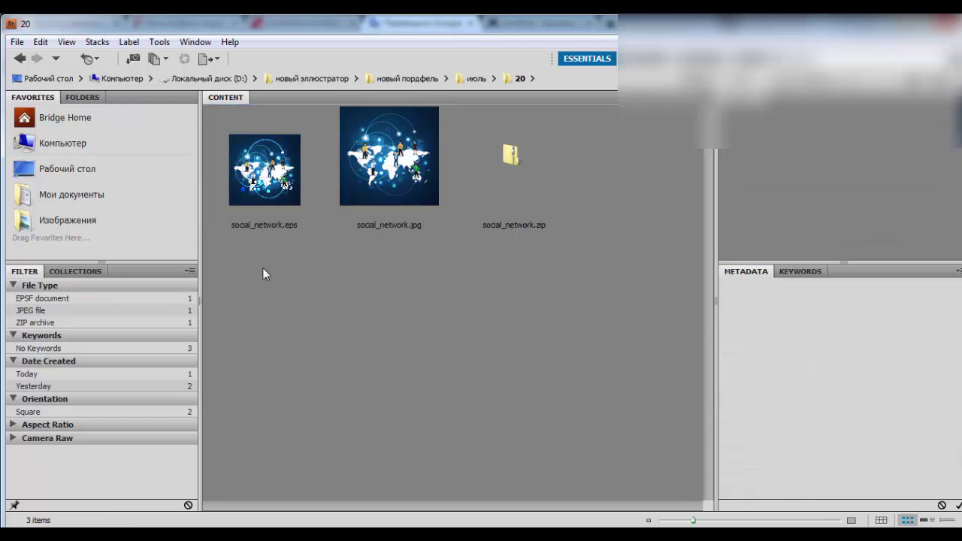
pyautogui.moveTo(263, 268); pyautogui.dragTo(393, 204)
pyautogui.click(386, 308)
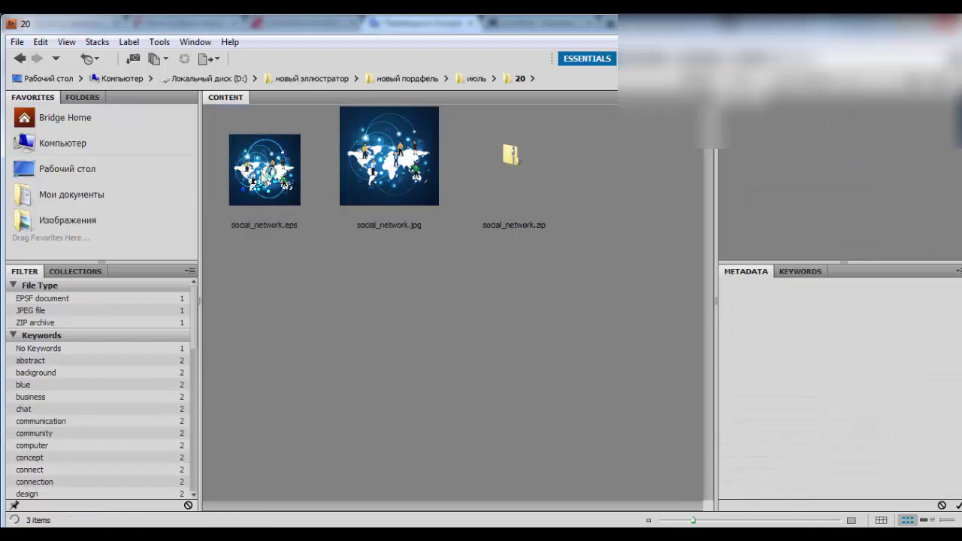
pyautogui.click(263, 175)
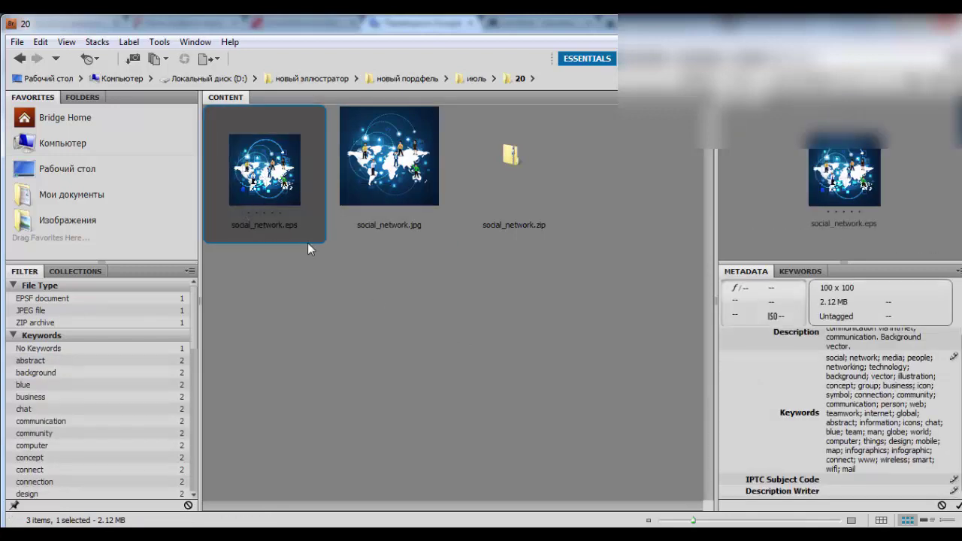
pyautogui.click(388, 168)
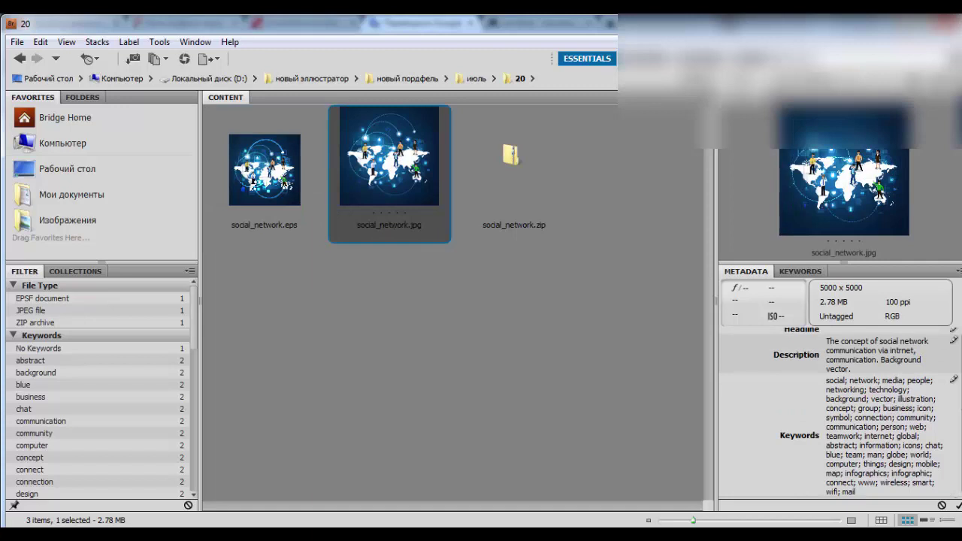
pyautogui.scroll(-2, 840, 414)
pyautogui.scroll(-3, 840, 414)
pyautogui.scroll(5, 841, 413)
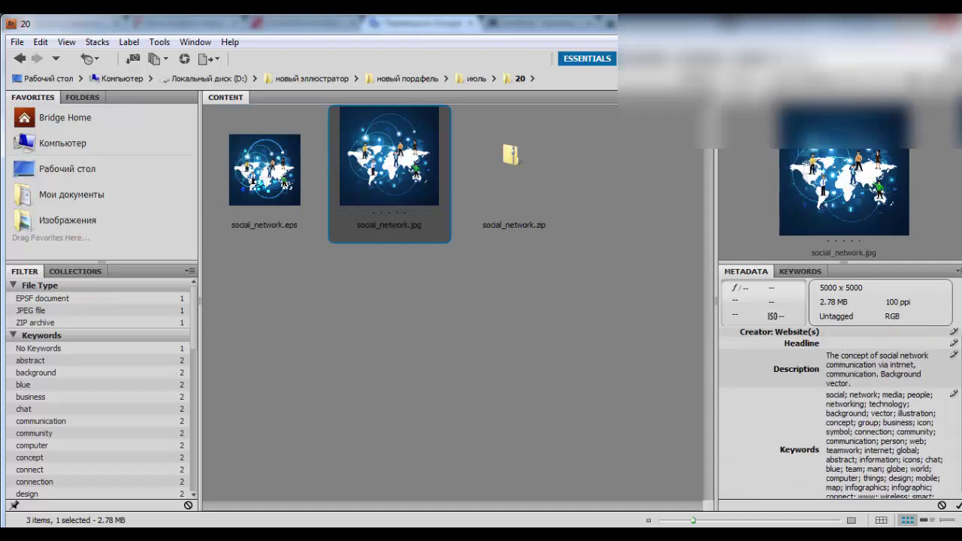
pyautogui.scroll(2, 840, 413)
pyautogui.scroll(-1, 840, 414)
pyautogui.scroll(-1, 841, 413)
pyautogui.click(586, 345)
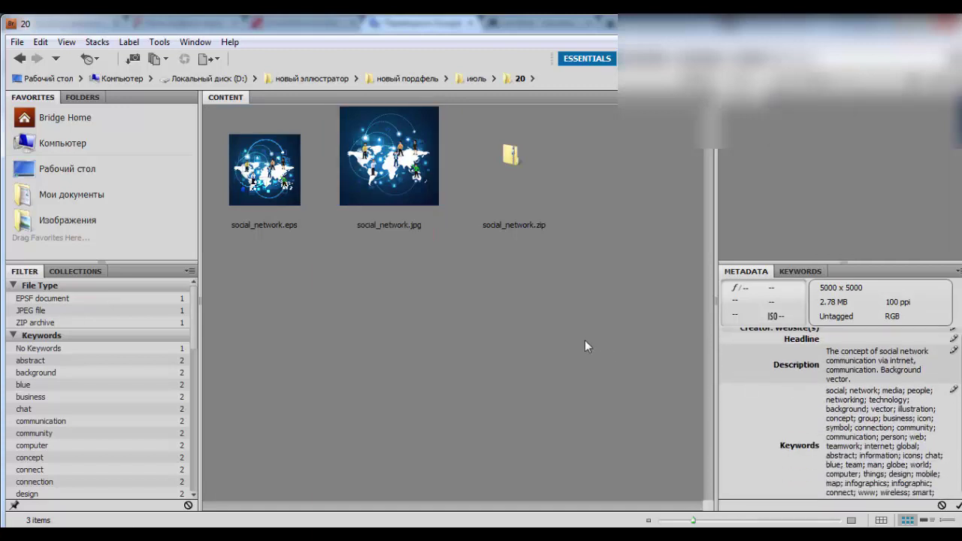
pyautogui.click(508, 157)
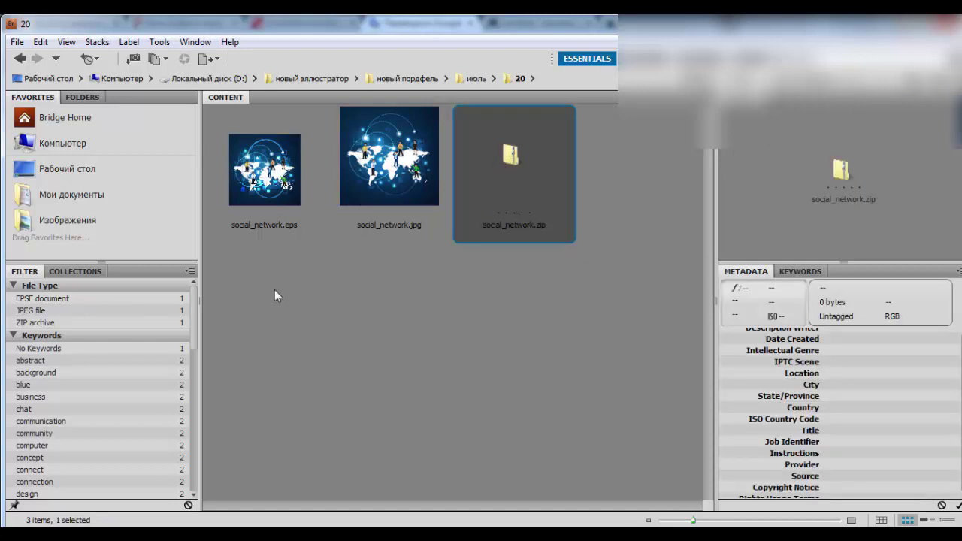
pyautogui.moveTo(265, 290); pyautogui.dragTo(394, 172)
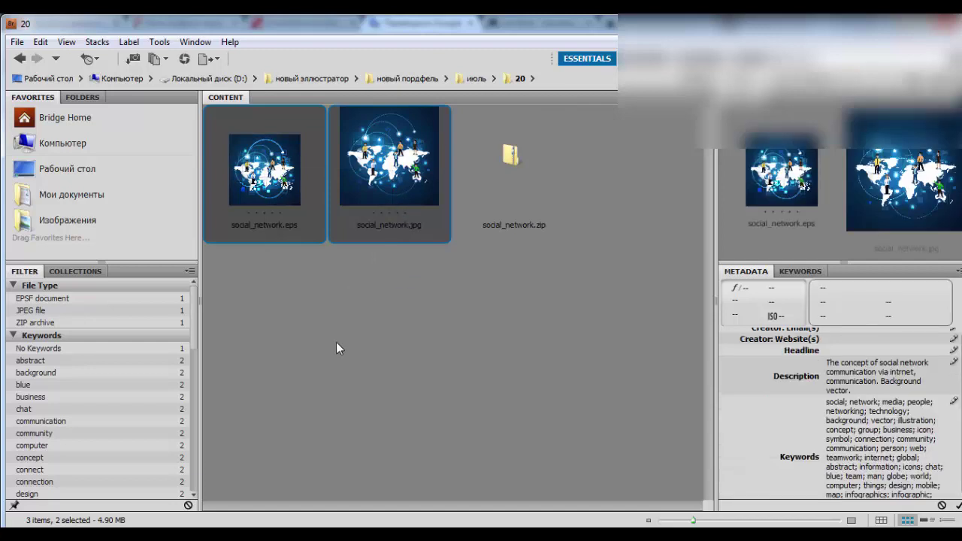
# Step: Reveal folder 20 in Explorer and delete the old social_network ZIP
pyautogui.hotkey('ctrl', 'alt', 'r')
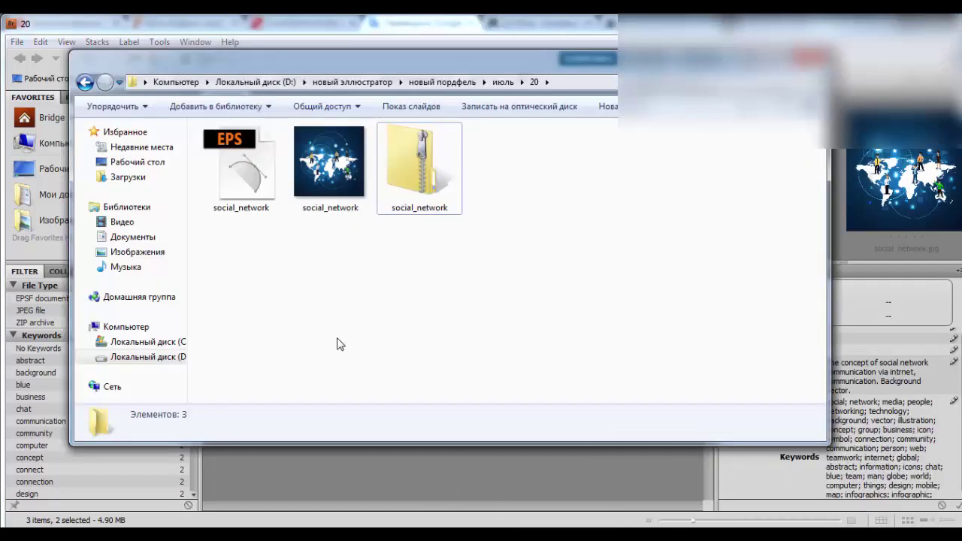
pyautogui.click(406, 188)
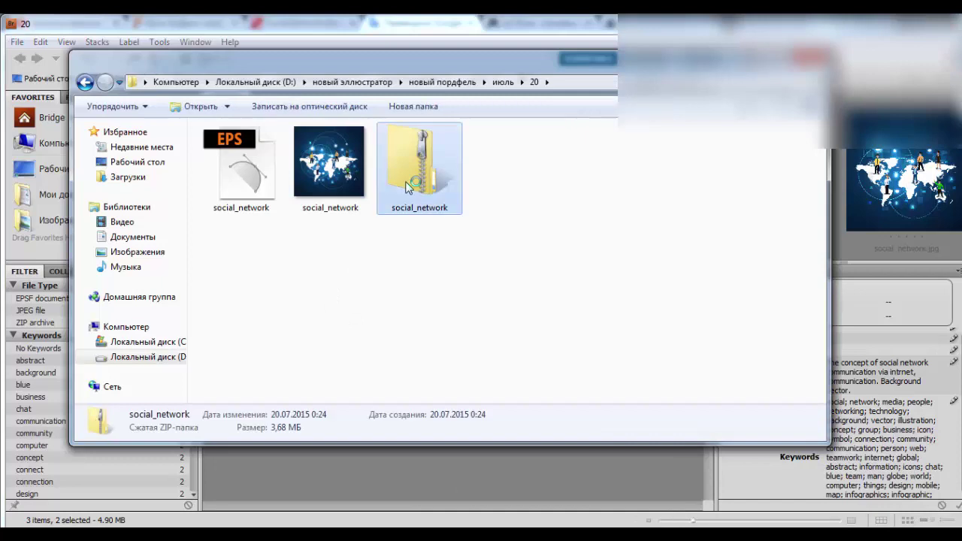
pyautogui.press('Delete')
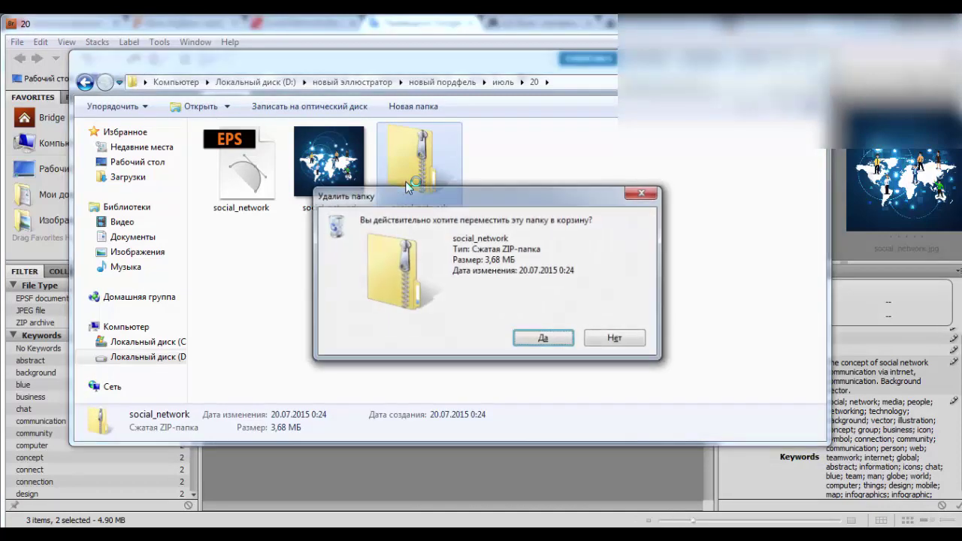
pyautogui.press('Return')
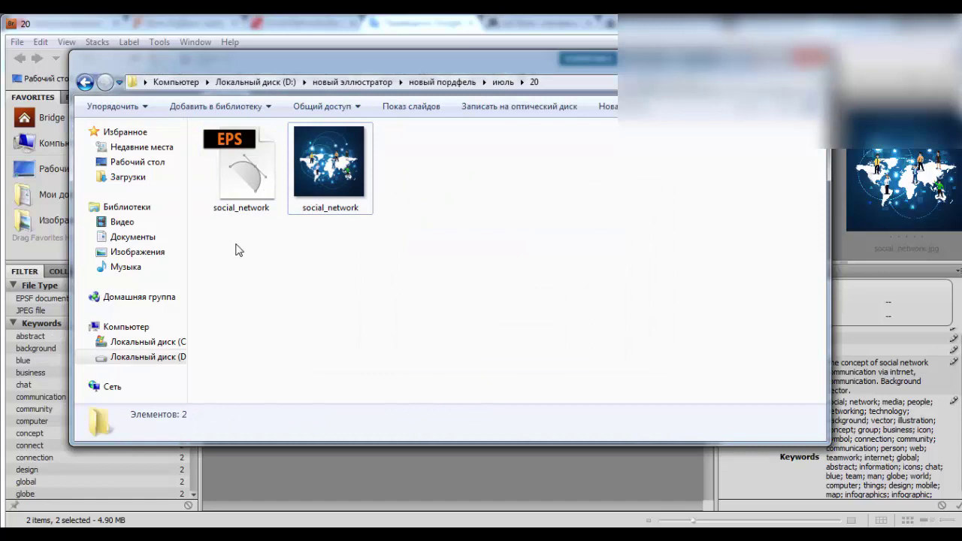
# Step: Compress social_network.eps and .jpg into a new default-named zip, then return to the browser
pyautogui.moveTo(236, 245); pyautogui.dragTo(334, 171)
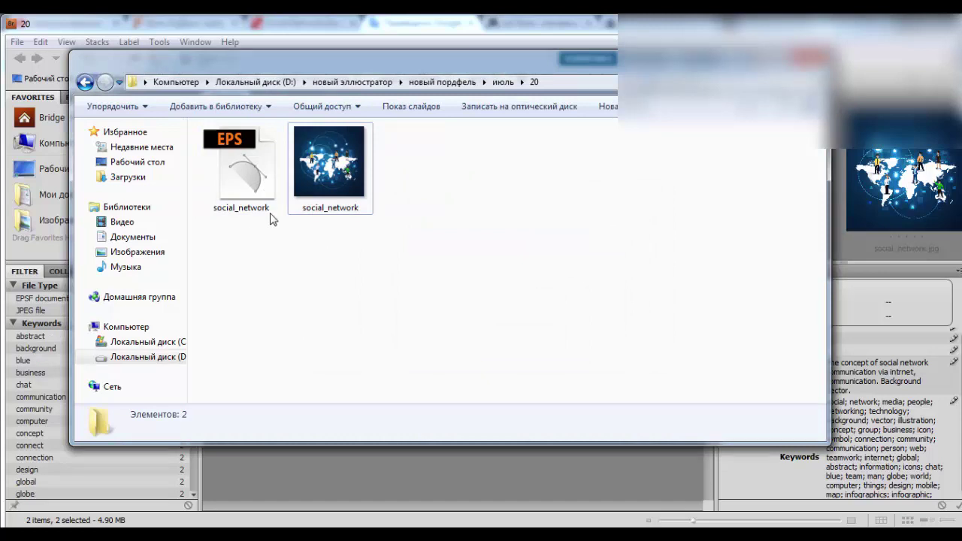
pyautogui.rightClick(335, 172)
pyautogui.moveTo(379, 311)
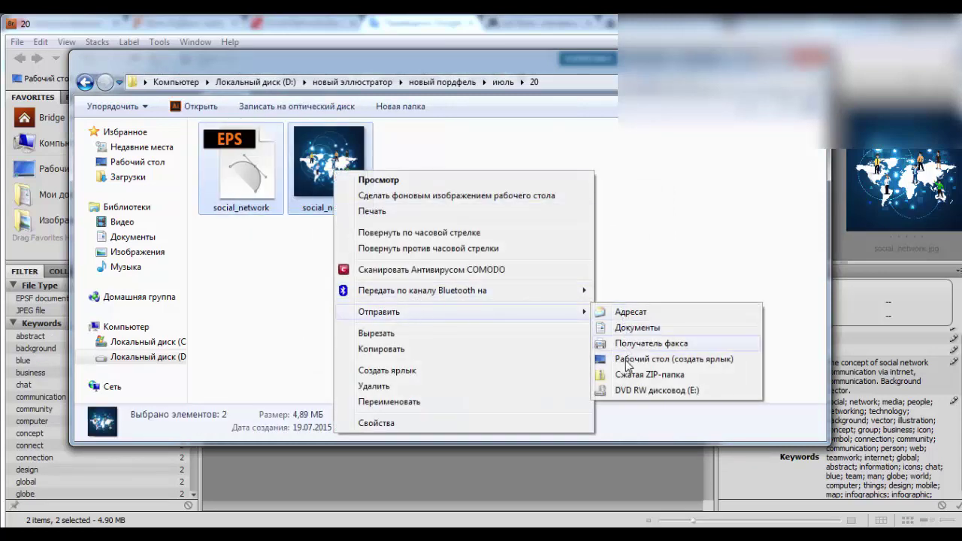
pyautogui.click(628, 374)
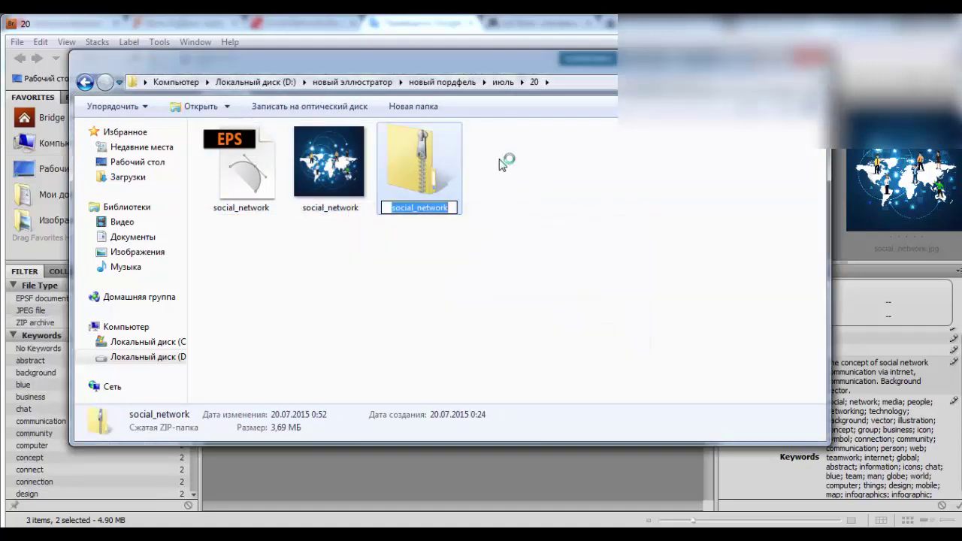
pyautogui.click(503, 164)
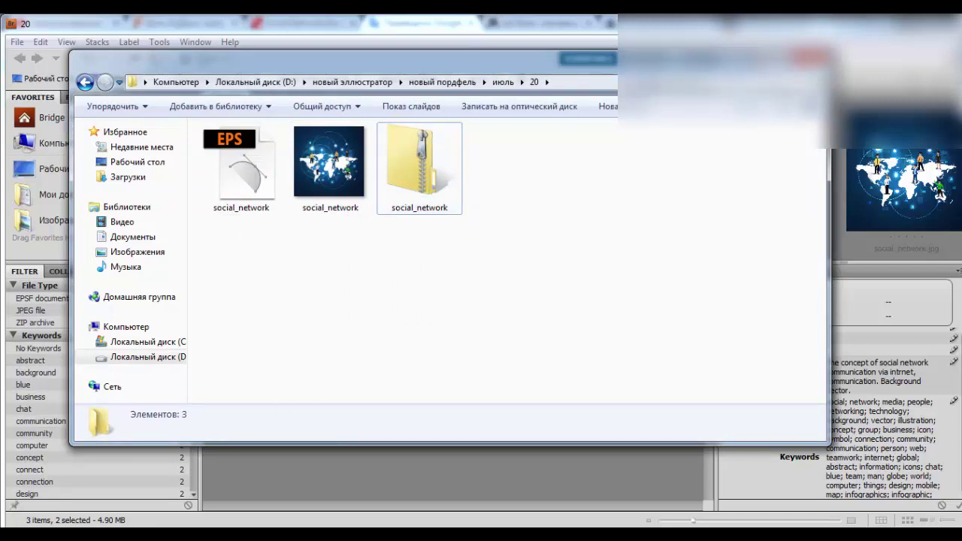
pyautogui.click(195, 526)
# Step: Submit the social network vector for review, continue past the spelling-error notice, and re-tick it
pyautogui.hotkey('ctrl', 'shift', 'Tab')
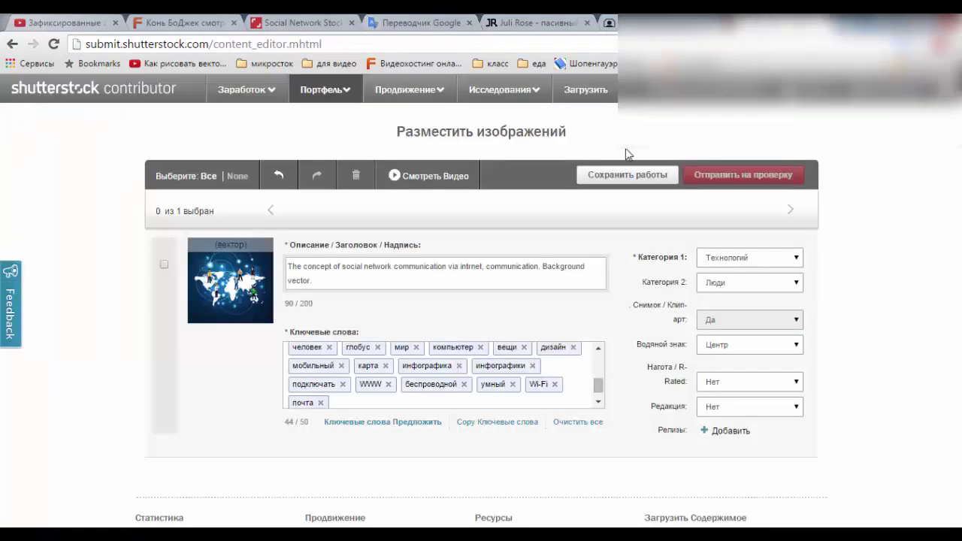
pyautogui.click(163, 282)
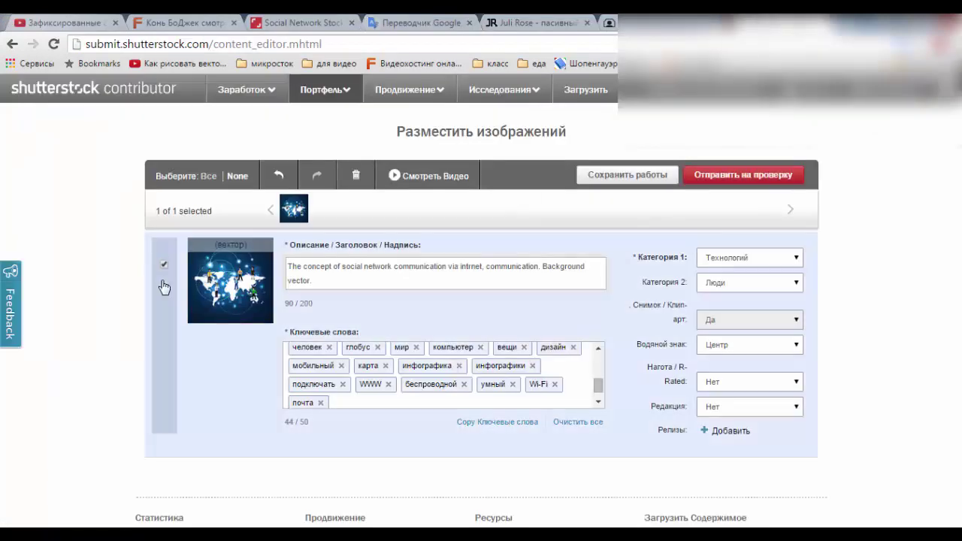
pyautogui.tripleClick(739, 178)
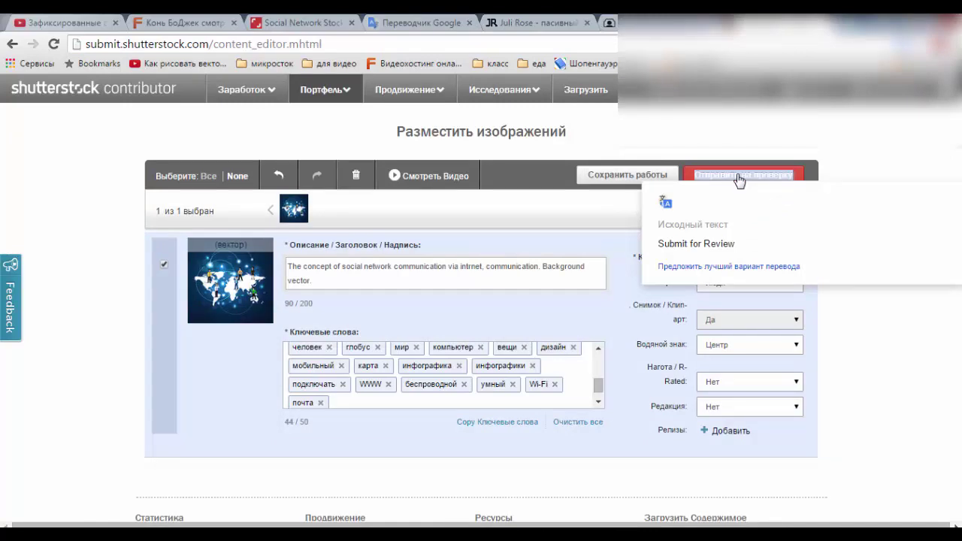
pyautogui.click(739, 178)
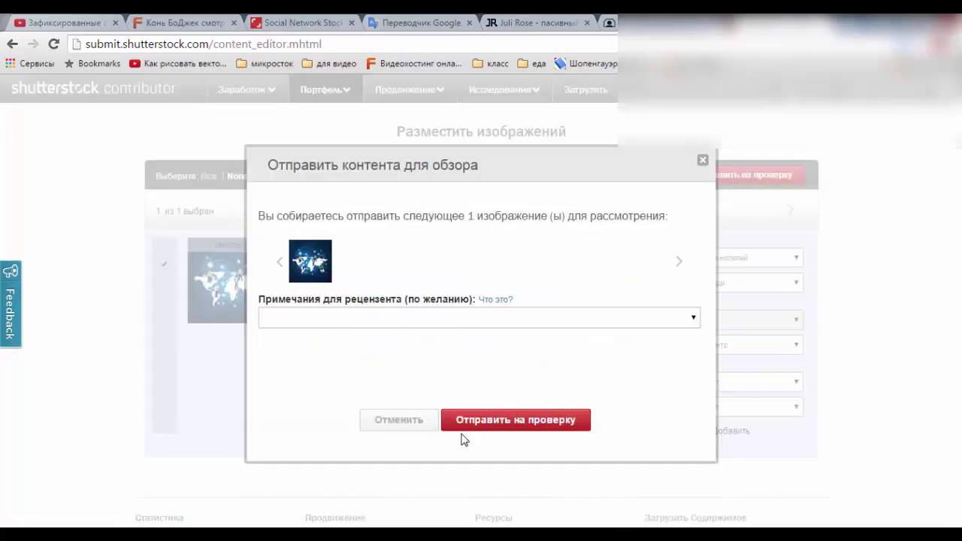
pyautogui.click(554, 422)
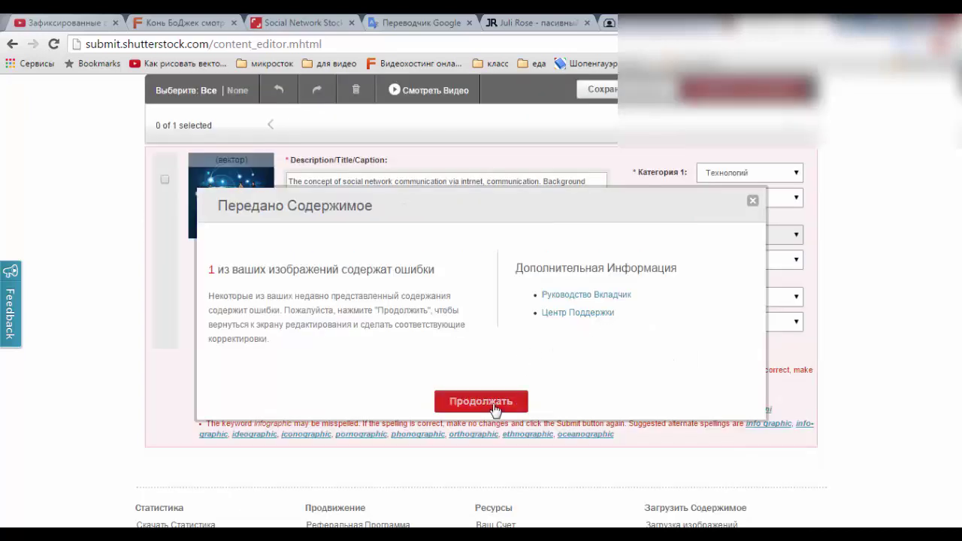
pyautogui.click(490, 405)
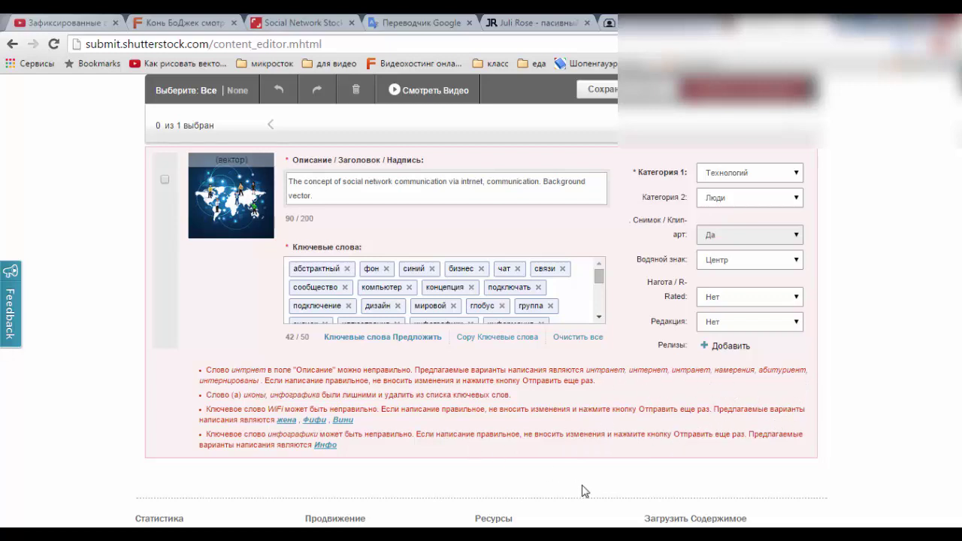
pyautogui.click(165, 181)
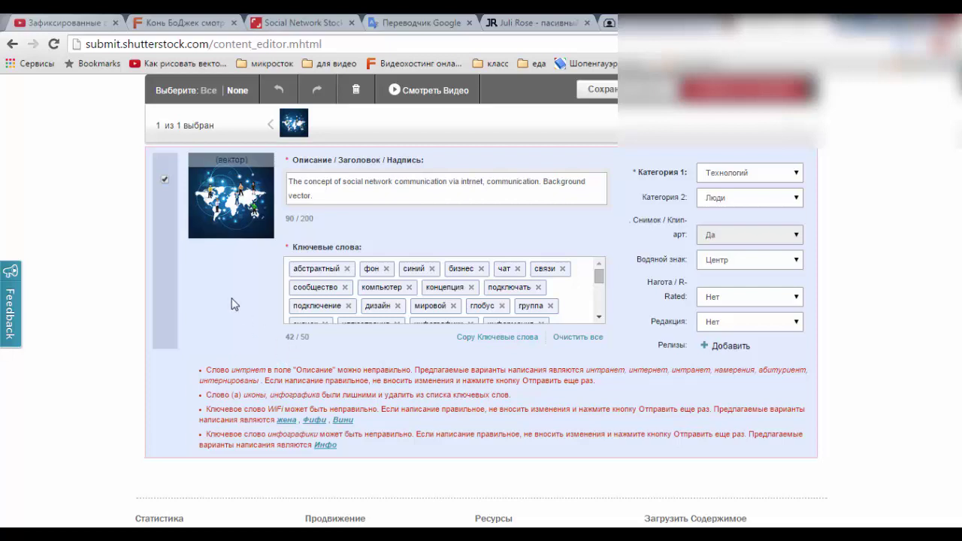
# Step: Confirm Submit for Review, dismiss the Content Submitted notice, and switch to folder 20
pyautogui.click(744, 90)
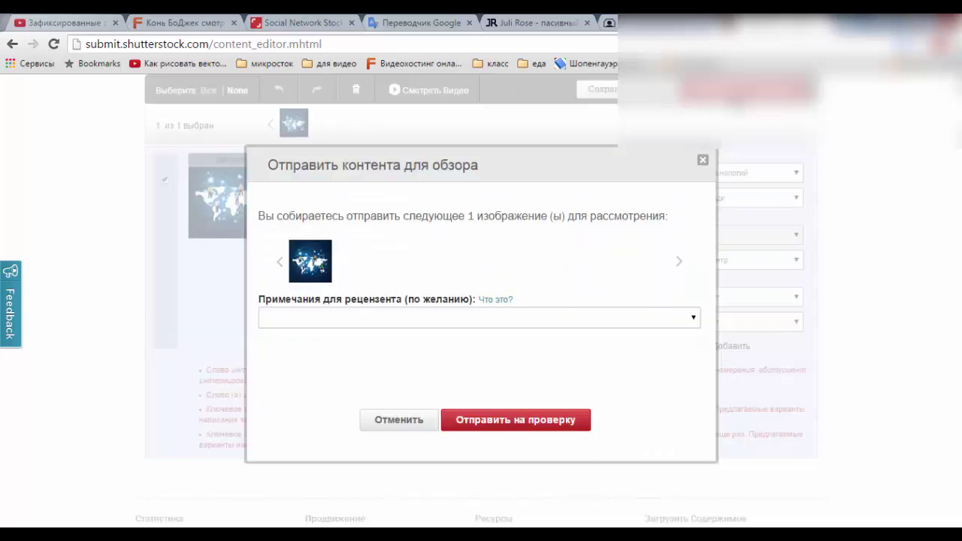
pyautogui.click(554, 423)
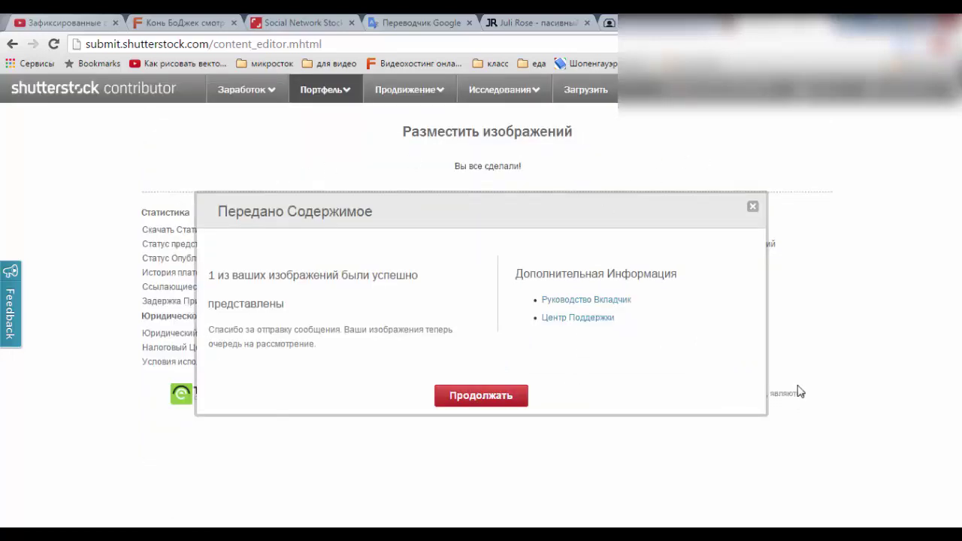
pyautogui.click(505, 400)
pyautogui.tripleClick(509, 395)
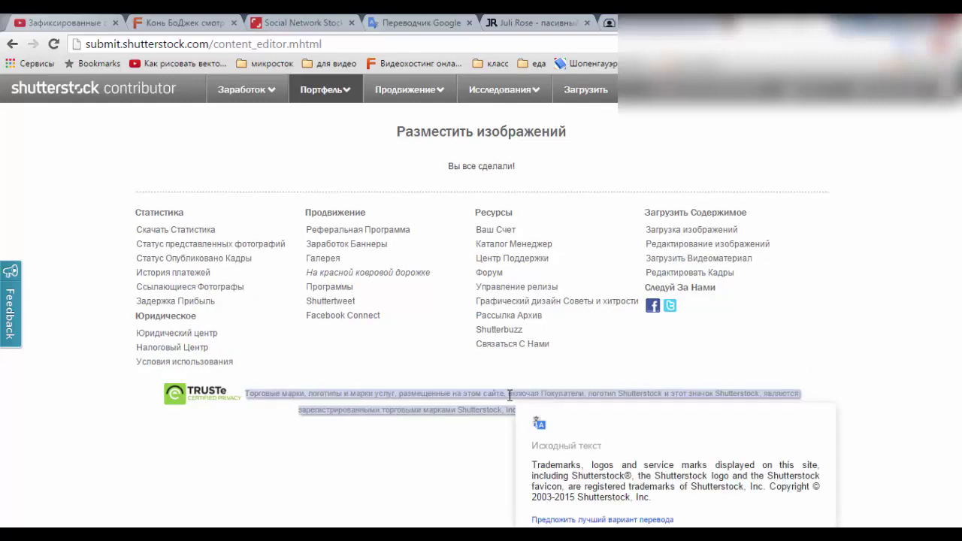
pyautogui.click(365, 444)
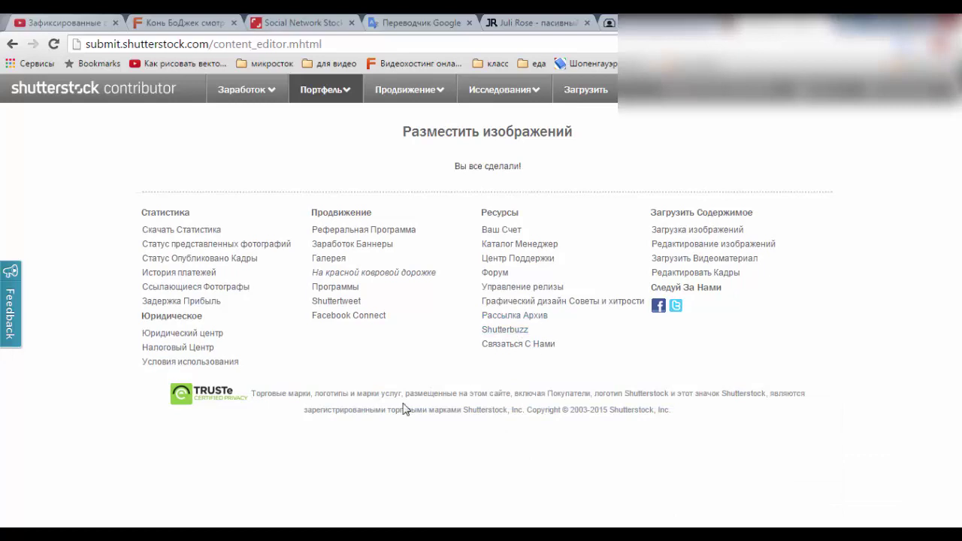
pyautogui.hotkey('alt', 'Tab')
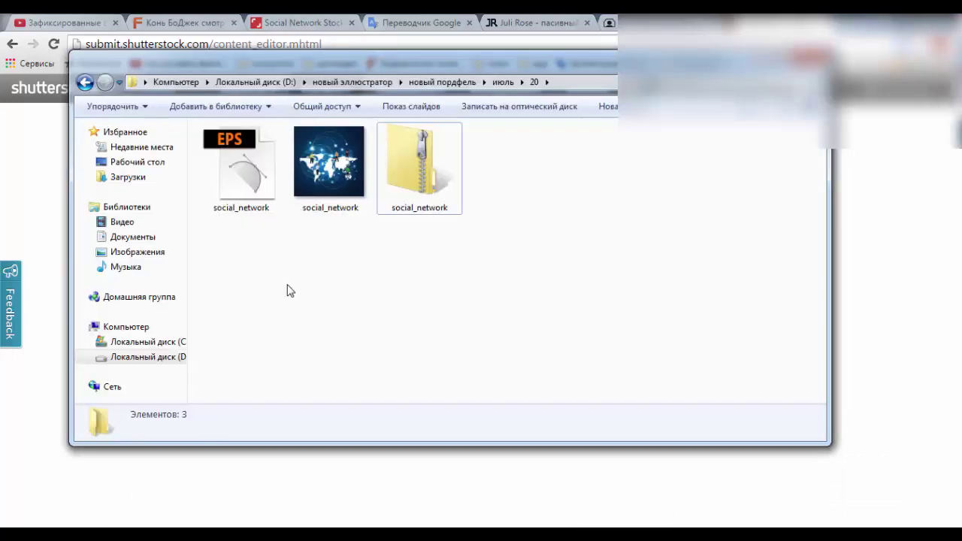
# Step: Check the three social_network files, then highlight the FileZilla mention on the Illustrator lesson slide
pyautogui.moveTo(224, 262); pyautogui.dragTo(421, 156)
pyautogui.click(500, 161)
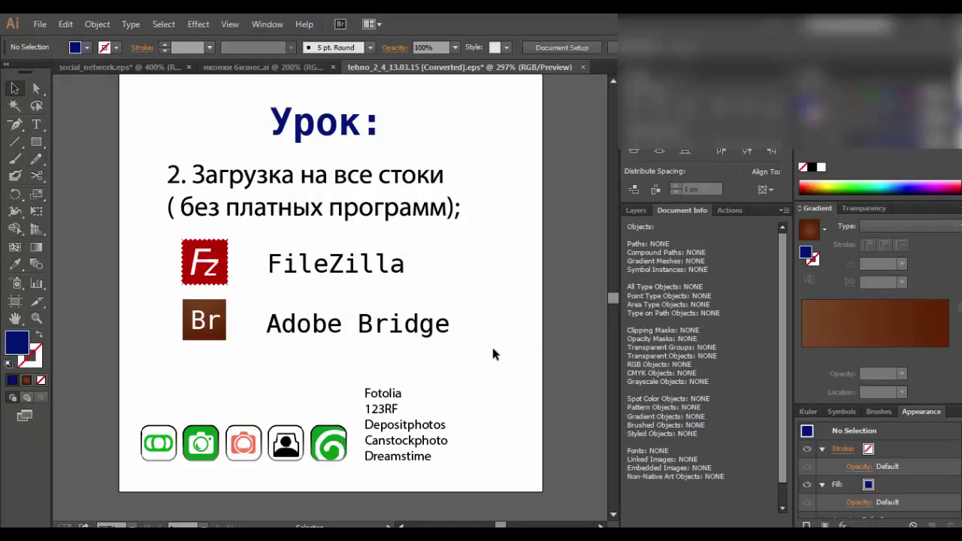
pyautogui.scroll(1, 494, 353)
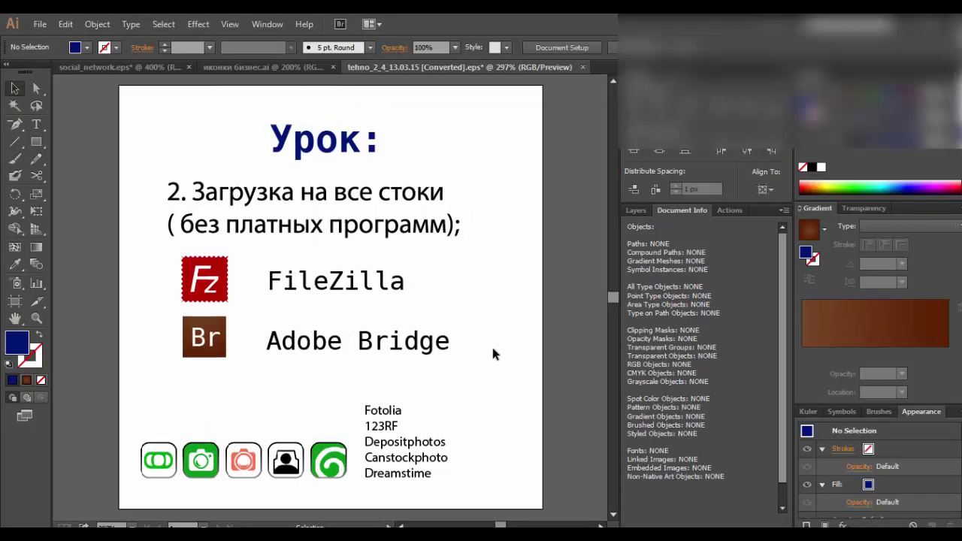
pyautogui.click(376, 284)
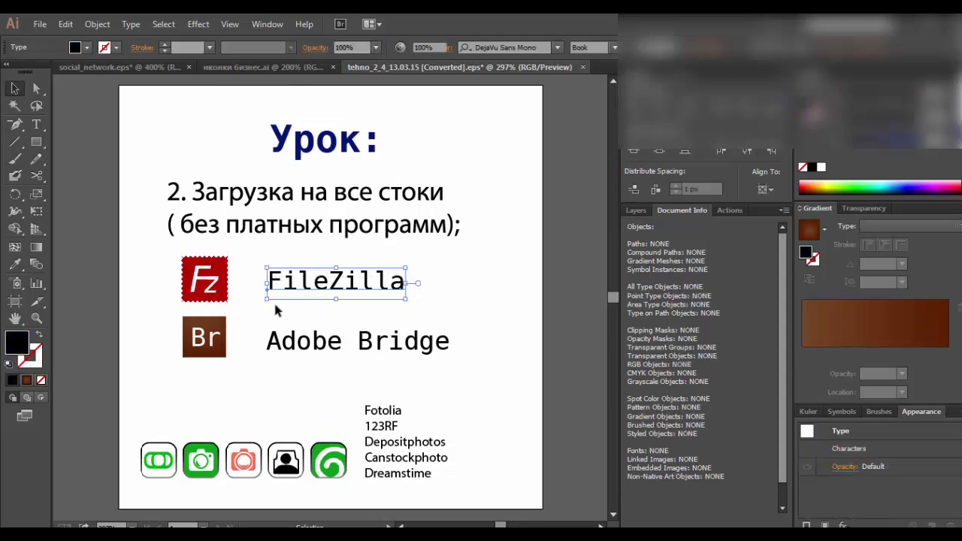
pyautogui.click(273, 300)
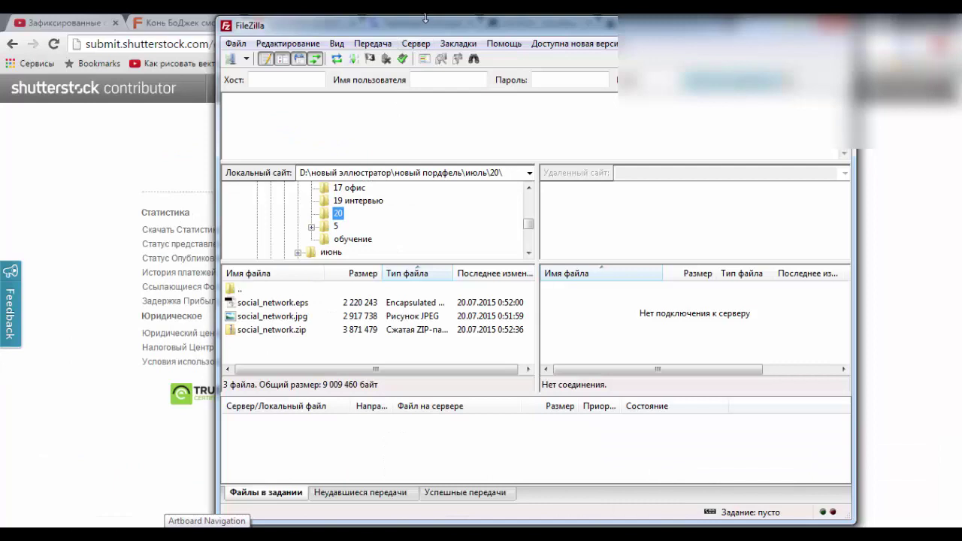
# Step: Shorten the FileZilla window from its top edge and bring Shutterstock to the front
pyautogui.moveTo(420, 16)
pyautogui.mouseDown()
pyautogui.moveTo(412, 54)
pyautogui.moveTo(385, 59)
pyautogui.mouseUp()
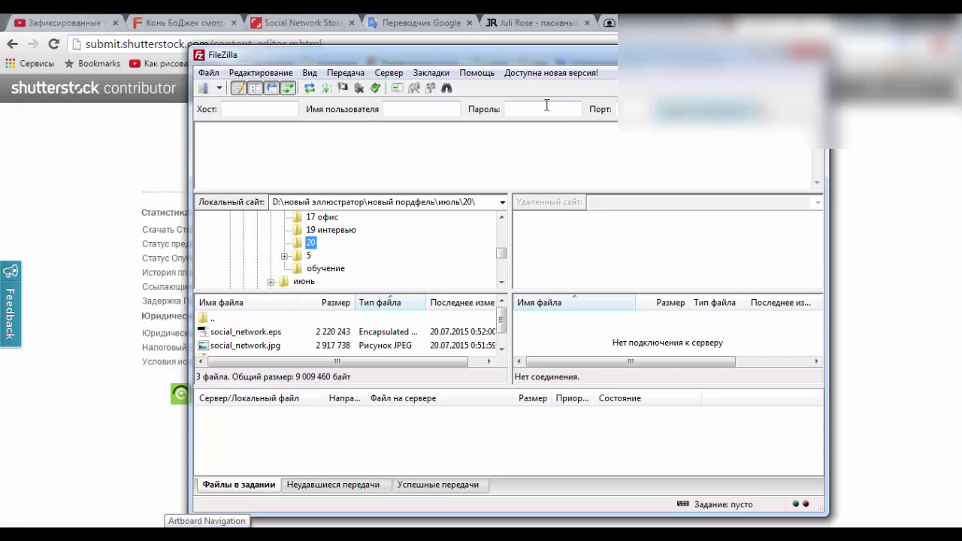
pyautogui.click(153, 158)
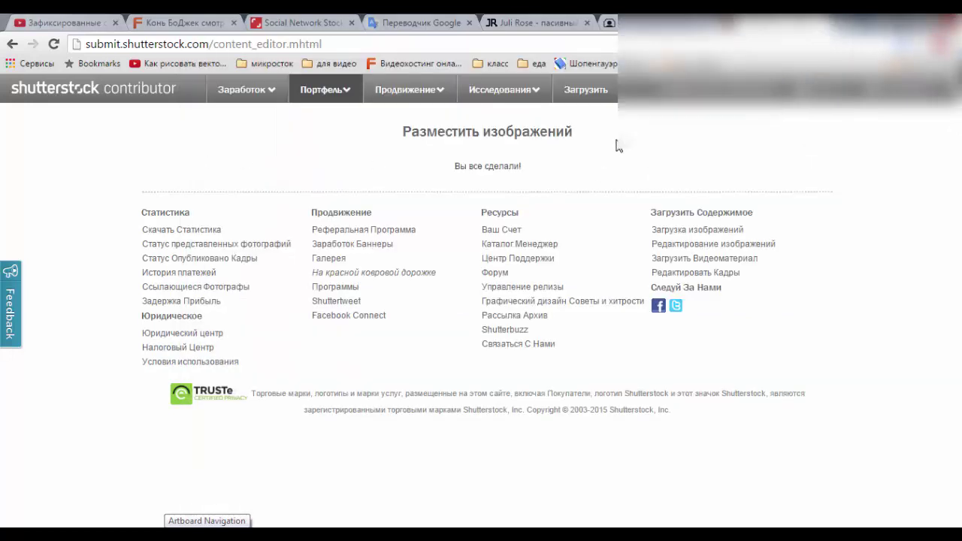
# Step: Go to the Загрузить upload page and open the Узнать больше FTP upload instructions
pyautogui.doubleClick(599, 95)
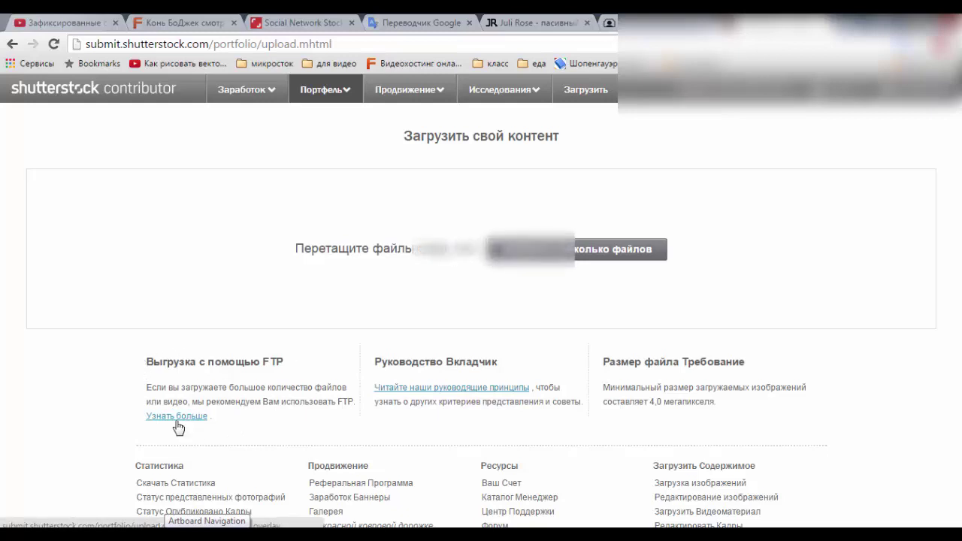
pyautogui.click(176, 423)
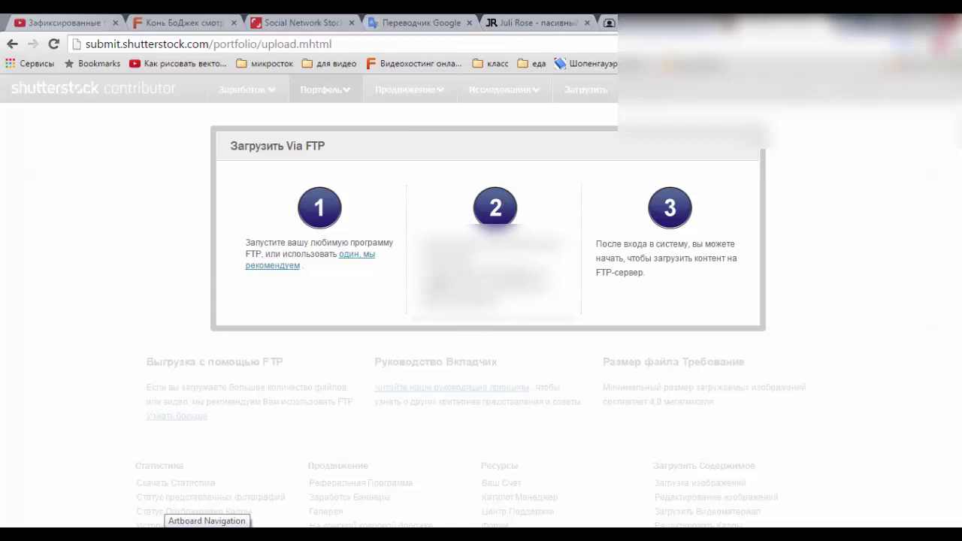
# Step: Select the step 2 text for Google Translate, then close the Загрузить Via FTP instructions
pyautogui.moveTo(421, 248); pyautogui.dragTo(549, 304)
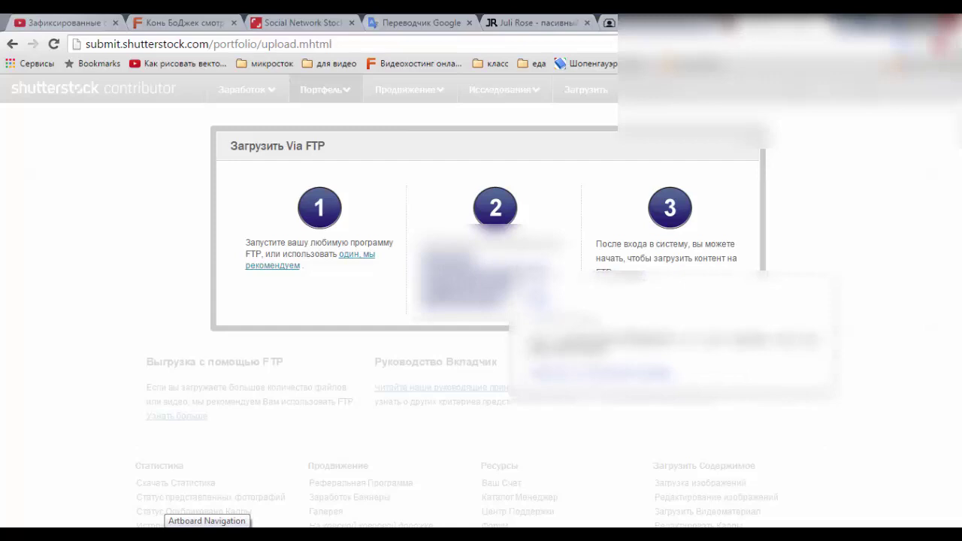
pyautogui.click(448, 327)
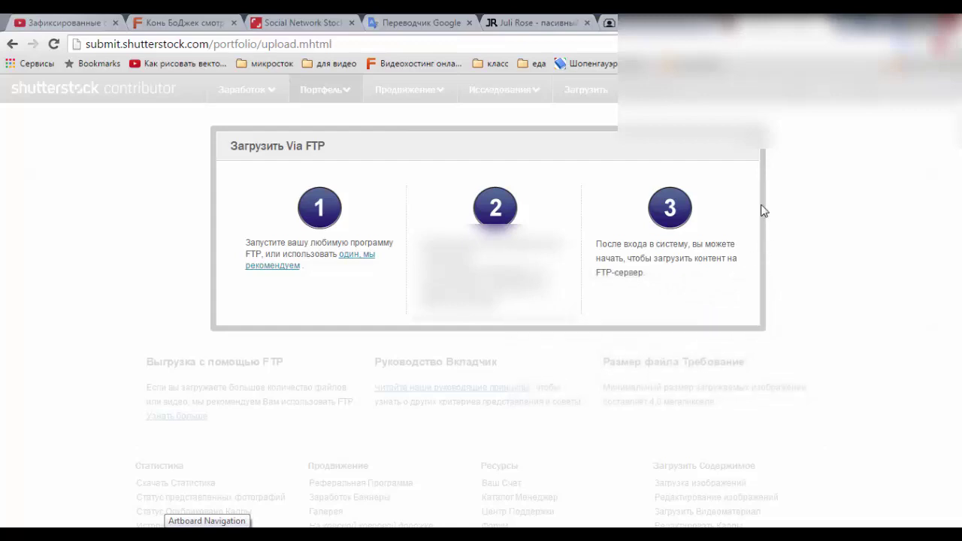
pyautogui.click(749, 151)
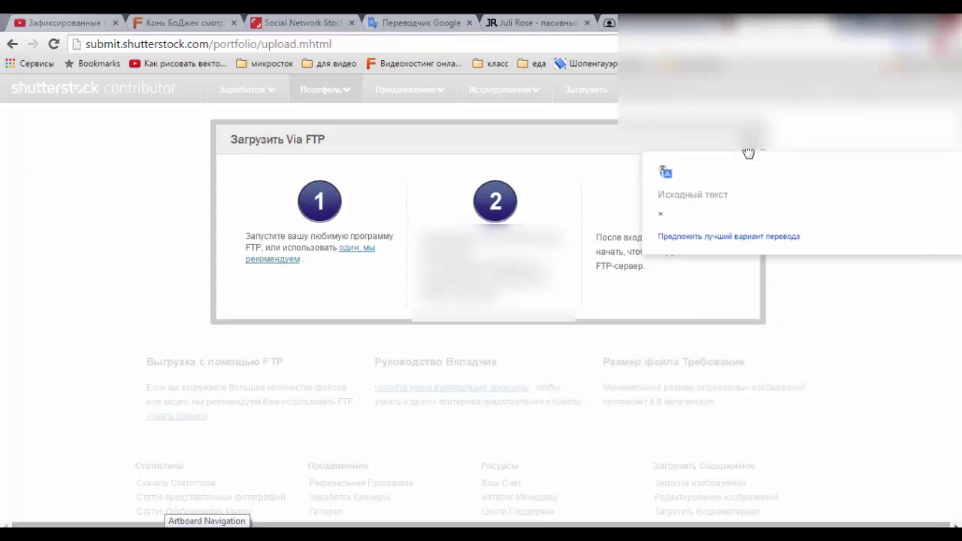
pyautogui.click(749, 152)
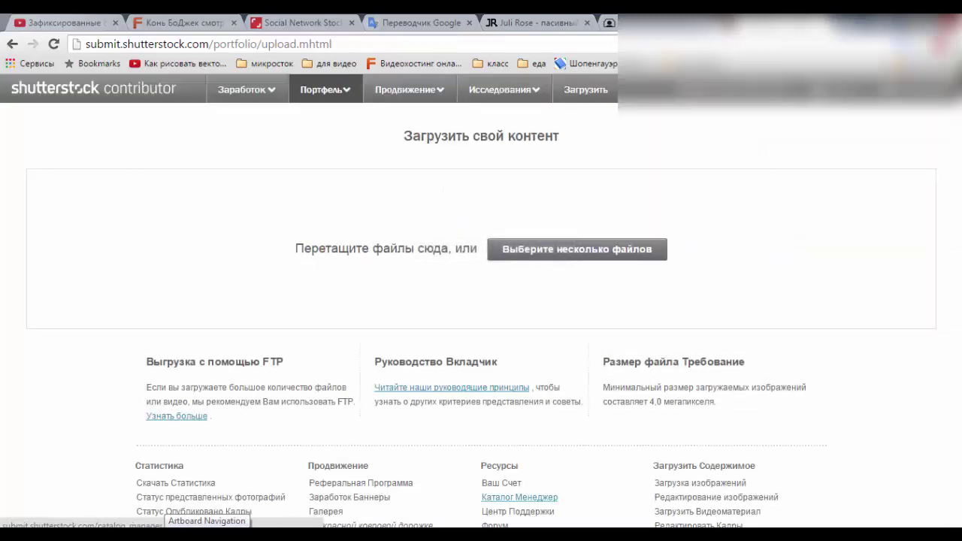
# Step: Switch to FileZilla and enlarge the local file list to show all files
pyautogui.hotkey('alt', 'Tab')
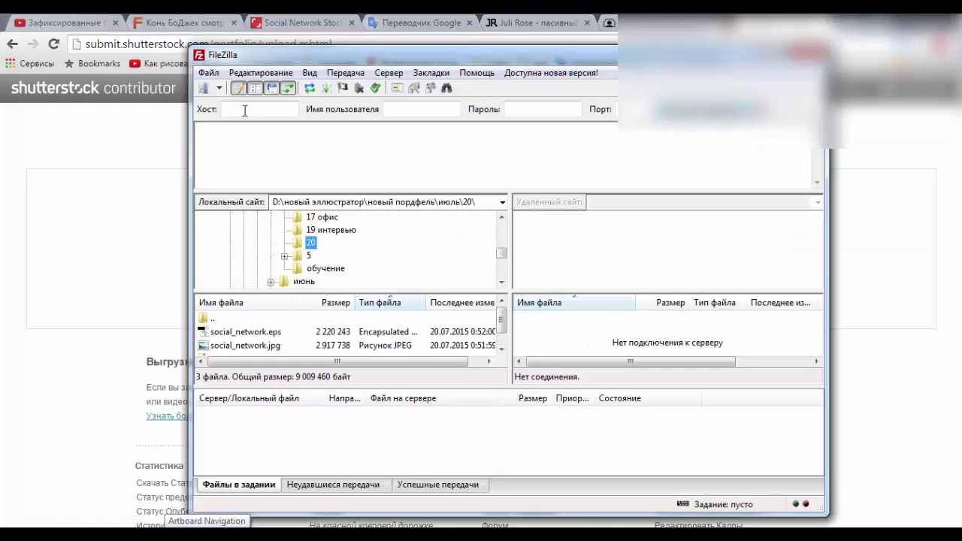
pyautogui.click(244, 111)
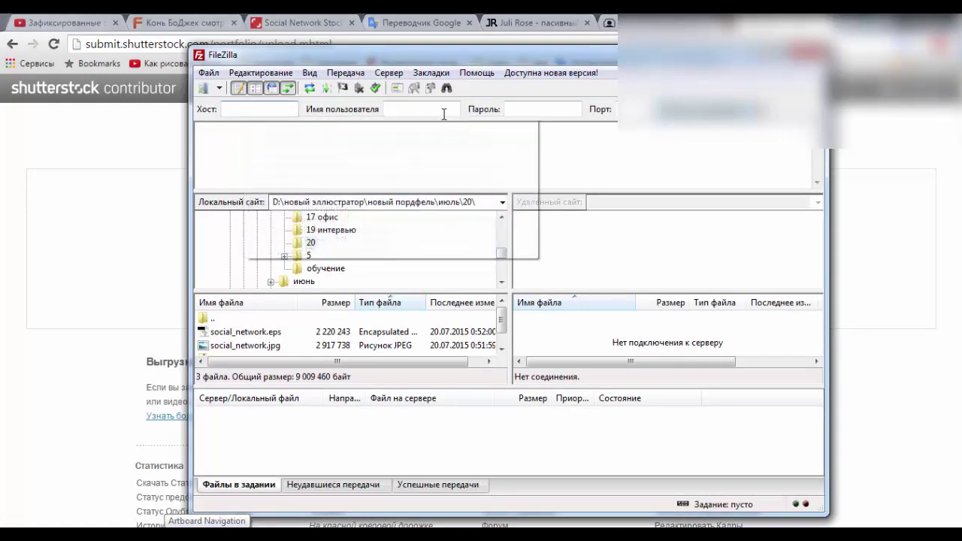
pyautogui.click(540, 112)
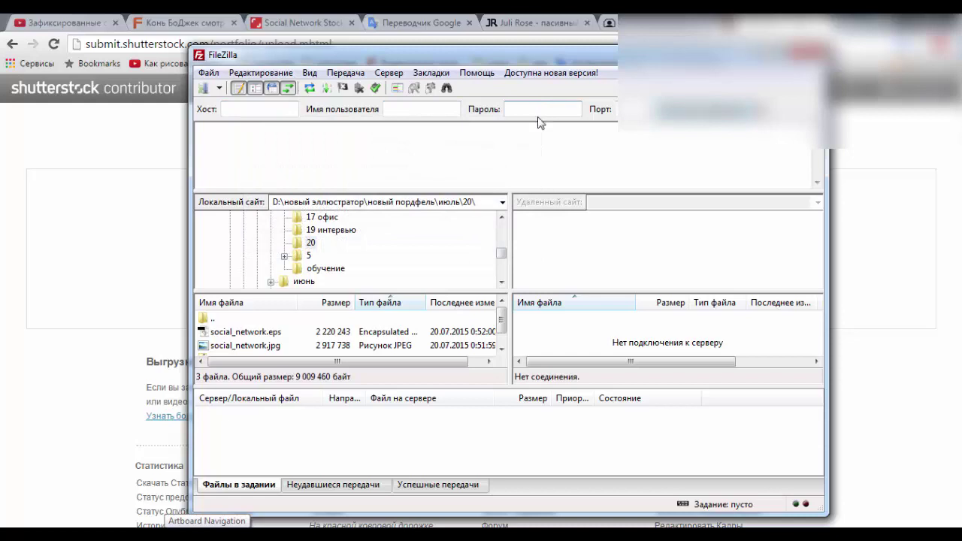
pyautogui.moveTo(454, 399); pyautogui.dragTo(454, 460)
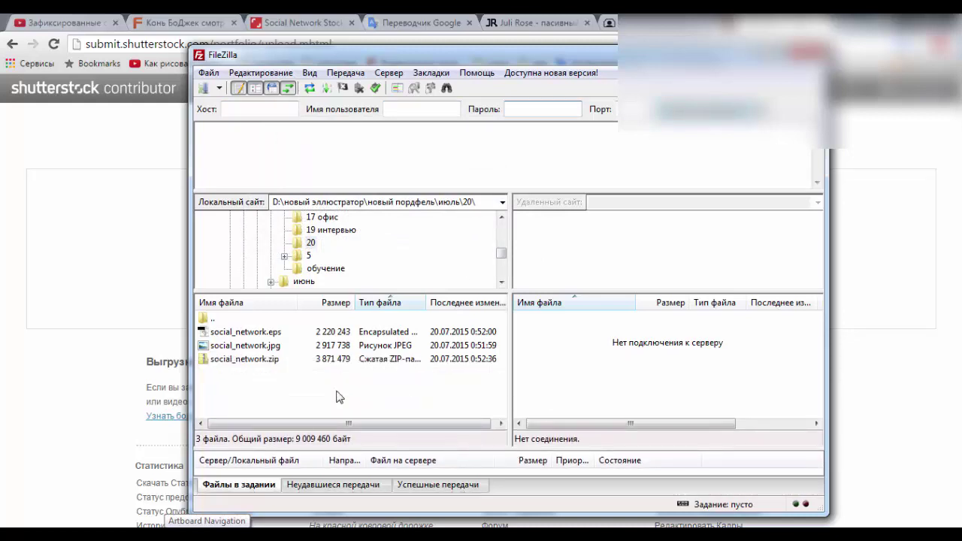
# Step: Select social_network.eps and social_network.jpg locally, then bring up the Site Manager
pyautogui.moveTo(218, 385); pyautogui.dragTo(245, 344)
pyautogui.click(243, 390)
pyautogui.click(228, 336)
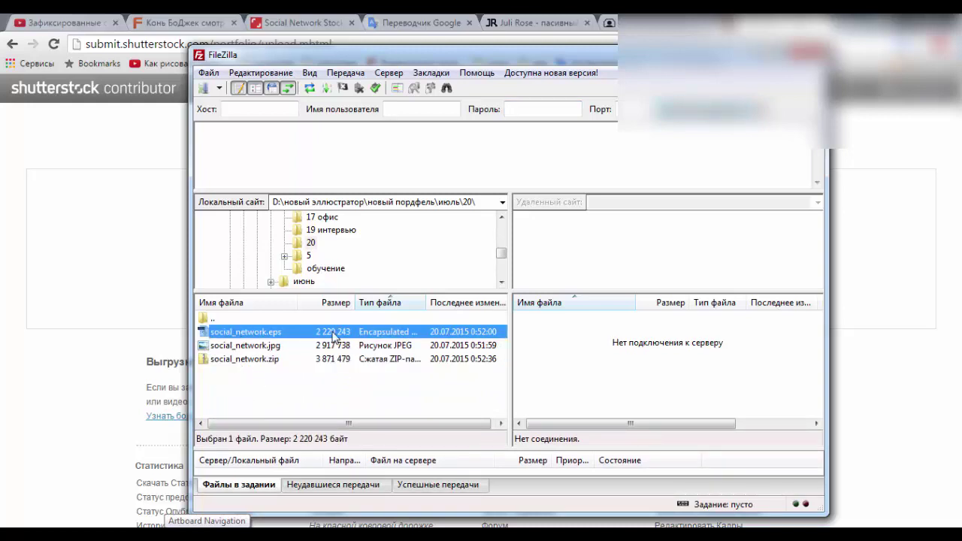
pyautogui.keyDown('shift'); pyautogui.click(226, 346); pyautogui.keyUp('shift')
pyautogui.moveTo(225, 346)
pyautogui.mouseDown()
pyautogui.moveTo(363, 354)
pyautogui.moveTo(358, 178)
pyautogui.mouseUp()
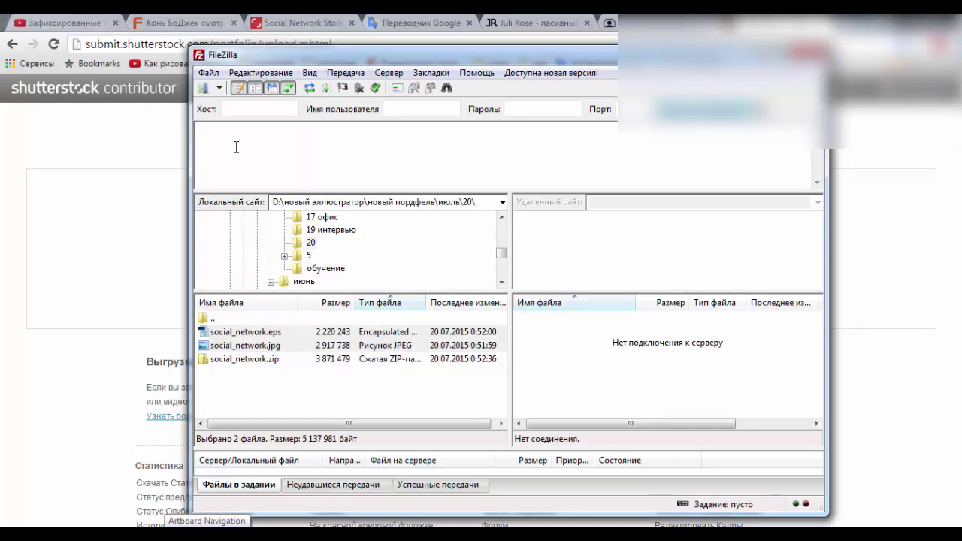
pyautogui.click(202, 88)
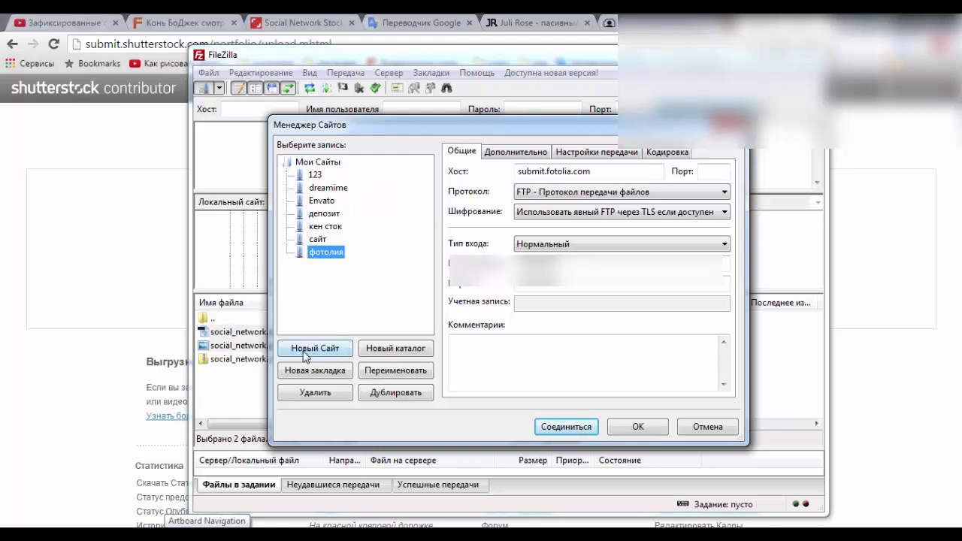
# Step: Add a new site and paste the Shutterstock FTP server address from the instructions into Host
pyautogui.click(326, 354)
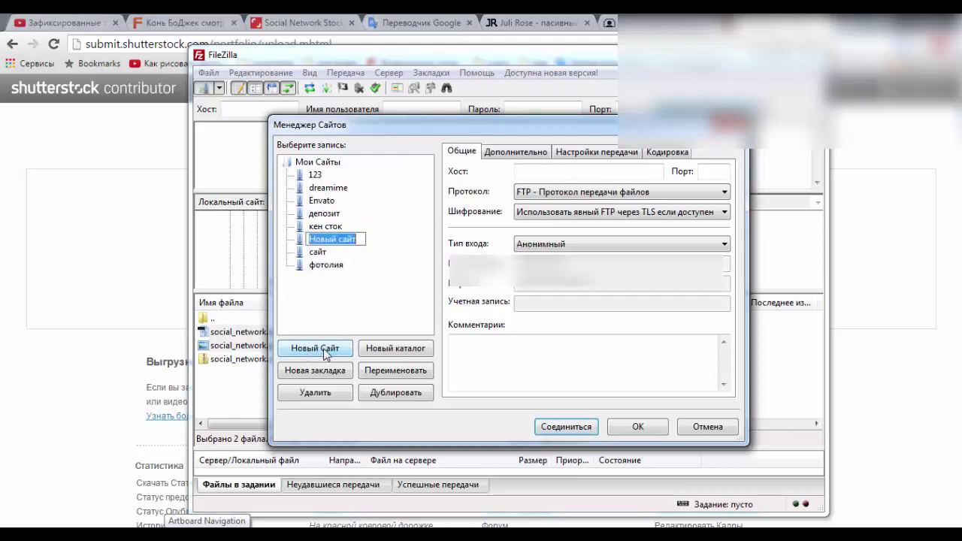
pyautogui.click(536, 172)
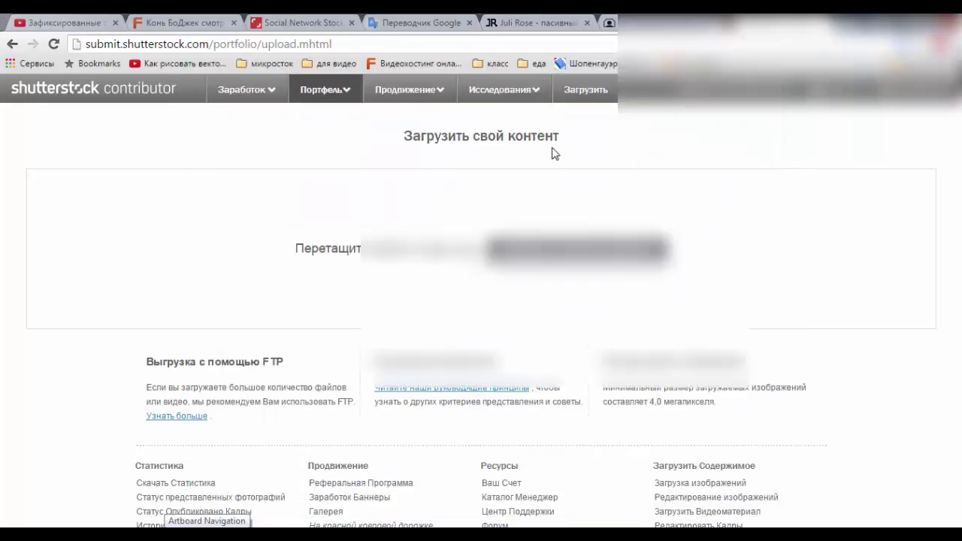
pyautogui.click(197, 417)
pyautogui.moveTo(575, 245); pyautogui.dragTo(485, 245)
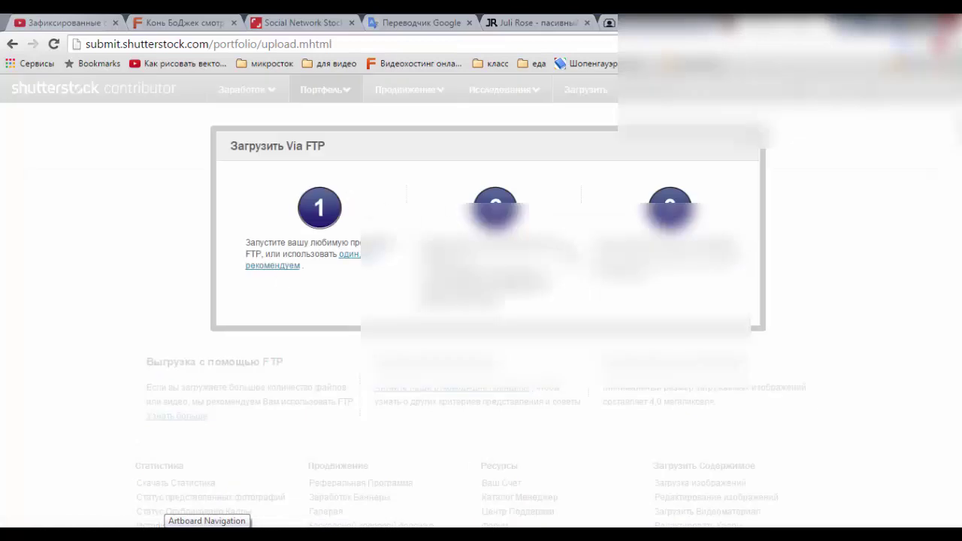
pyautogui.rightClick(508, 256)
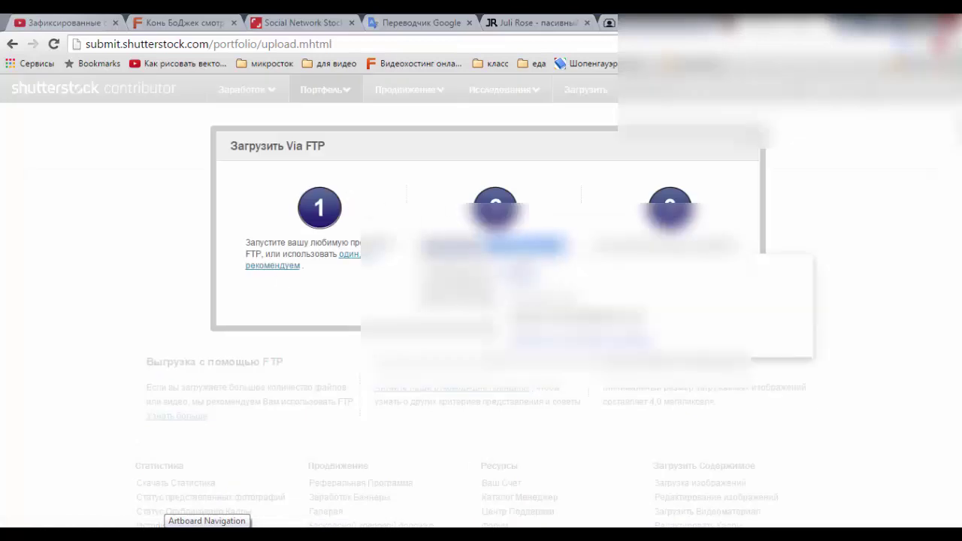
pyautogui.hotkey('alt', 'Tab')
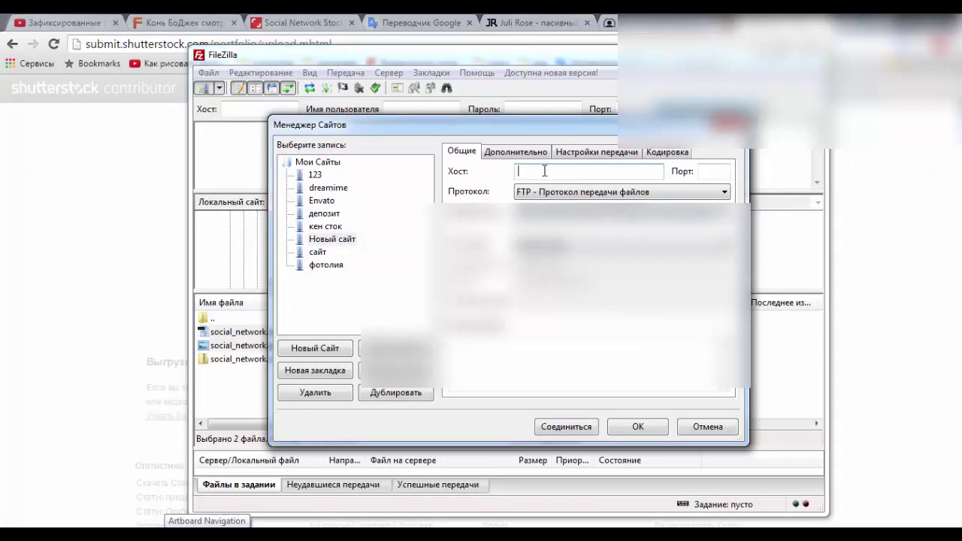
pyautogui.click(542, 171)
pyautogui.write('ftp.shutterstock.com.')
# Step: Check the next FTP detail in the instructions and set Logon Type to Нормальный (Normal)
pyautogui.hotkey('alt', 'Tab')
pyautogui.hotkey('alt', 'Tab')
pyautogui.click(481, 267)
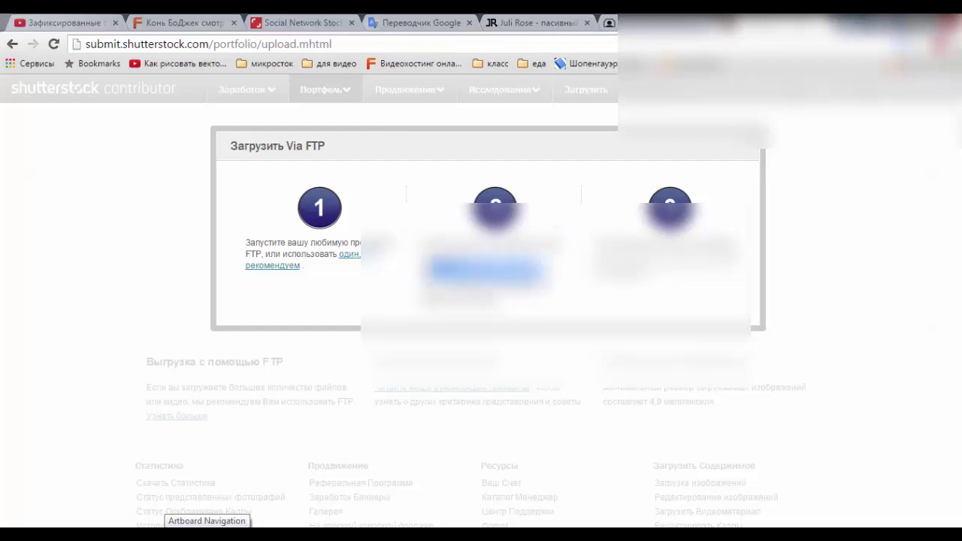
pyautogui.hotkey('alt', 'Tab')
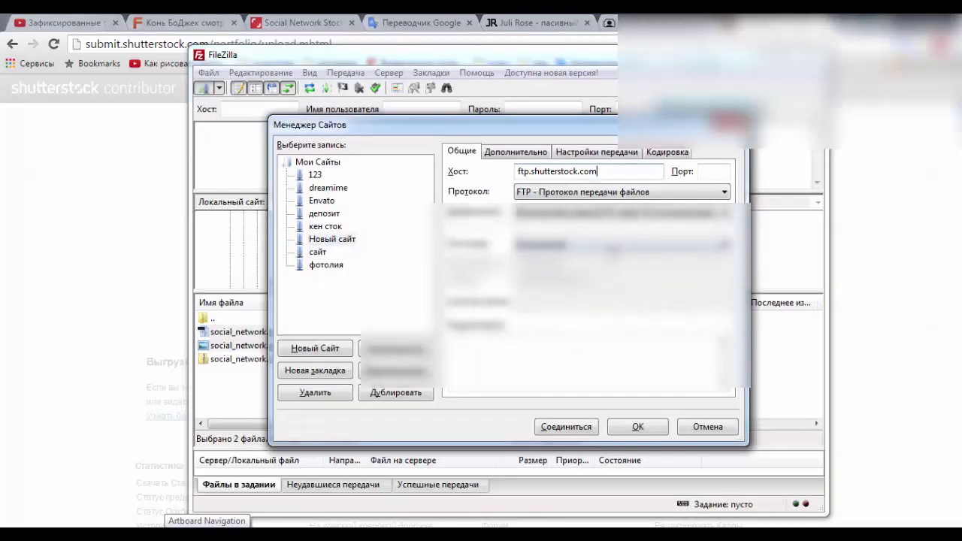
pyautogui.click(617, 244)
pyautogui.click(542, 262)
pyautogui.press('Tab')
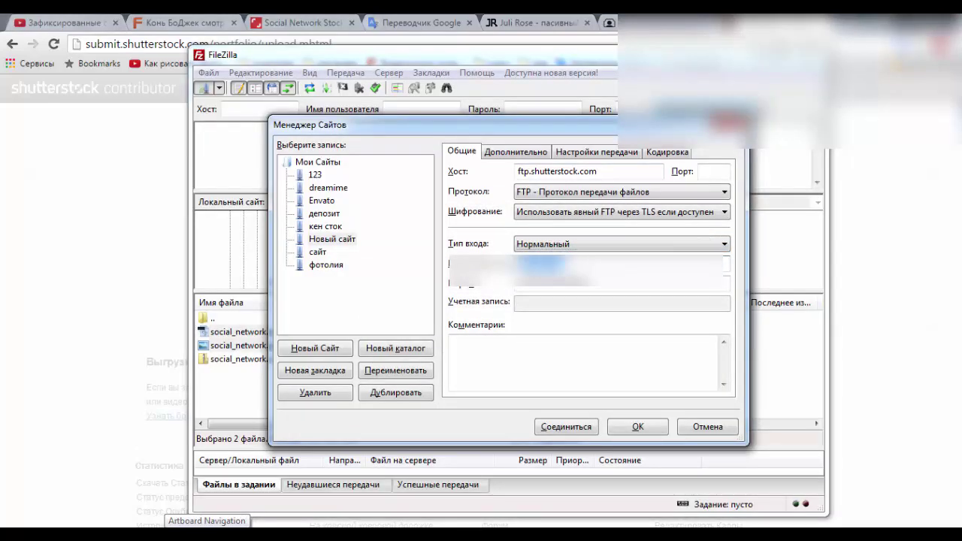
# Step: Review the password field, keep the Normal logon type, and connect to ftp.shutterstock.com
pyautogui.click(562, 290)
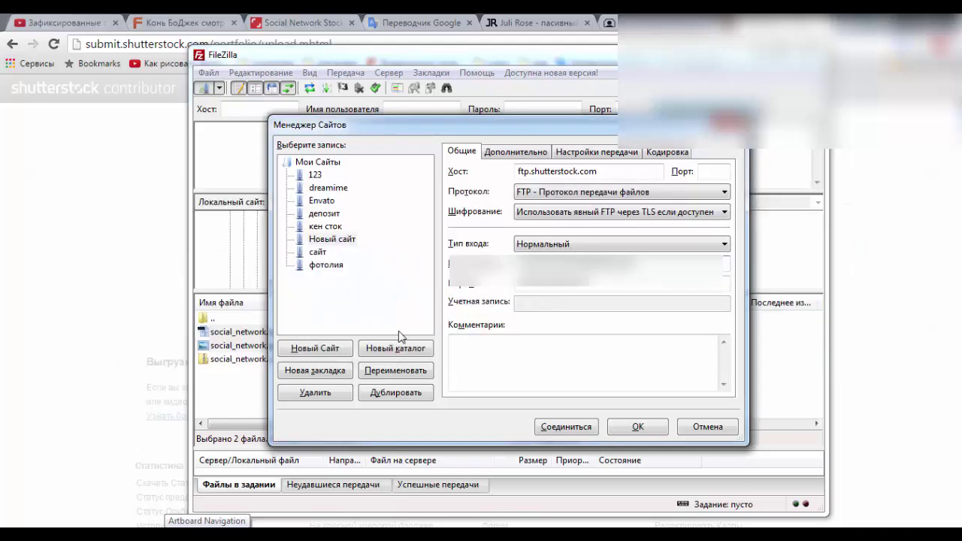
pyautogui.doubleClick(569, 288)
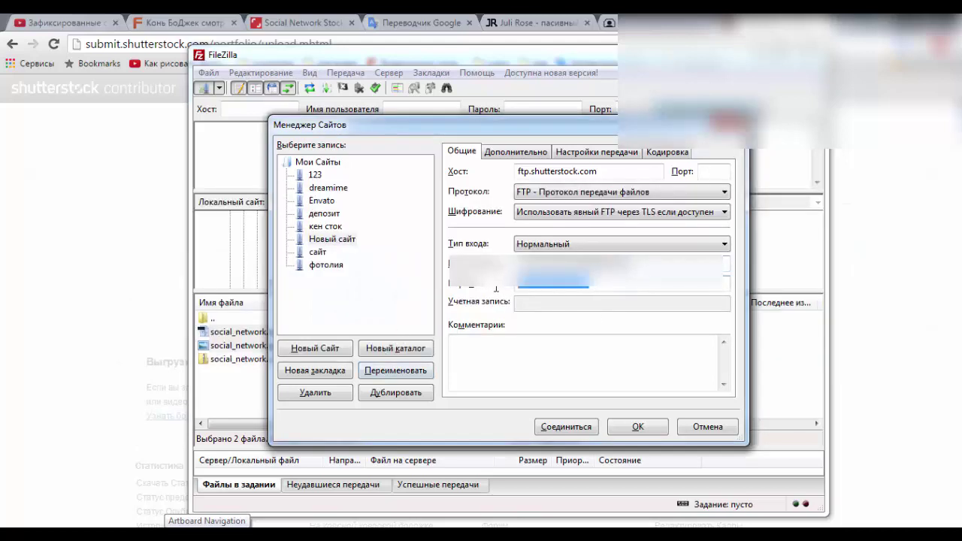
pyautogui.click(641, 335)
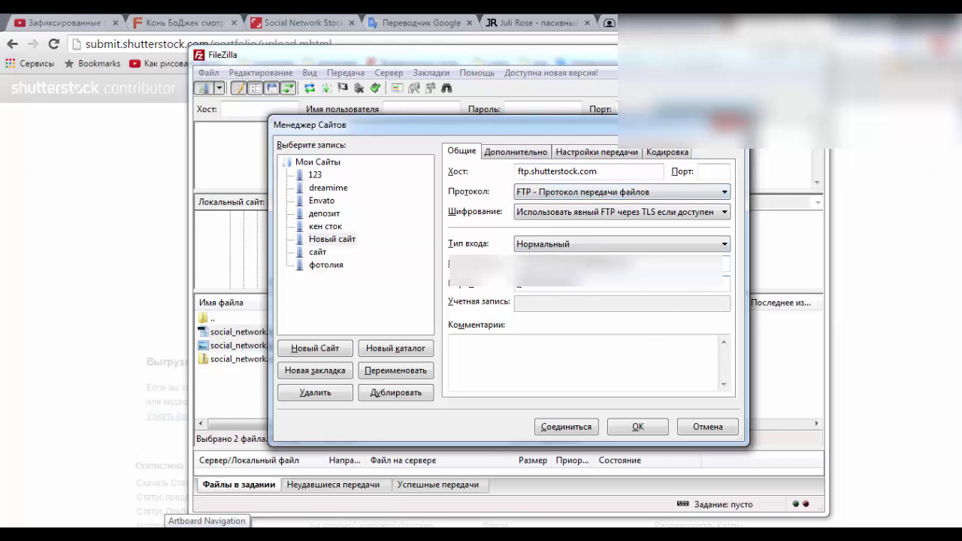
pyautogui.click(560, 245)
pyautogui.click(718, 244)
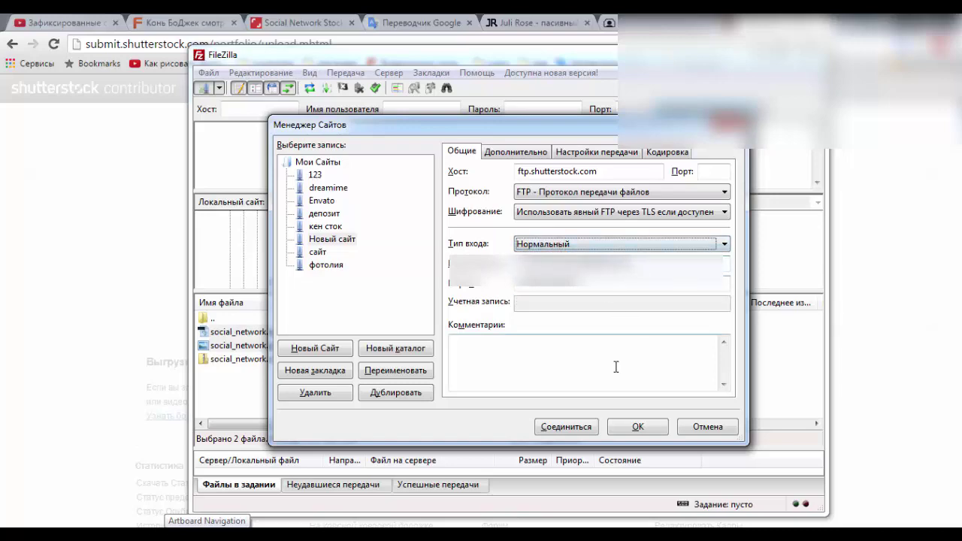
pyautogui.click(560, 427)
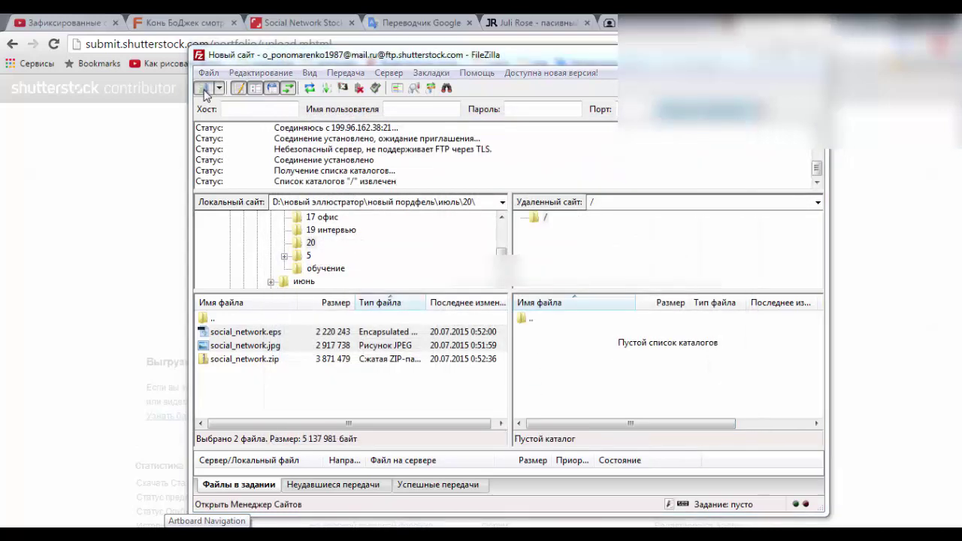
# Step: Rename the saved Новый сайт entry to Шаттер in Site Manager and connect with it
pyautogui.click(203, 88)
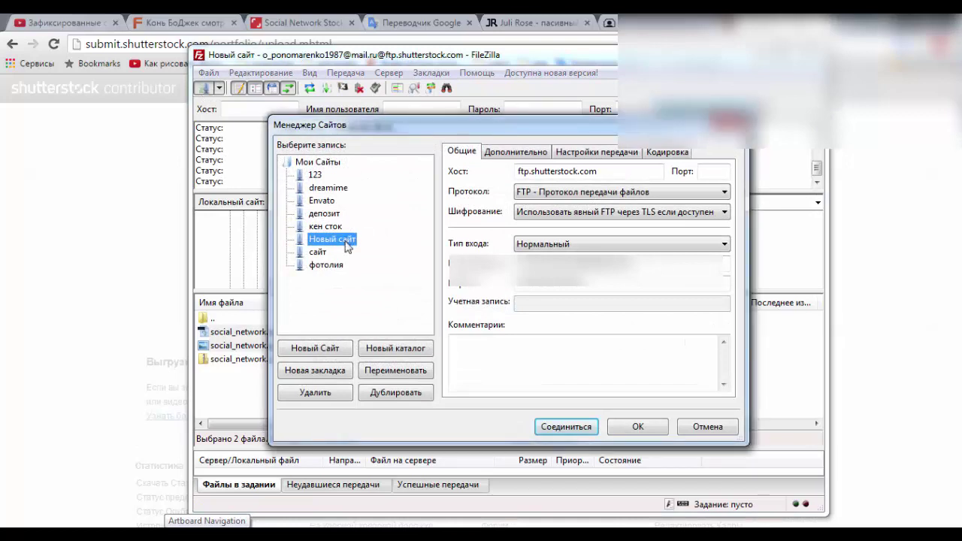
pyautogui.click(347, 246)
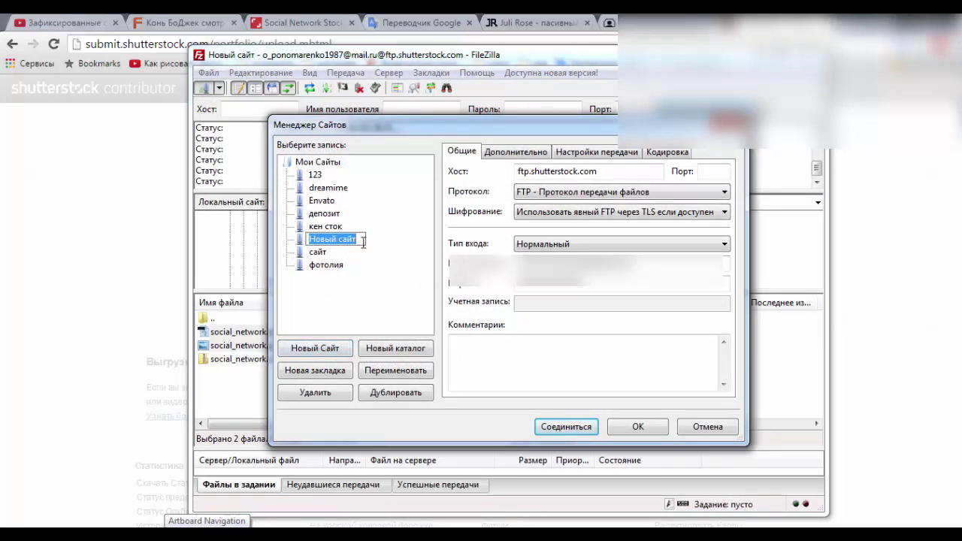
pyautogui.press('BackSpace')
pyautogui.write('Шатт')
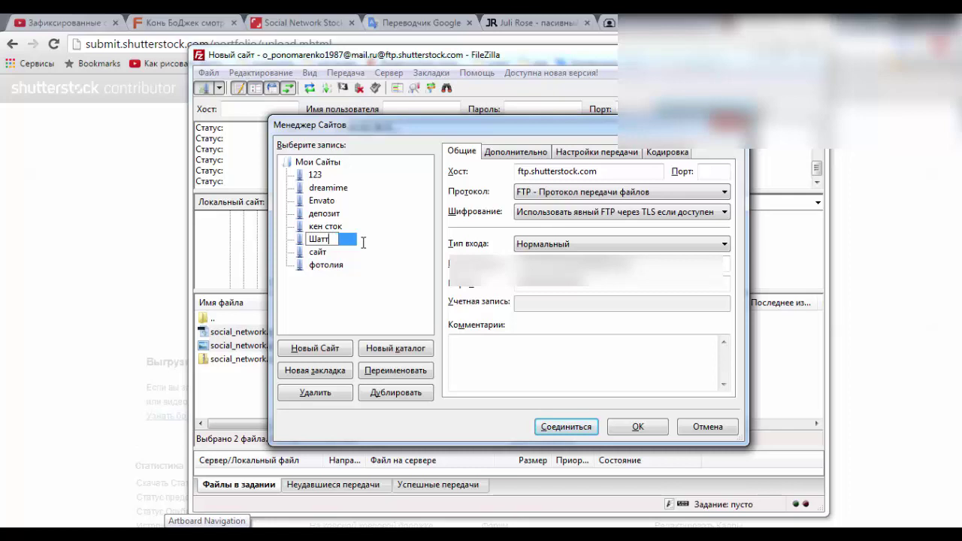
pyautogui.write('ер')
pyautogui.press('Return')
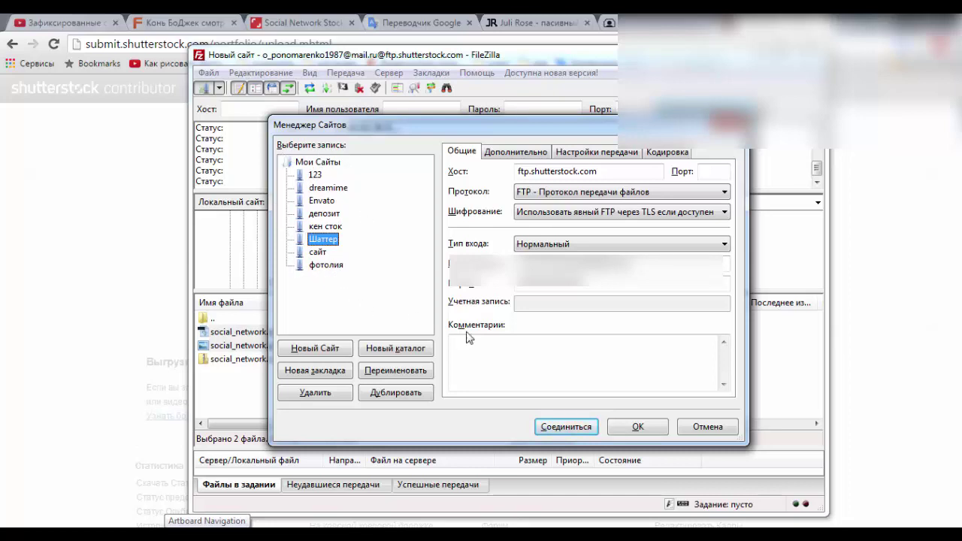
pyautogui.click(552, 422)
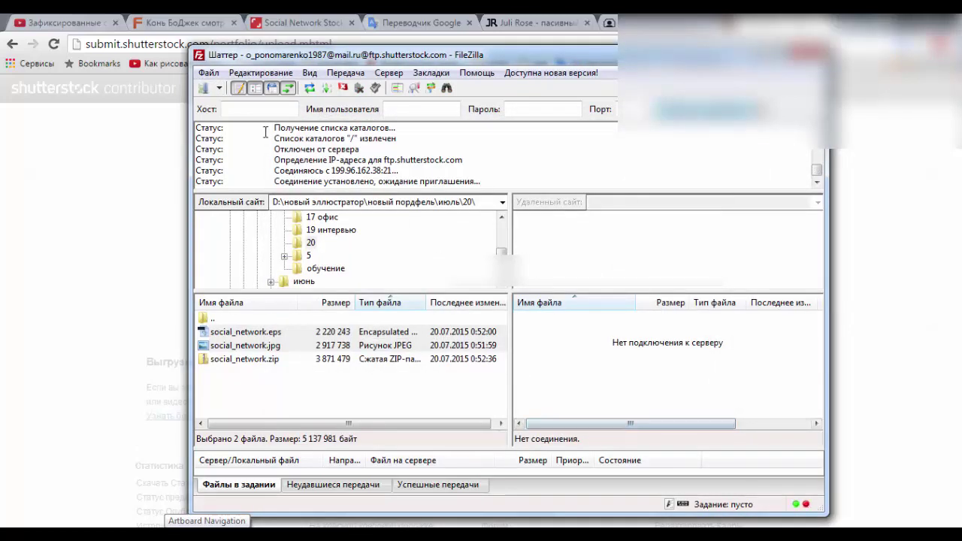
# Step: Connect through the Шаттер site and upload social_network.eps and .jpg to the server root
pyautogui.click(219, 88)
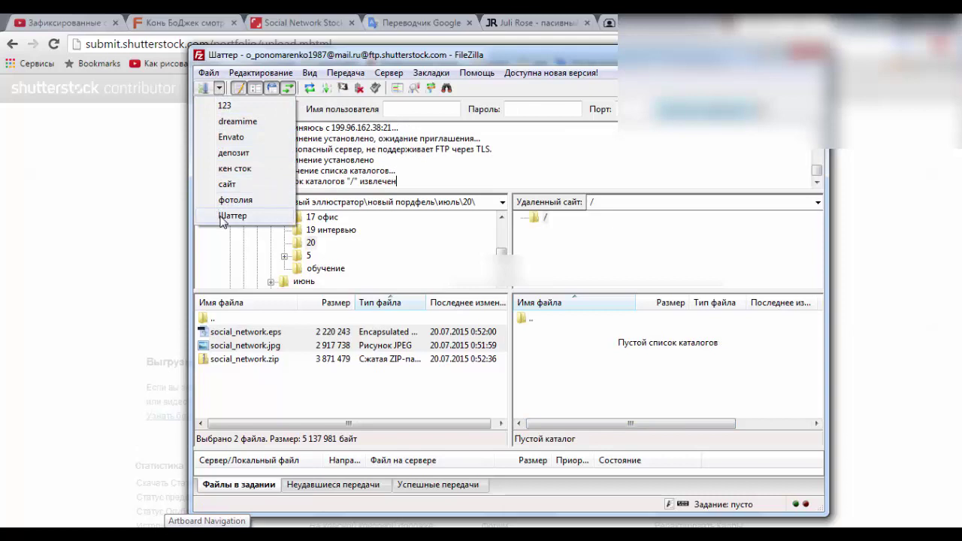
pyautogui.click(396, 403)
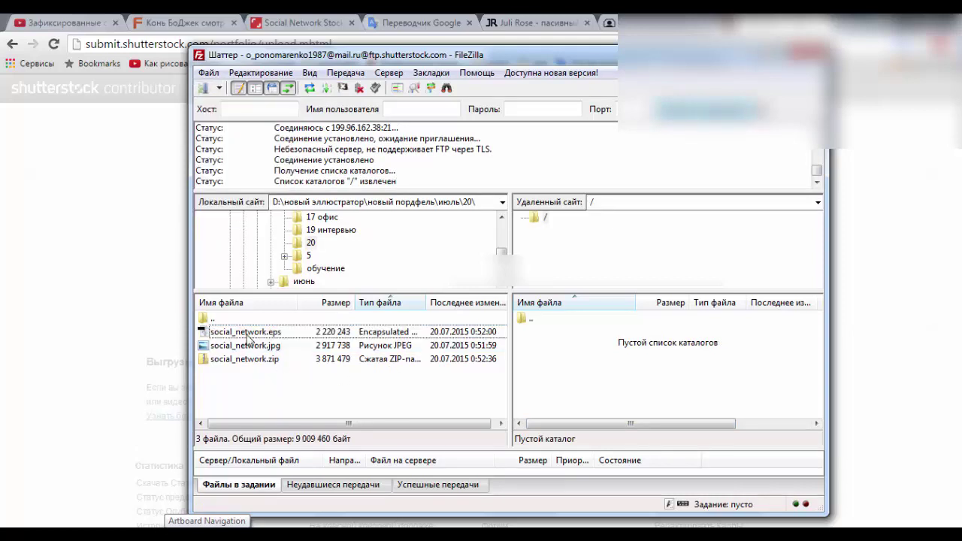
pyautogui.click(246, 332)
pyautogui.keyDown('shift'); pyautogui.click(250, 346); pyautogui.keyUp('shift')
pyautogui.moveTo(250, 346); pyautogui.dragTo(376, 350)
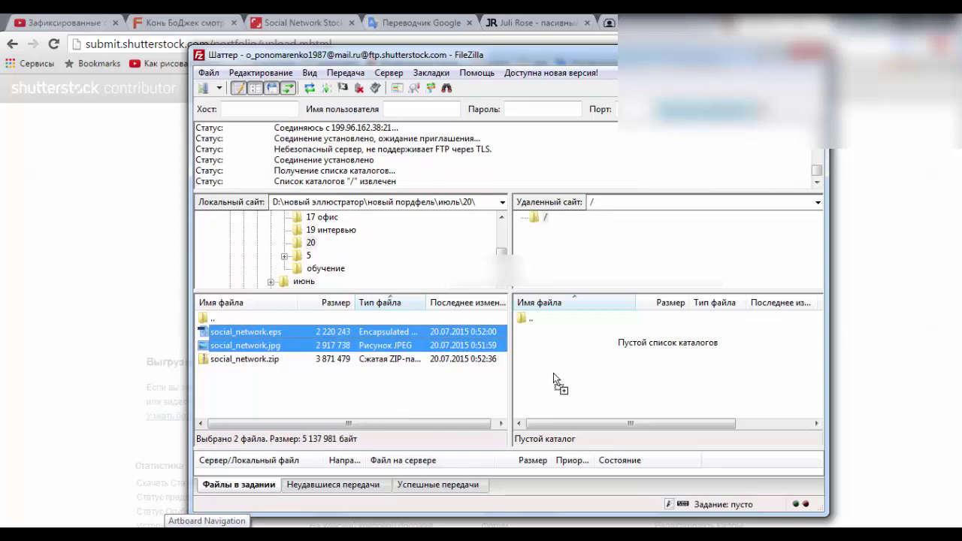
pyautogui.moveTo(553, 373); pyautogui.dragTo(561, 377)
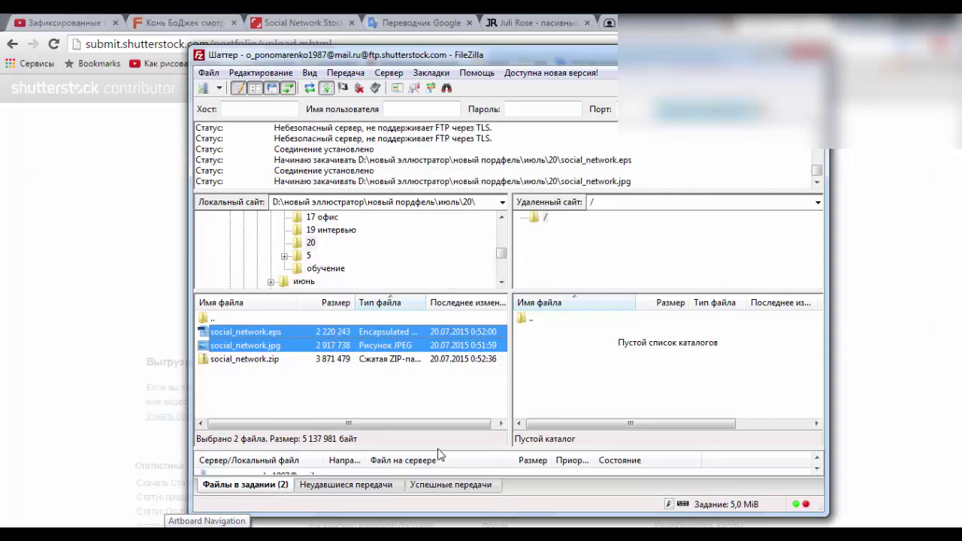
# Step: Enlarge the transfer queue and window, then select both queued eps and jpg uploads
pyautogui.moveTo(414, 450); pyautogui.dragTo(423, 373)
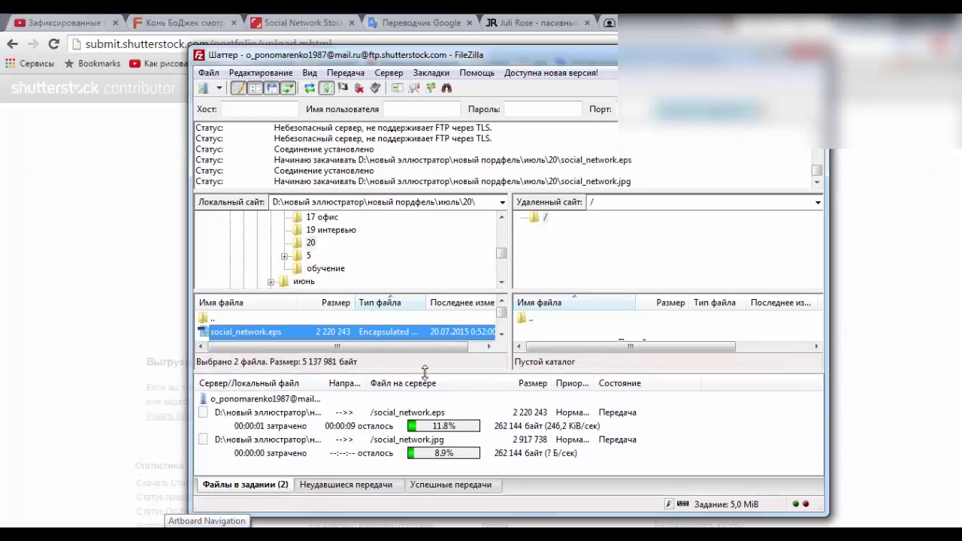
pyautogui.moveTo(362, 514); pyautogui.dragTo(363, 528)
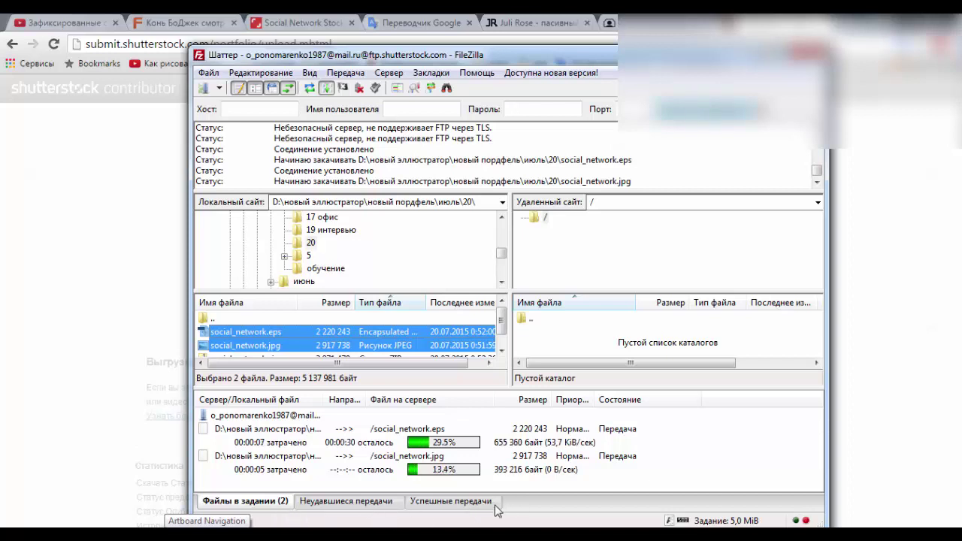
pyautogui.click(508, 476)
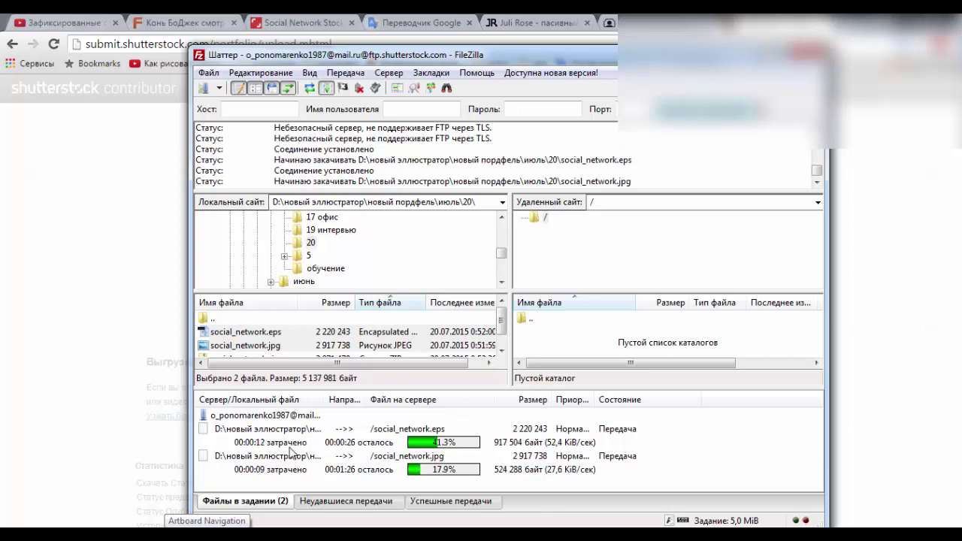
pyautogui.click(315, 456)
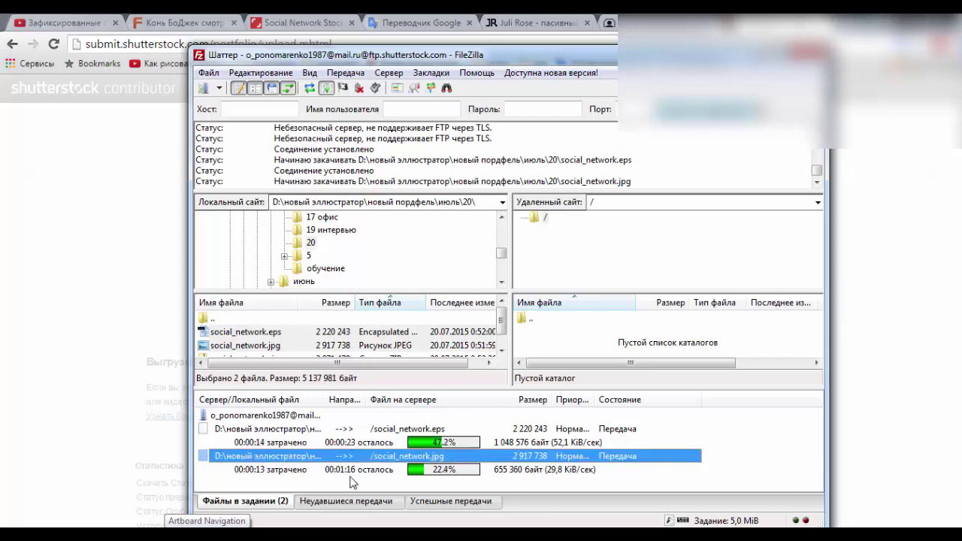
pyautogui.keyDown('ctrl'); pyautogui.click(378, 432); pyautogui.keyUp('ctrl')
# Step: Cancel both uploads and download the partial server files, overwriting the local copies for all
pyautogui.press('Delete')
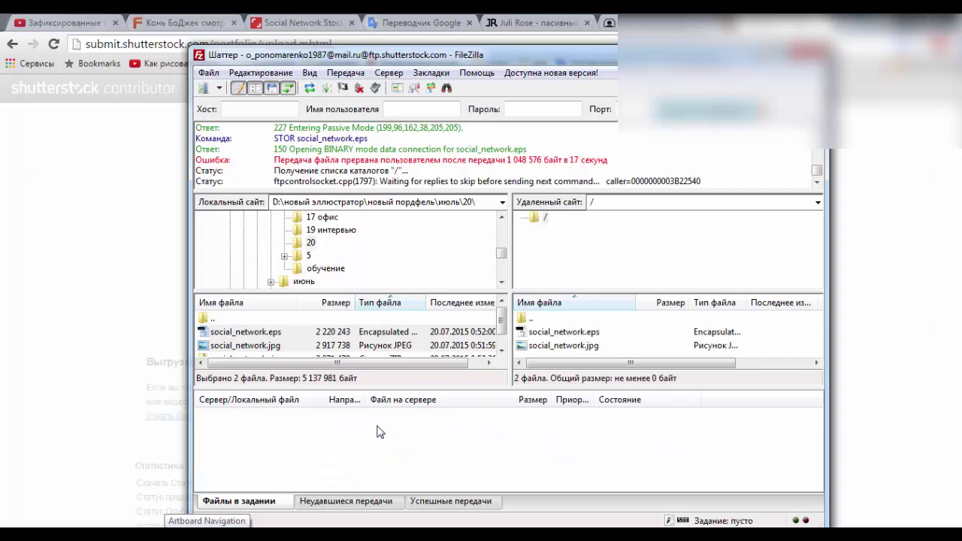
pyautogui.click(551, 344)
pyautogui.hotkey('ctrl', 'a')
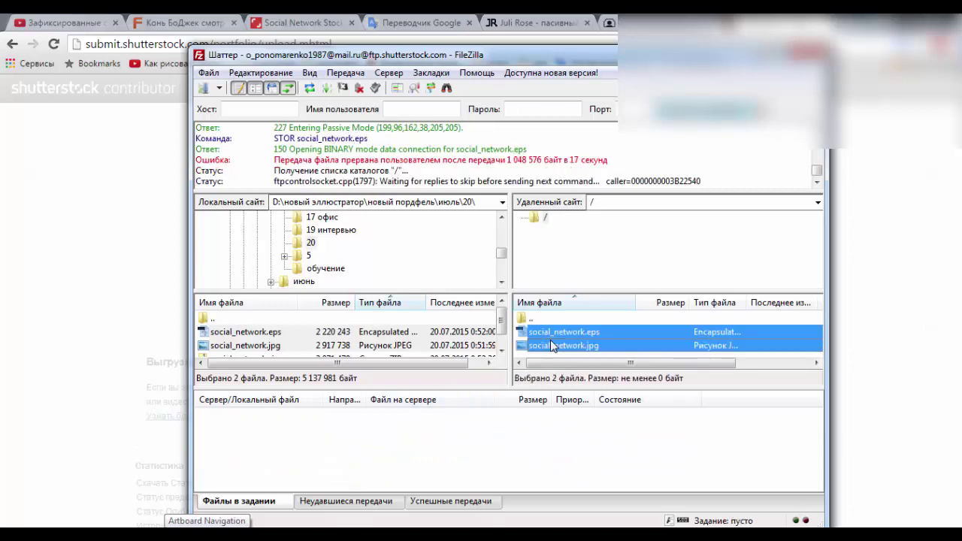
pyautogui.press('Return')
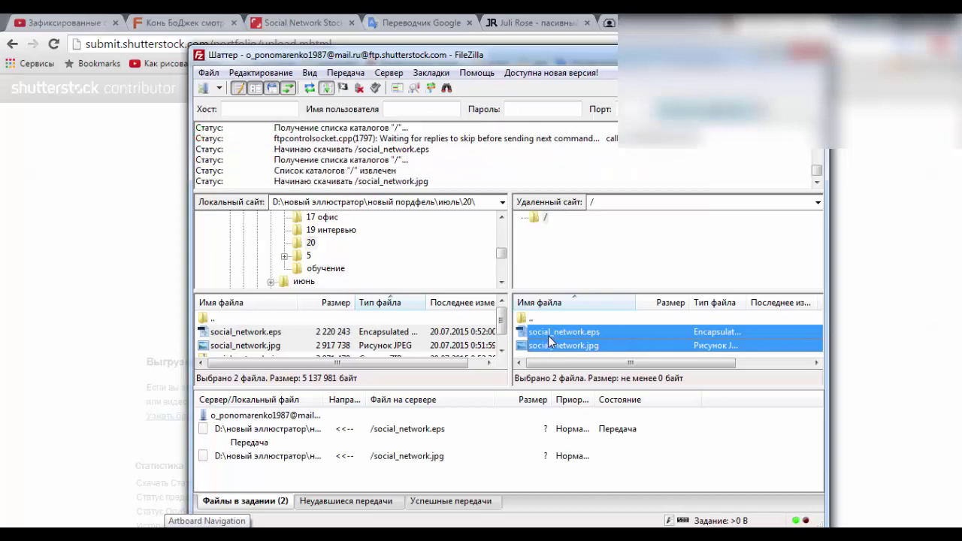
pyautogui.click(579, 337)
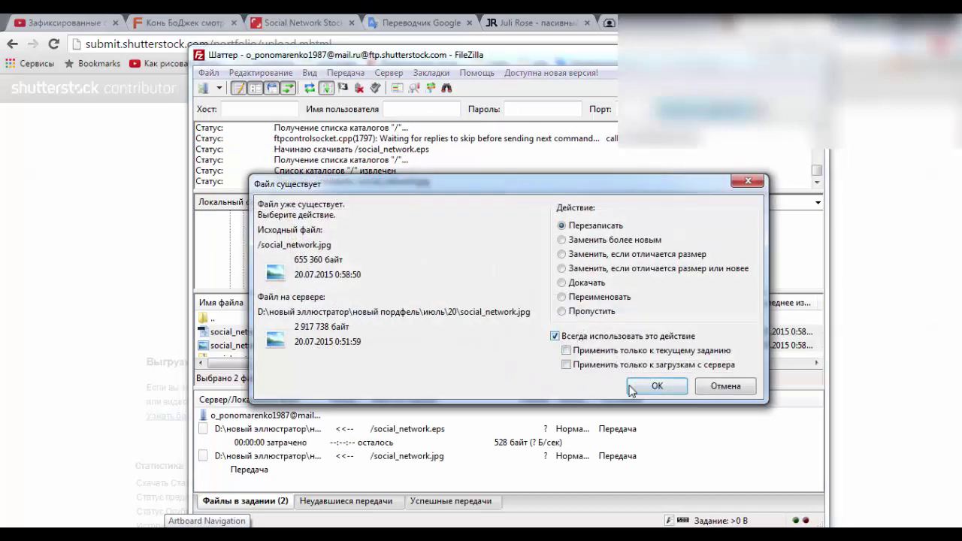
pyautogui.click(662, 388)
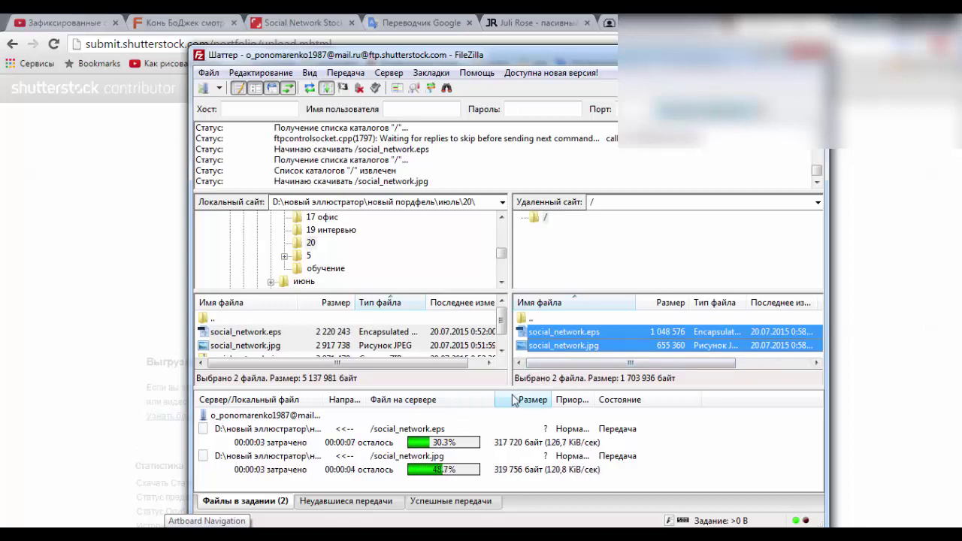
# Step: Delete both partial social_network files from the server root folder
pyautogui.moveTo(504, 388); pyautogui.dragTo(504, 434)
pyautogui.press('Delete')
pyautogui.press('Return')
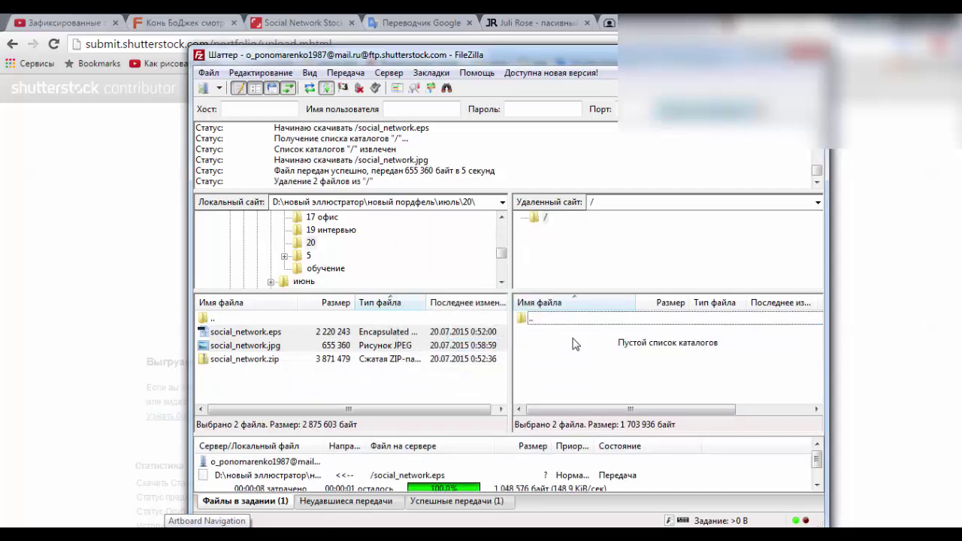
# Step: Remove all entries from the Successful transfers list and resize the transfer queue area
pyautogui.moveTo(473, 435); pyautogui.dragTo(475, 418)
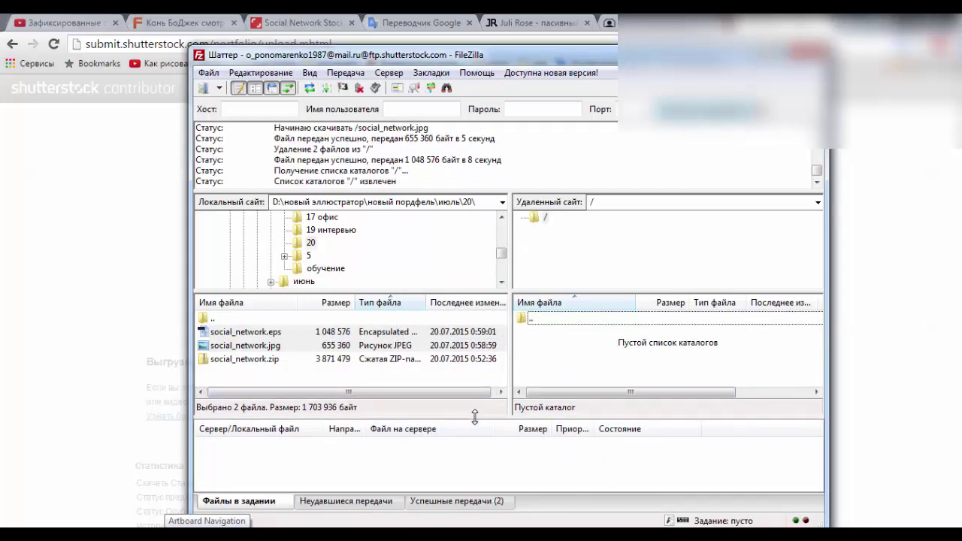
pyautogui.click(463, 501)
pyautogui.click(421, 471)
pyautogui.hotkey('ctrl', 'a')
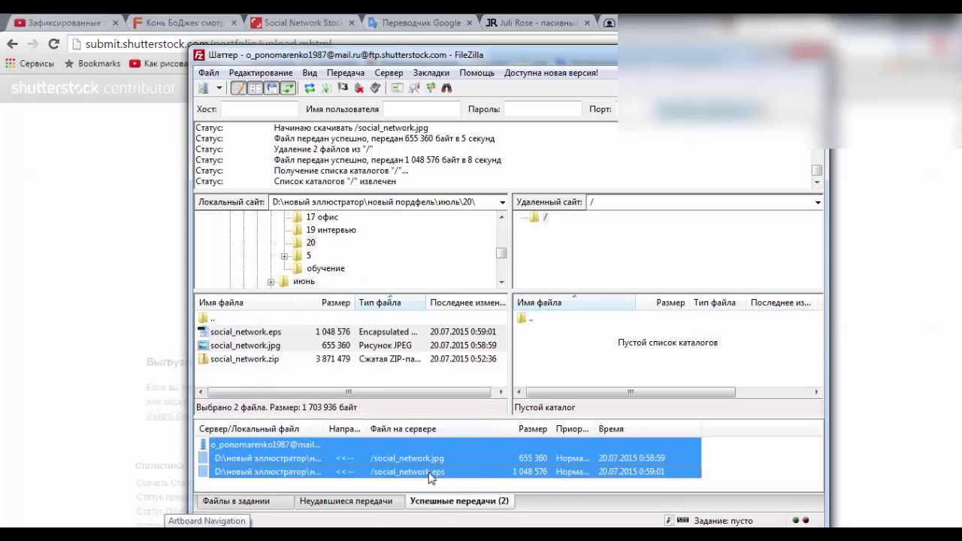
pyautogui.press('Delete')
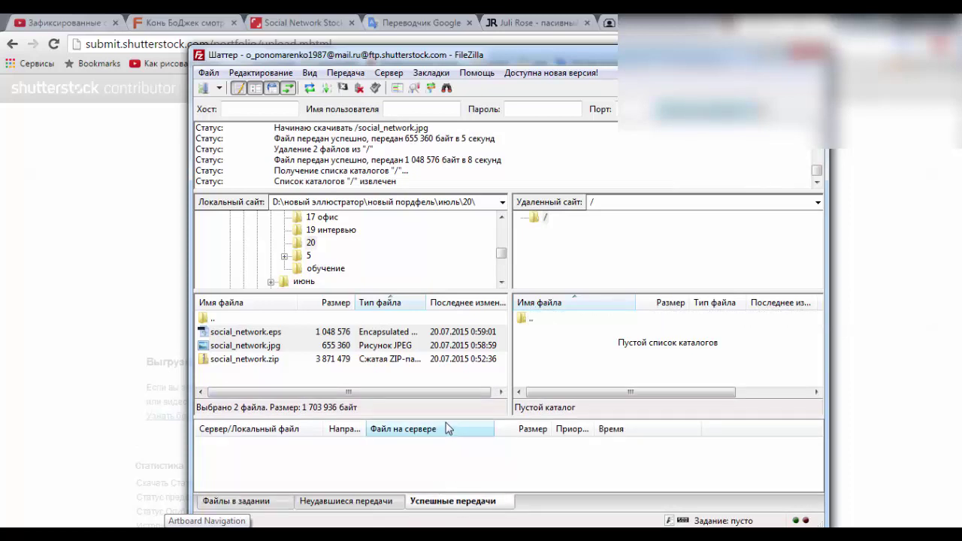
pyautogui.moveTo(446, 428); pyautogui.dragTo(448, 454)
pyautogui.click(462, 386)
pyautogui.click(524, 388)
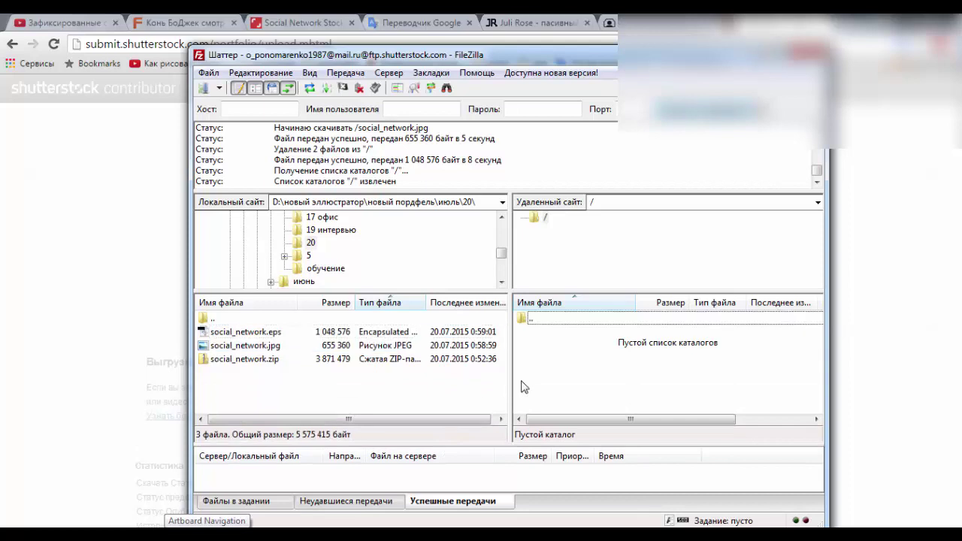